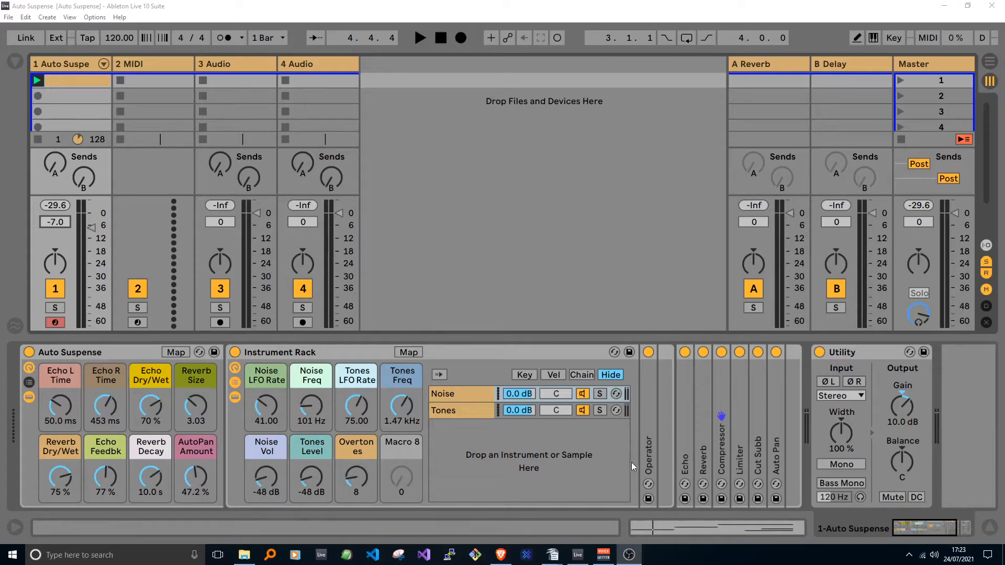
Open the notes of the Auto Suspense clip and transpose the F#3, C#3 and B2 notes from bar 17 onward up one semitone
left_click(67, 84)
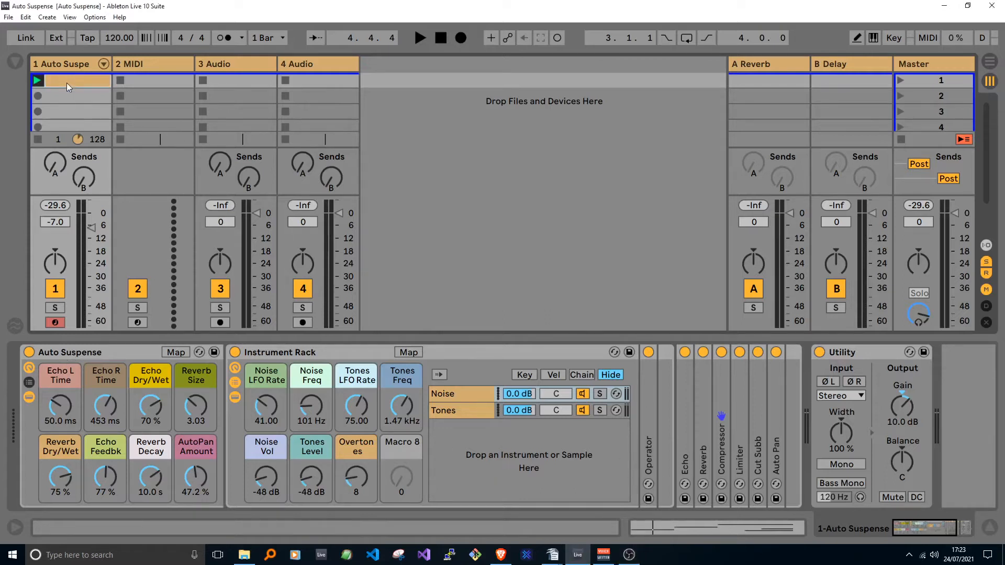
left_click(755, 527)
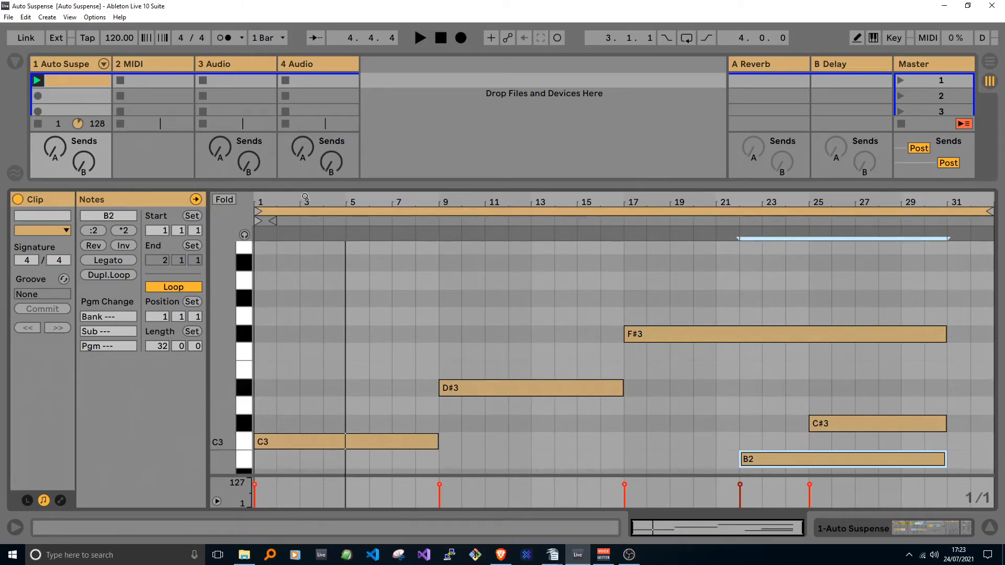
mouse_move(534, 297)
left_mouse_down()
mouse_move(639, 387)
mouse_move(777, 426)
mouse_move(837, 426)
left_mouse_up()
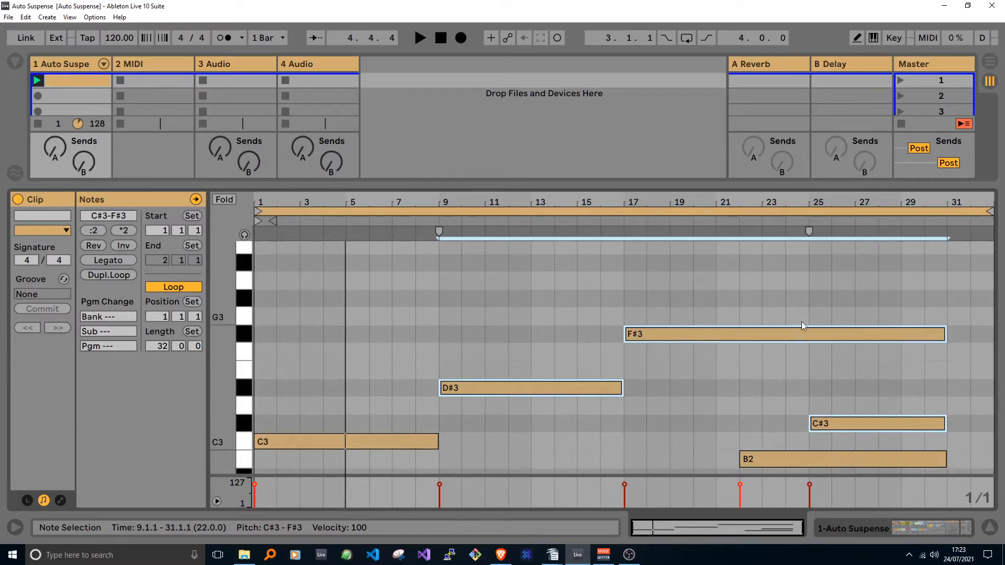
left_click_drag(801, 322, 822, 454)
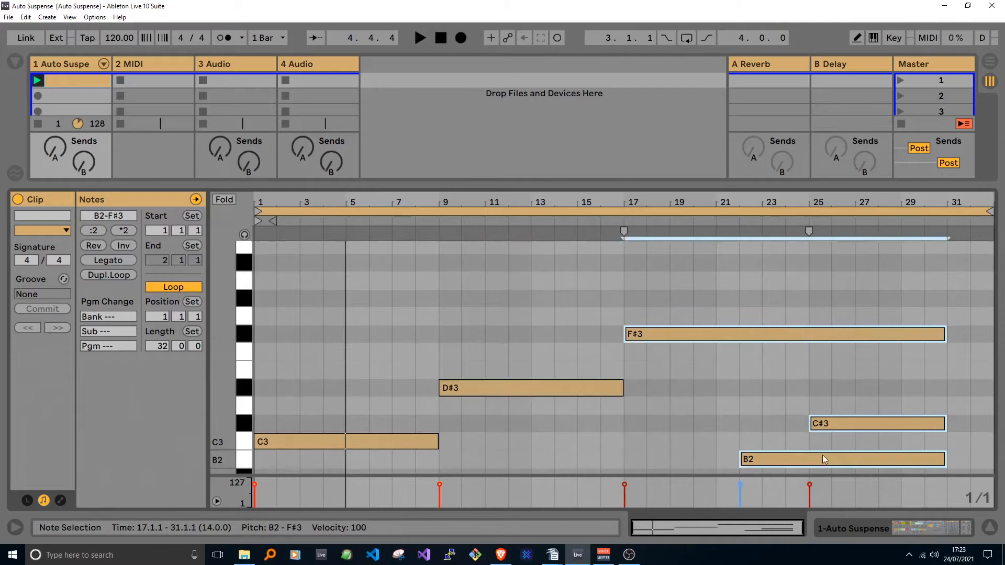
key("Up")
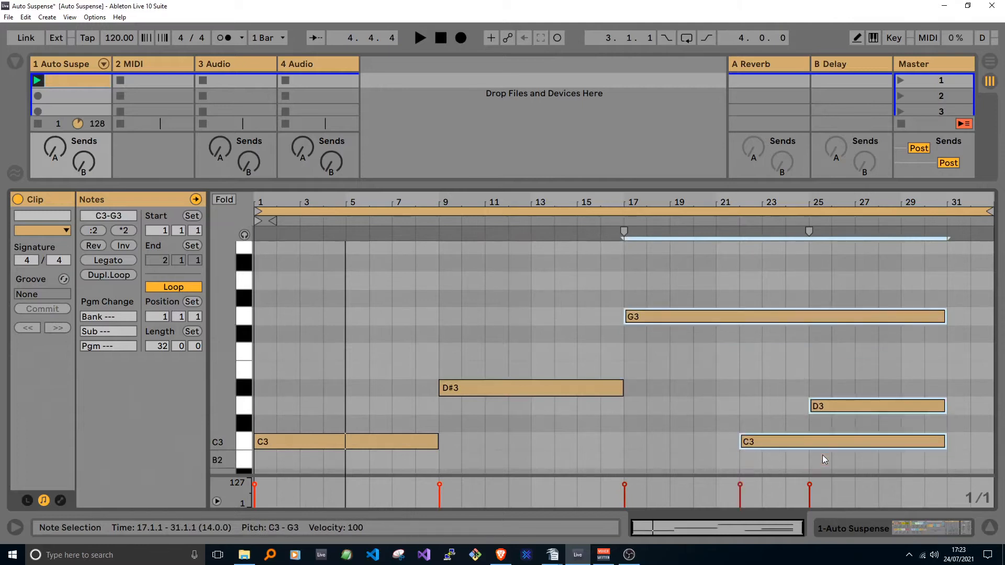
Extend the opening C3 note to bar 31 and deactivate the D#3, G3 and D3 notes
left_click(705, 449)
left_click_drag(438, 438, 945, 440)
left_click_drag(517, 276, 814, 410)
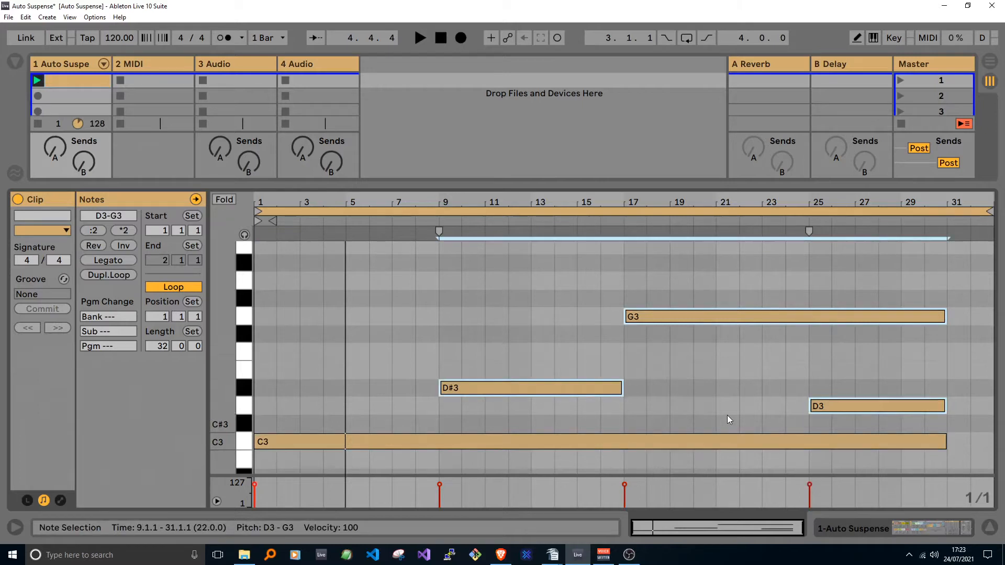
key("0")
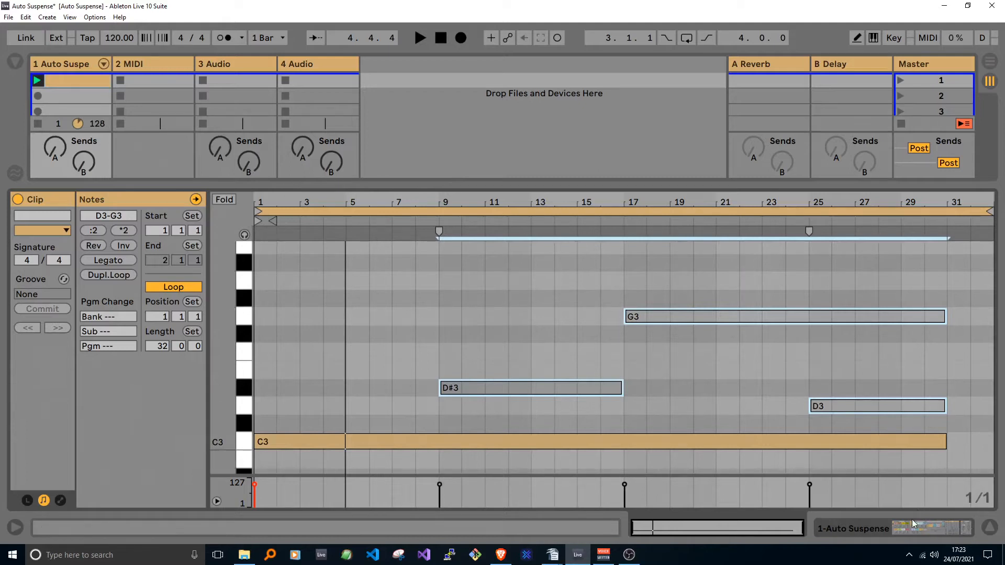
Play the edited clip with the device chain shown and lower the Auto Suspense track volume to -10 dB
left_click(885, 525)
key("space")
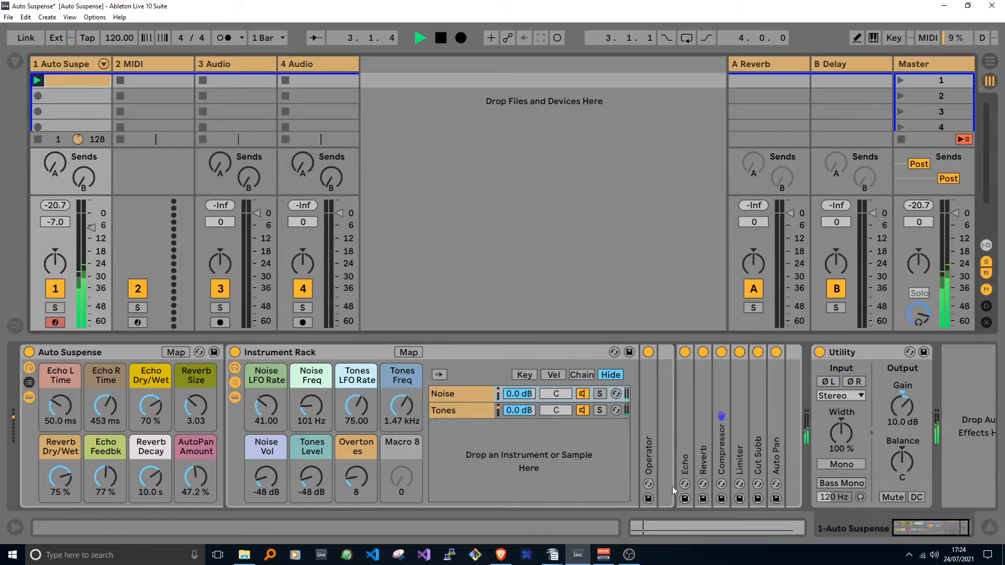
left_click(692, 524)
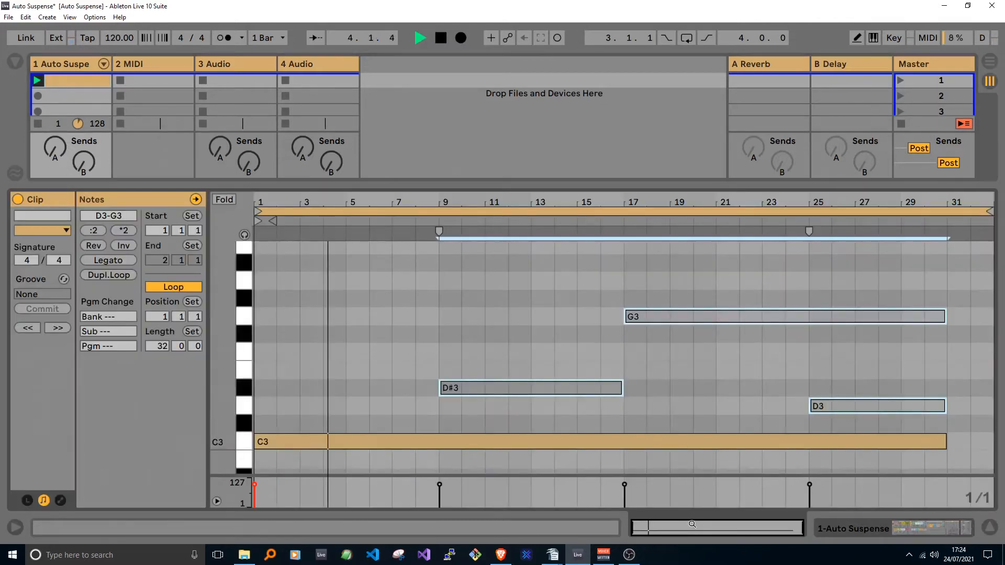
left_click(927, 532)
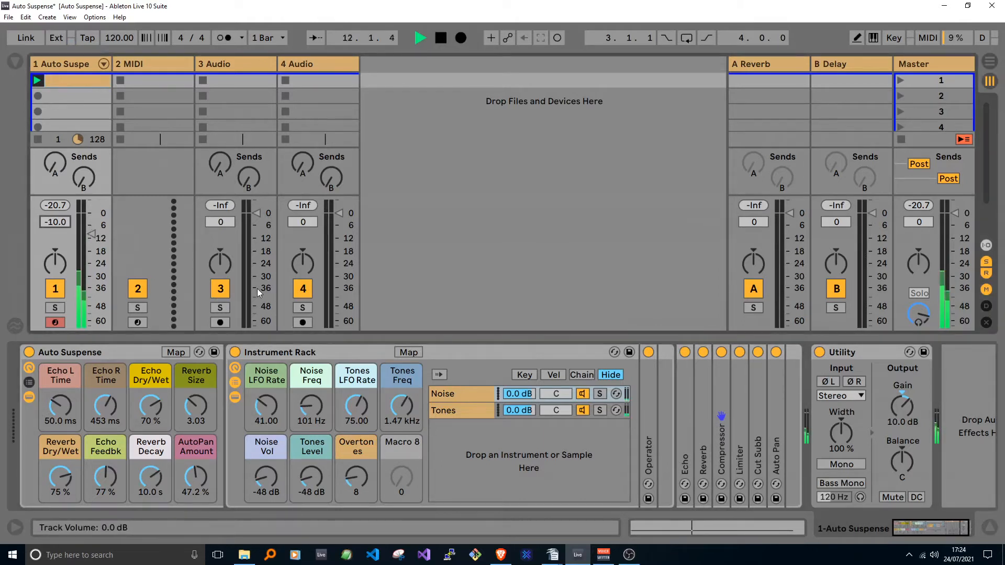
Solo the Noise chain and set its macros to Noise LFO Rate 64, Noise Freq 195 Hz and Noise Vol -48 dB
left_click(581, 397)
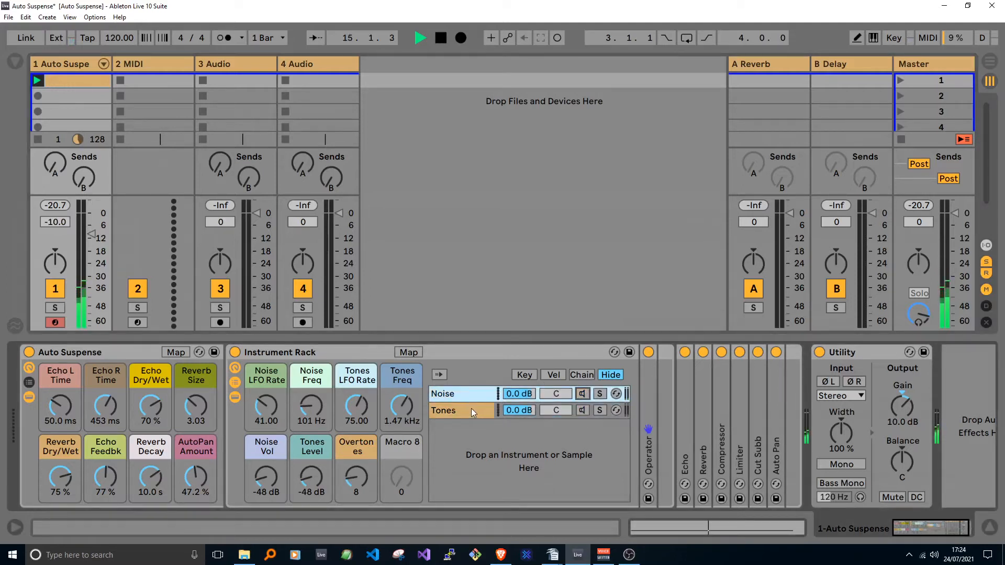
left_click(598, 395)
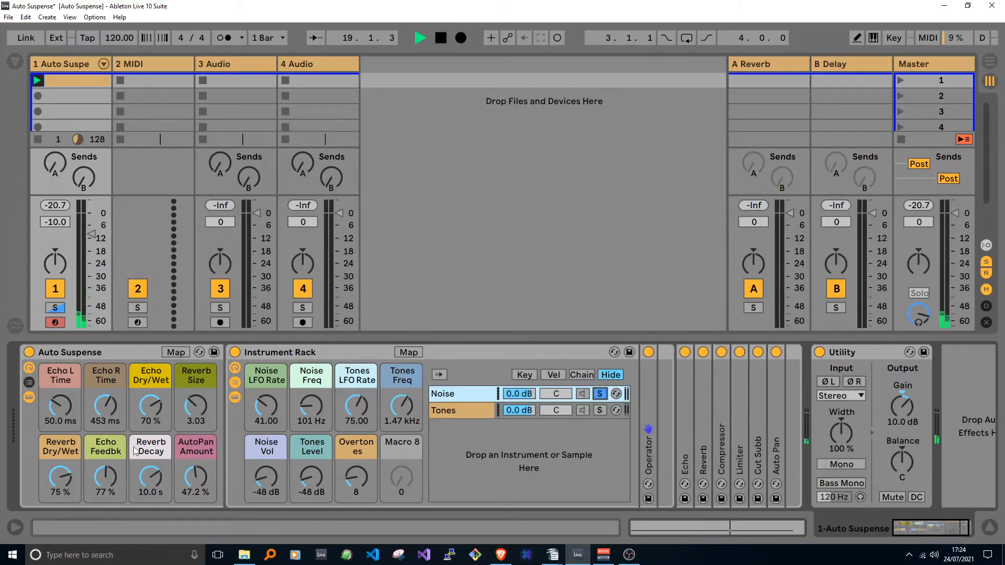
left_click_drag(310, 406, 266, 411)
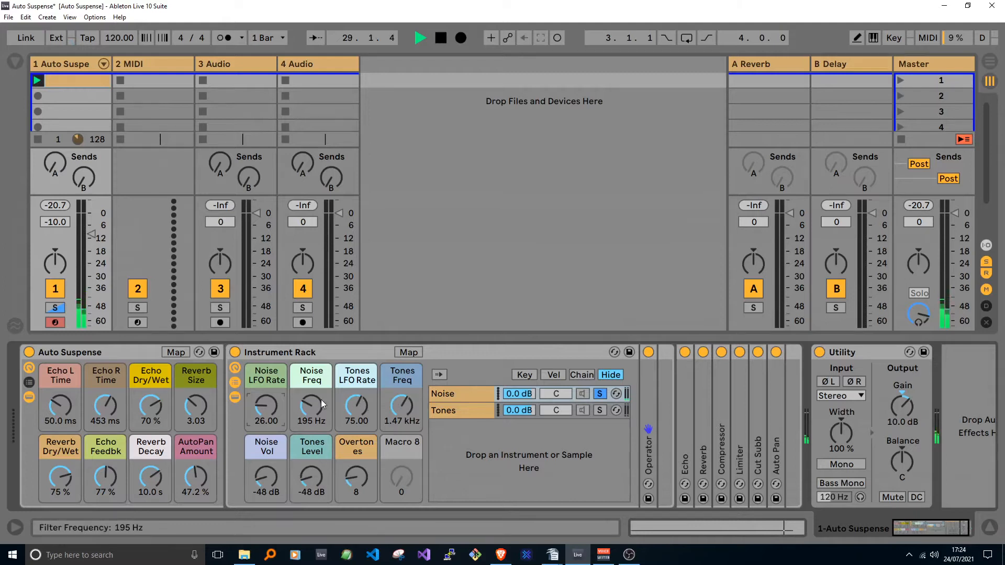
left_click_drag(269, 481, 270, 472)
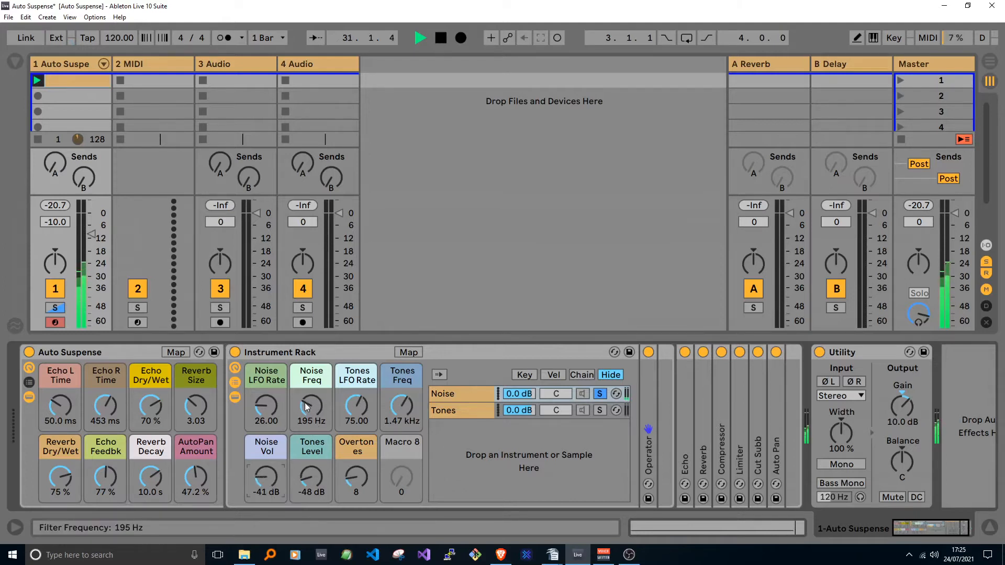
left_click_drag(263, 404, 264, 381)
left_click_drag(263, 476, 262, 481)
left_click_drag(264, 403, 264, 410)
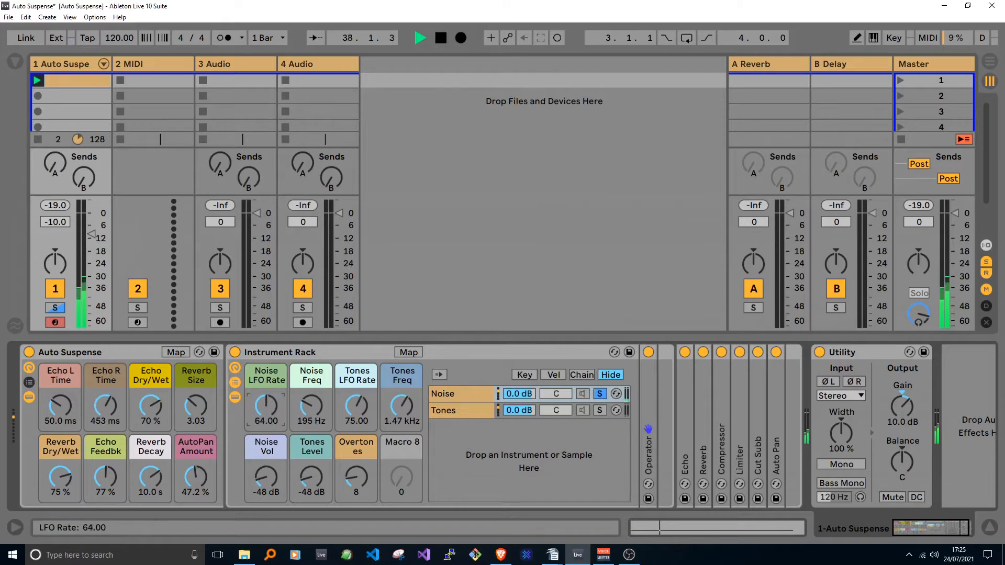
Solo the Tones chain and set its macros to Overtones 3, Tones Freq 1.27 kHz and Tones LFO Rate 47
left_click(599, 410)
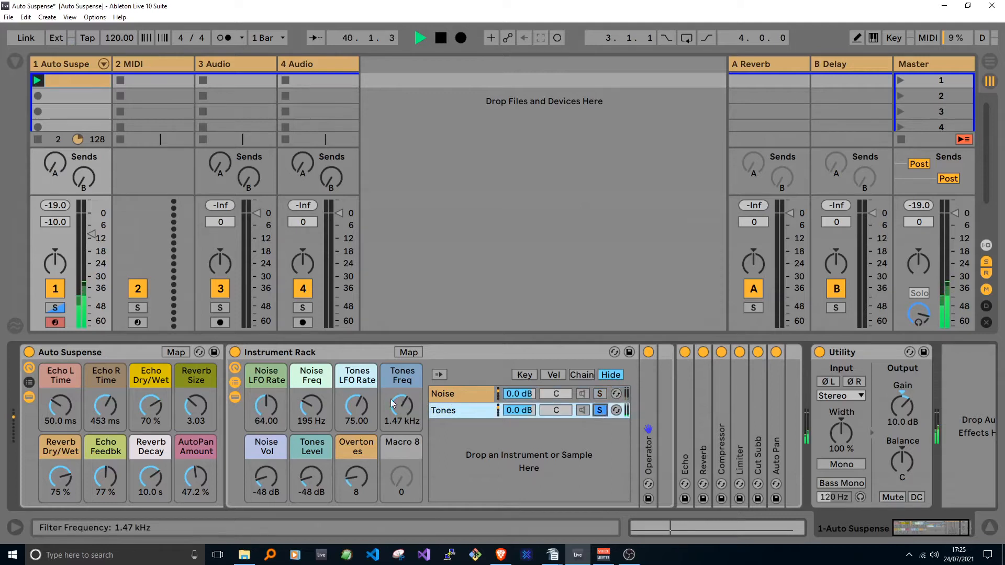
left_click(360, 477)
left_click_drag(360, 477, 360, 483)
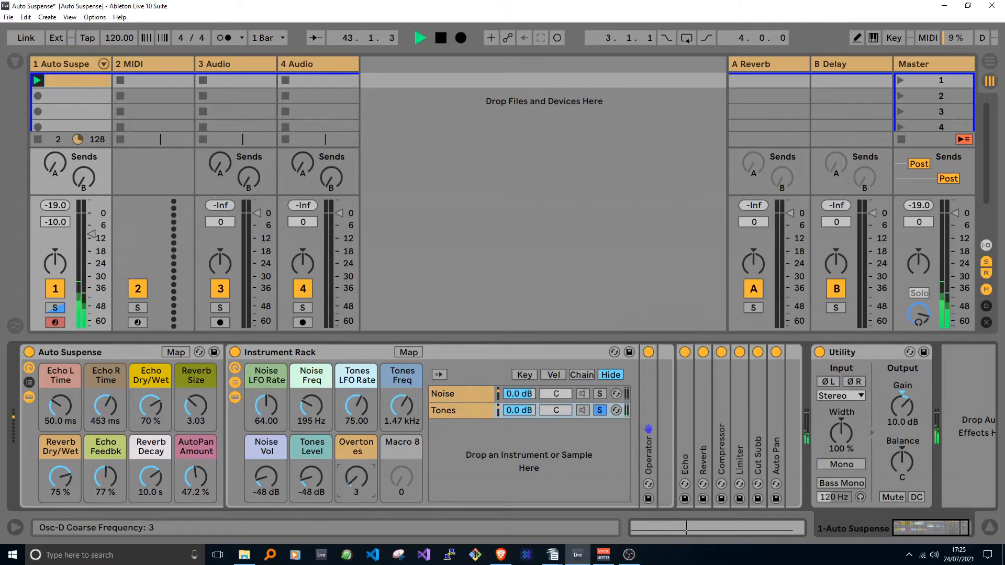
left_click_drag(400, 406, 355, 409)
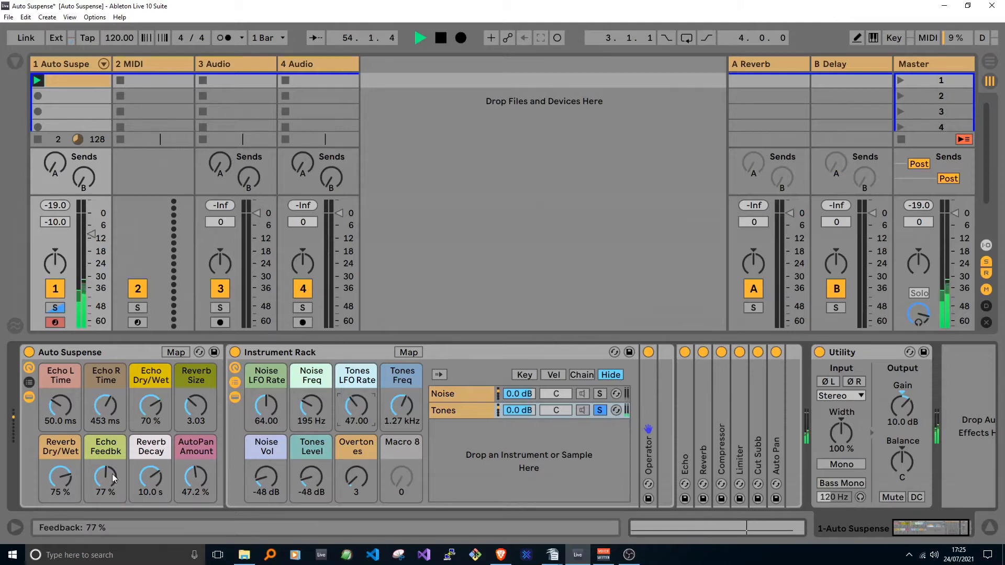
Set the rack's Echo L Time to 92.2 ms, Echo R Time to 396 ms and Reverb Size to 18.77
mouse_move(64, 401)
left_mouse_down()
mouse_move(64, 386)
mouse_move(64, 414)
mouse_move(98, 422)
mouse_move(98, 401)
mouse_move(56, 399)
left_mouse_up()
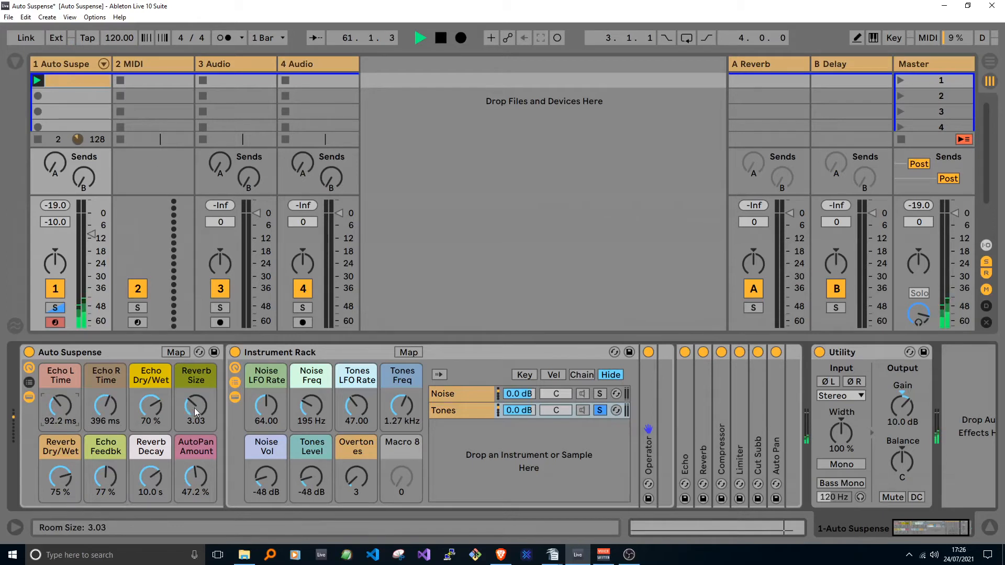
left_click_drag(193, 407, 194, 399)
left_click_drag(196, 406, 196, 399)
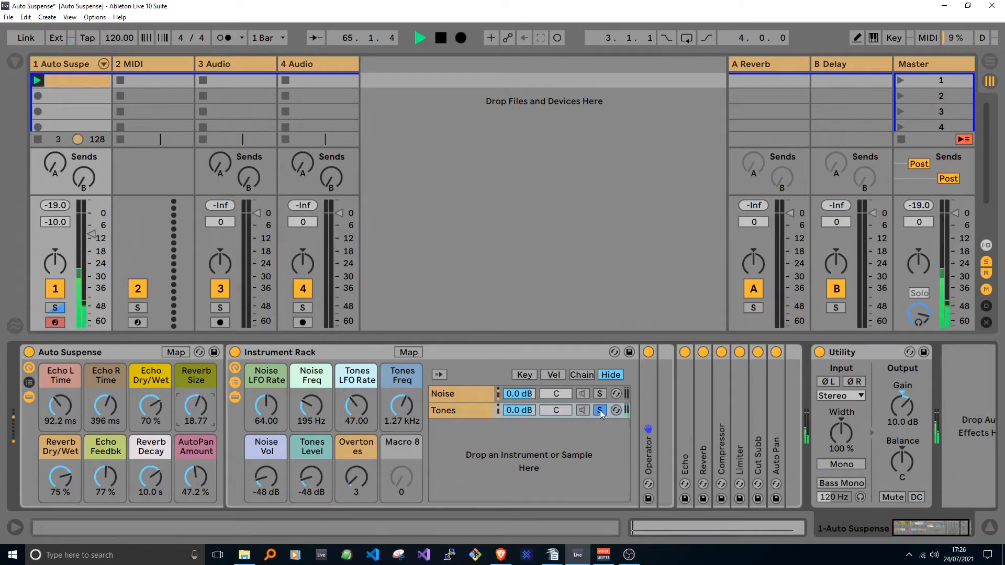
Unsolo the Tones chain, reactivate both the Noise and Tones chains, and stop playback
left_click(581, 411)
left_click(582, 411)
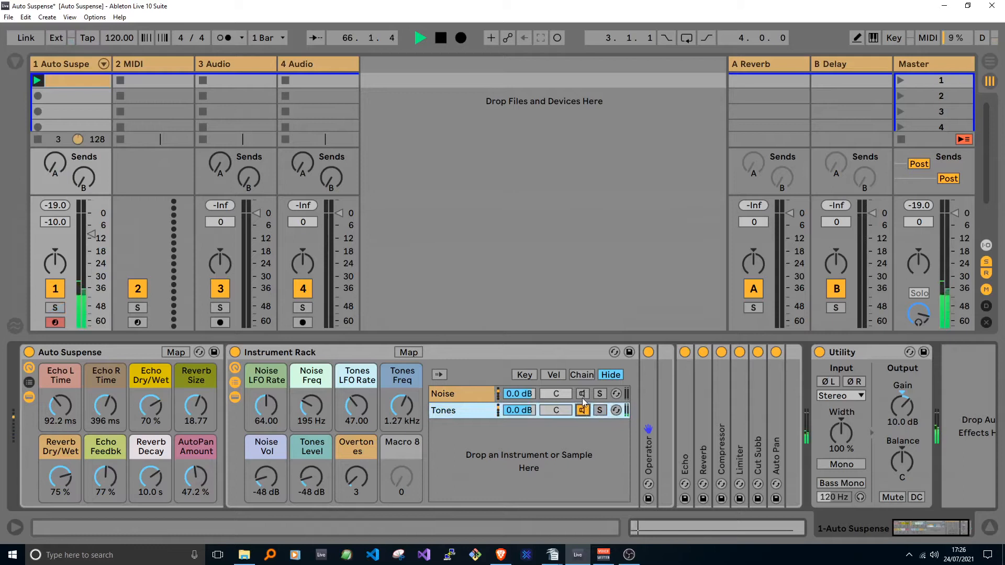
left_click(468, 394)
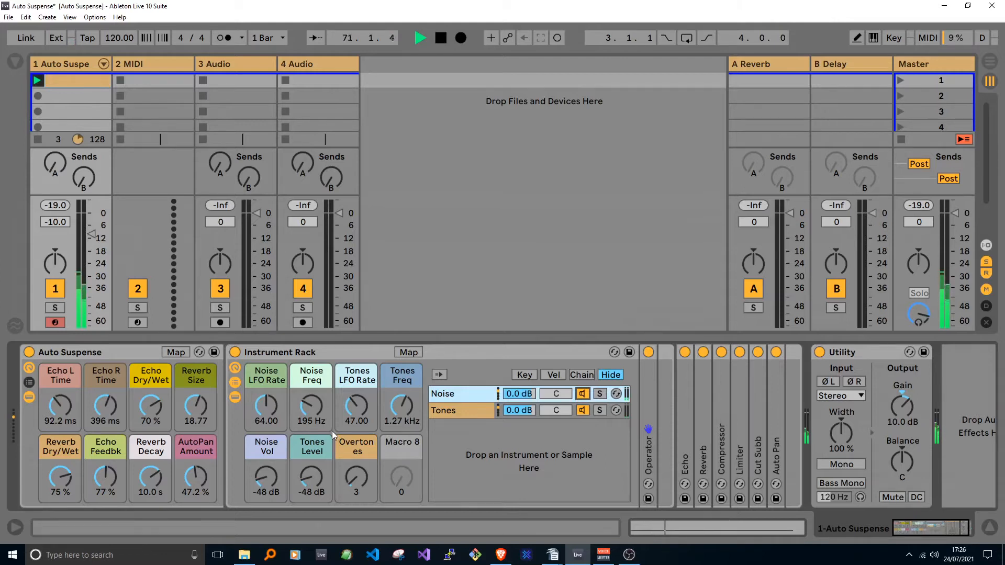
key("space")
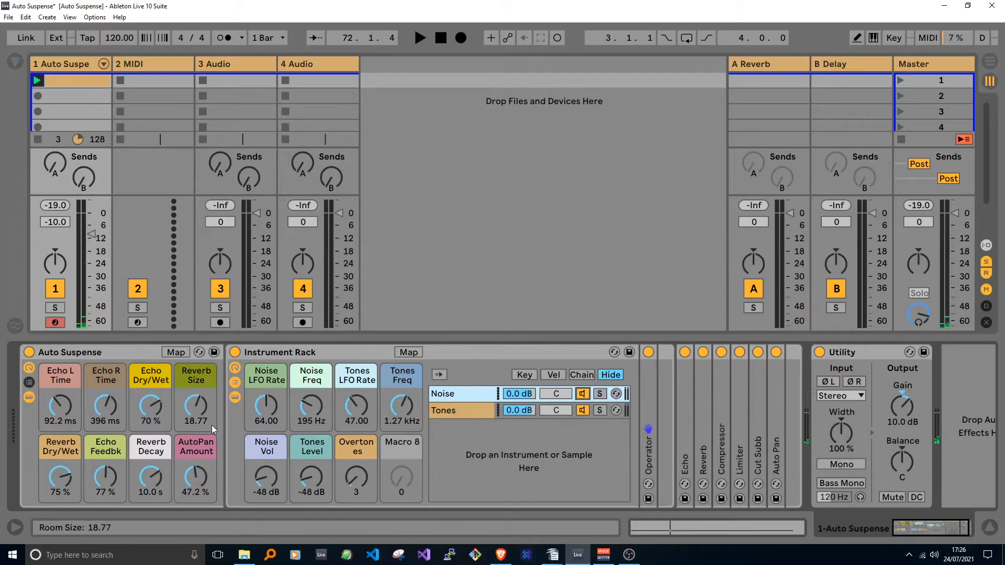
Copy the Auto Suspense clip into the first slot of the empty MIDI track 2
left_click(81, 80)
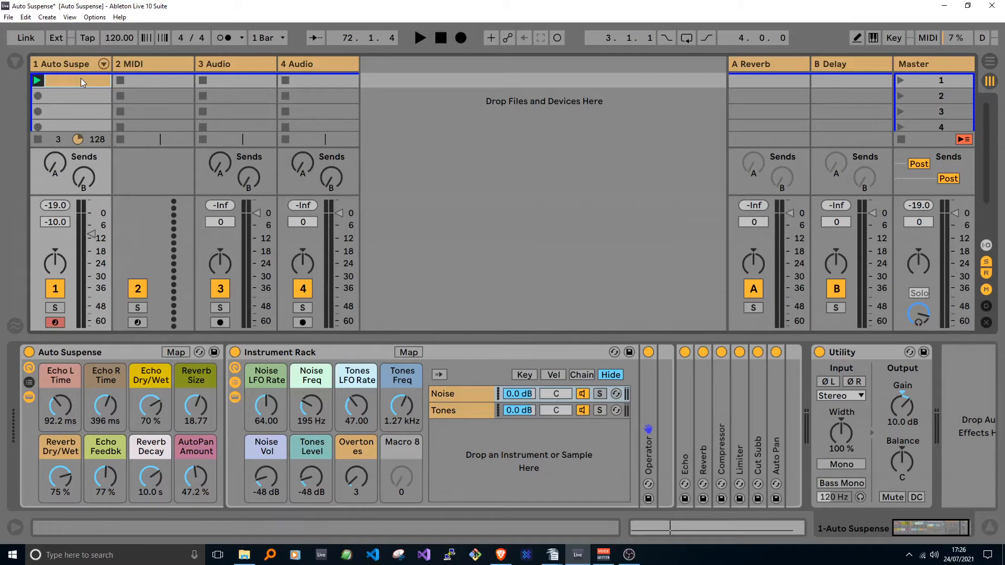
left_click_drag(81, 79, 137, 80)
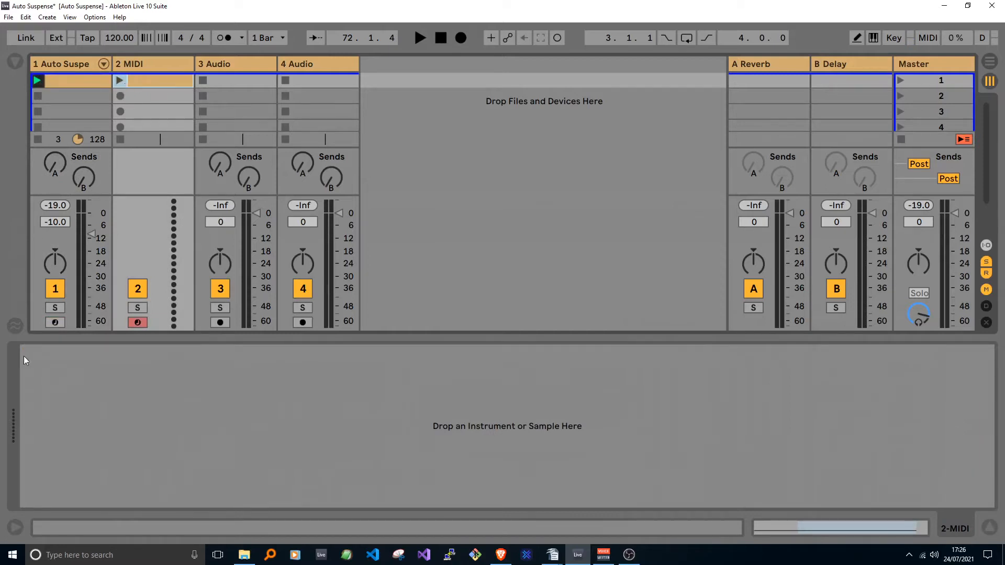
left_click(11, 527)
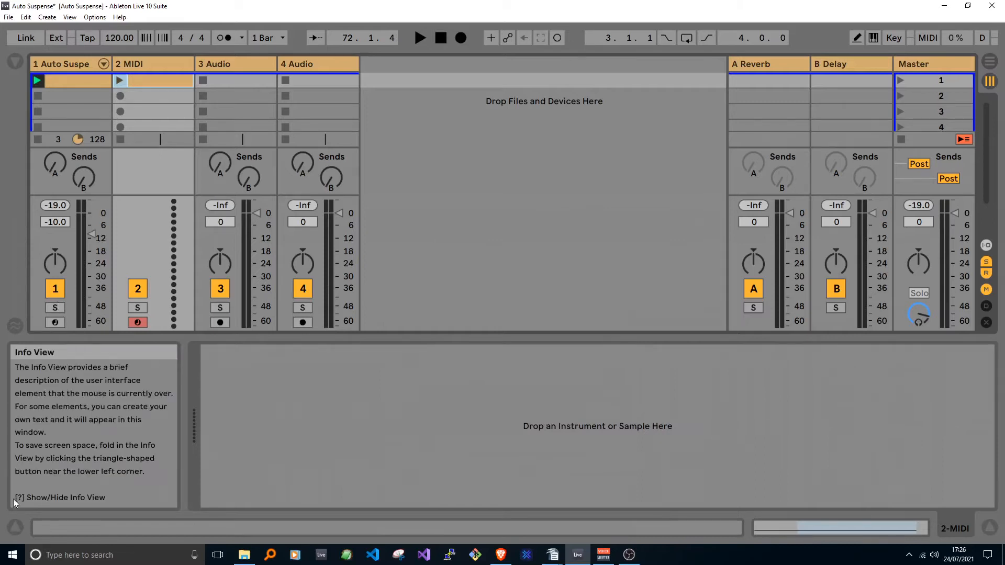
left_click(11, 528)
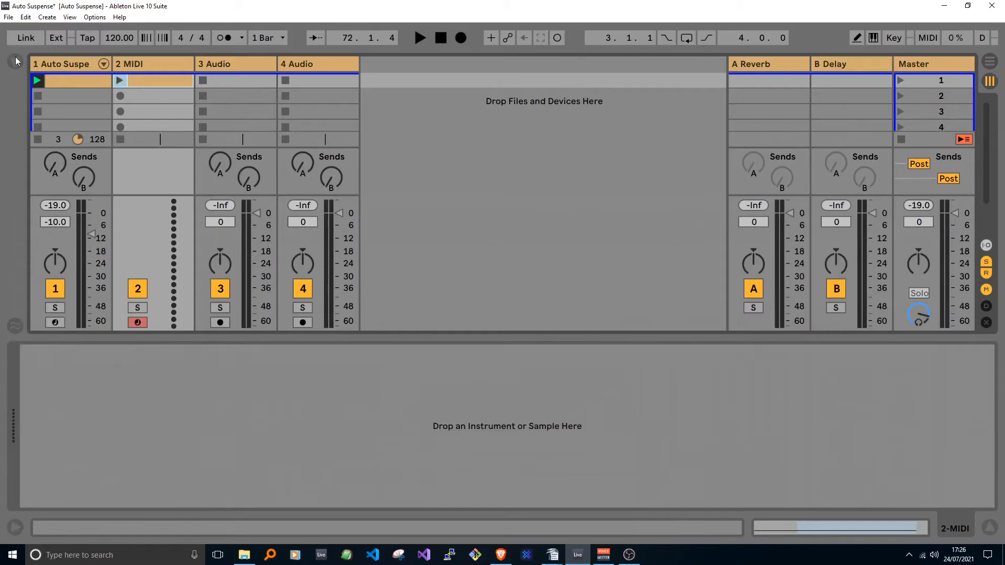
Load the Operator instrument from the browser onto MIDI track 2 and narrow the browser
left_click(16, 61)
scroll(195, 156, "up", 3)
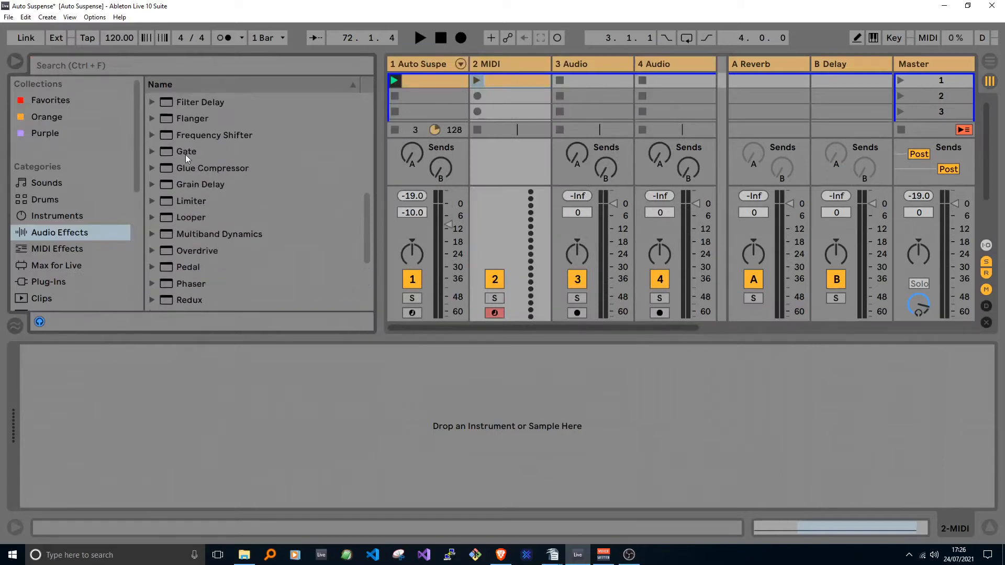
left_click(67, 216)
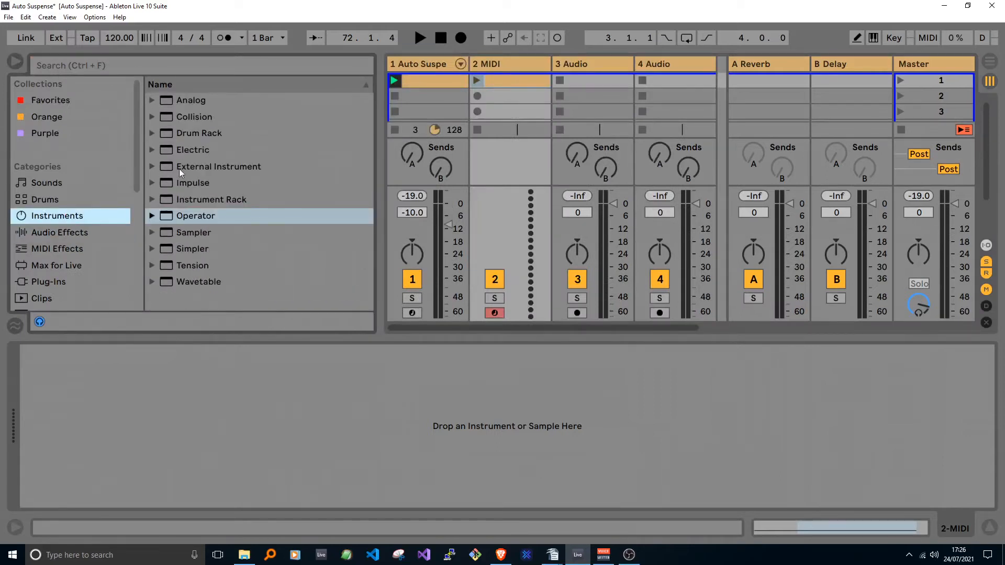
left_click(191, 216)
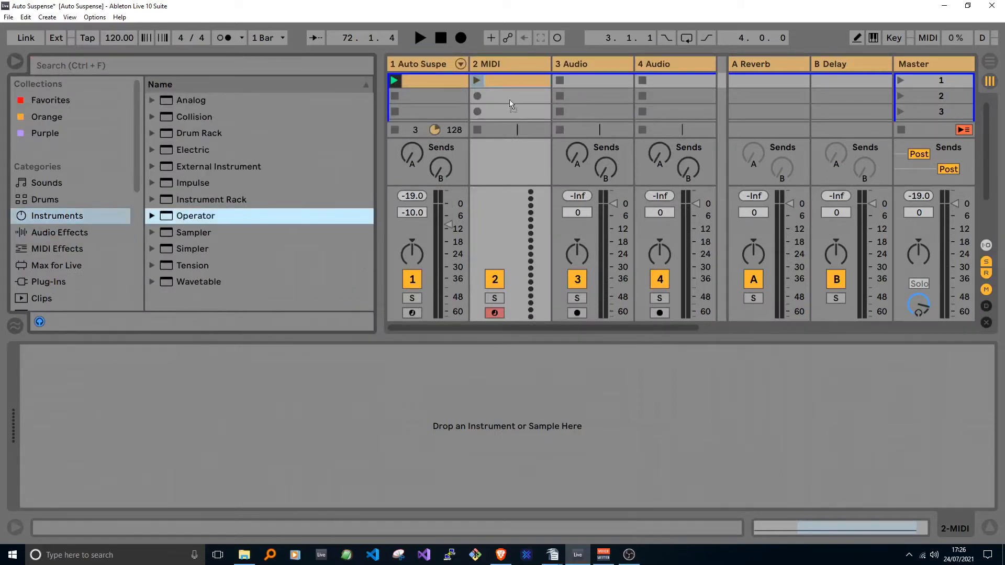
left_click_drag(507, 83, 508, 84)
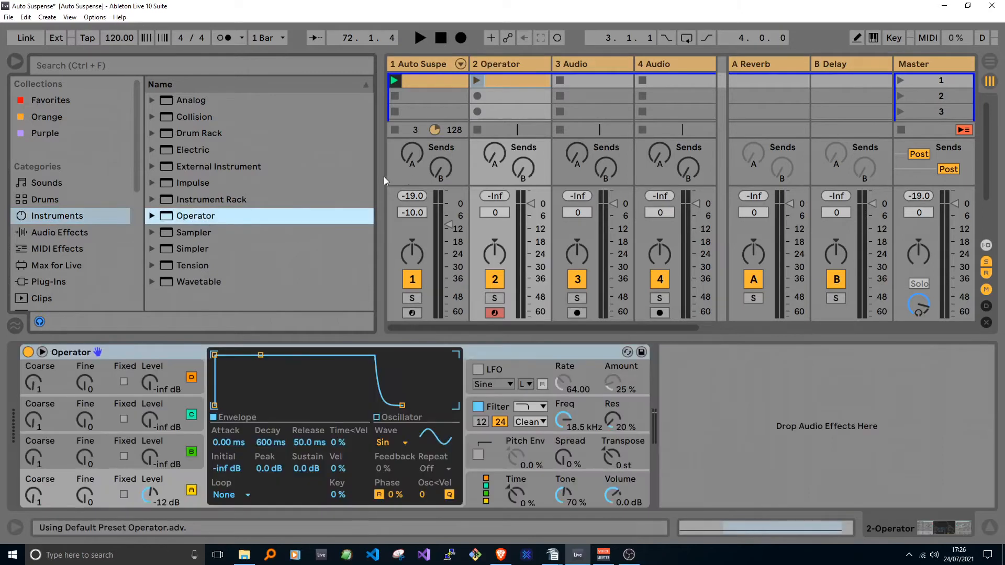
left_click_drag(384, 176, 287, 177)
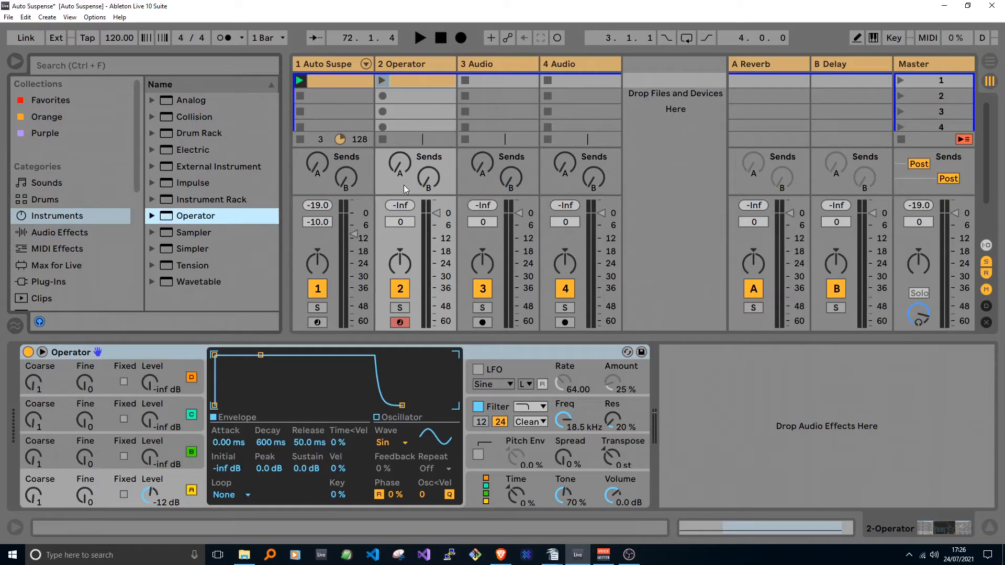
Set the waveform of Operator's oscillator A to Noise Looped
left_click(424, 63)
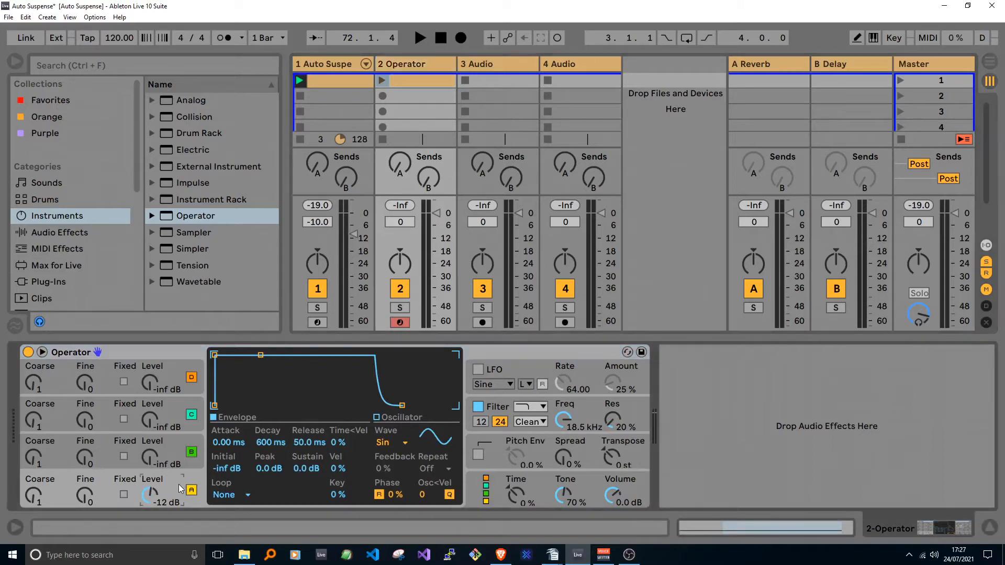
left_click(384, 444)
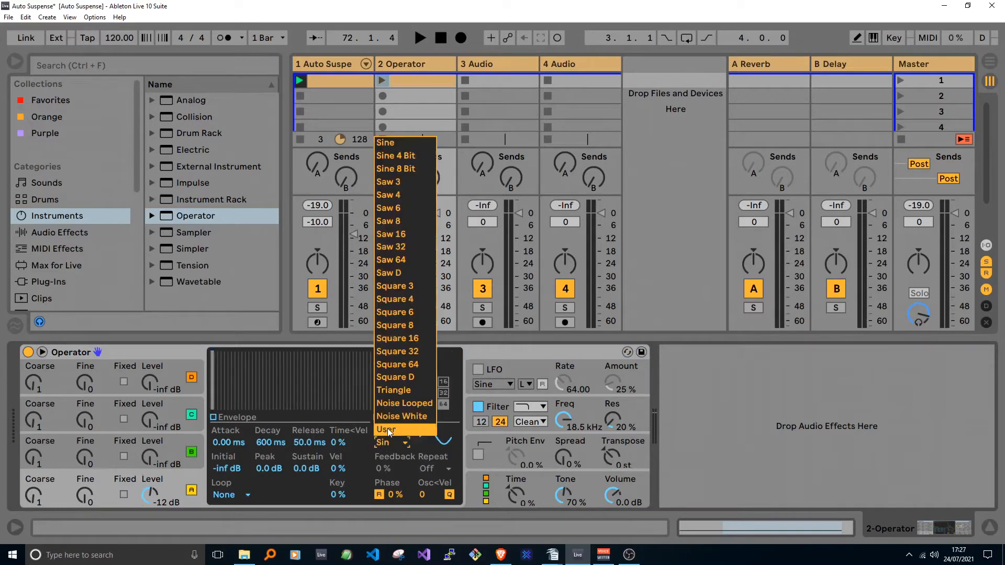
left_click(391, 404)
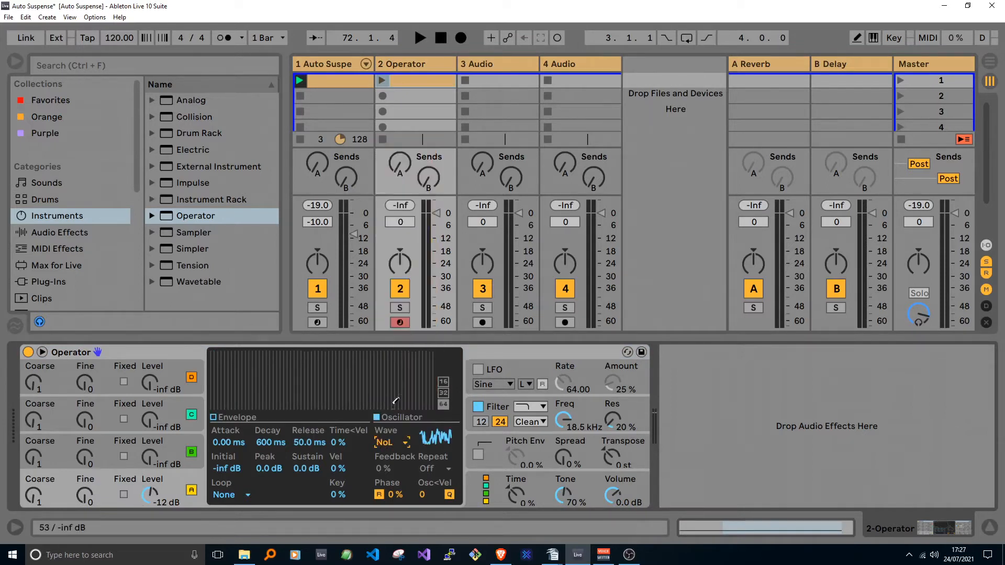
Fix oscillator A's frequency at 250 Hz with a 0.1 multiplier and lower its level to -41 dB
left_click(124, 493)
left_click(37, 500)
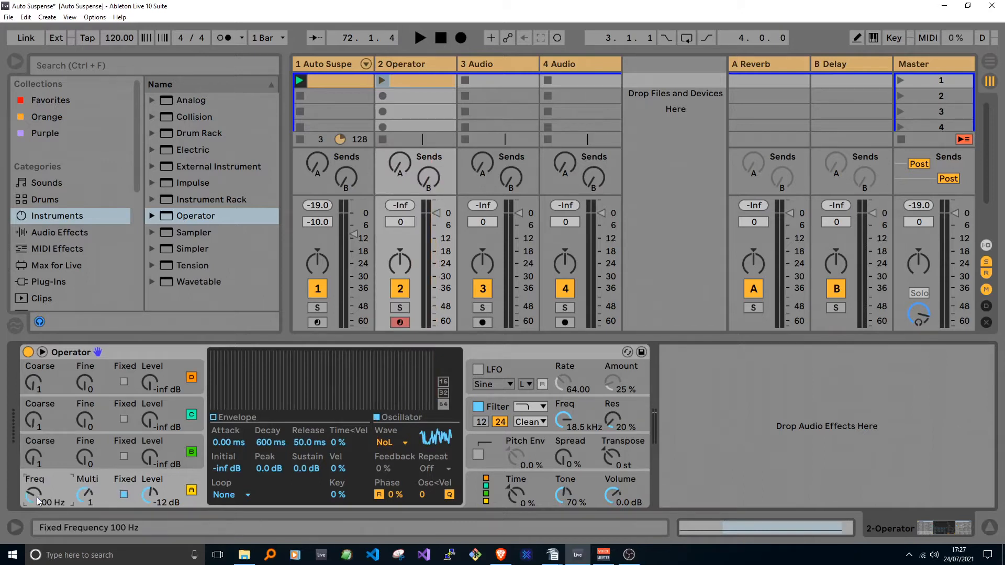
type("250")
key("Return")
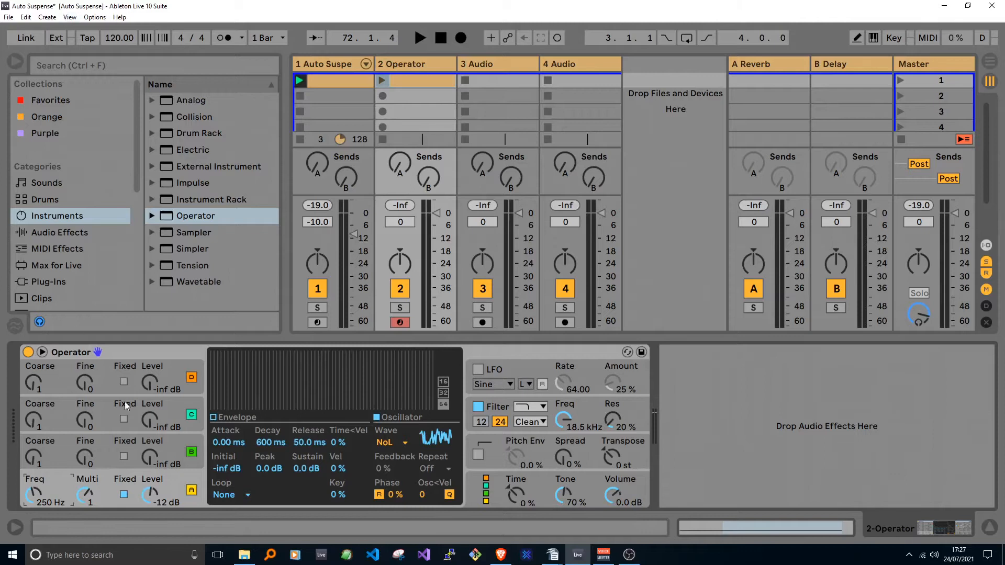
left_click(98, 496)
key("Down")
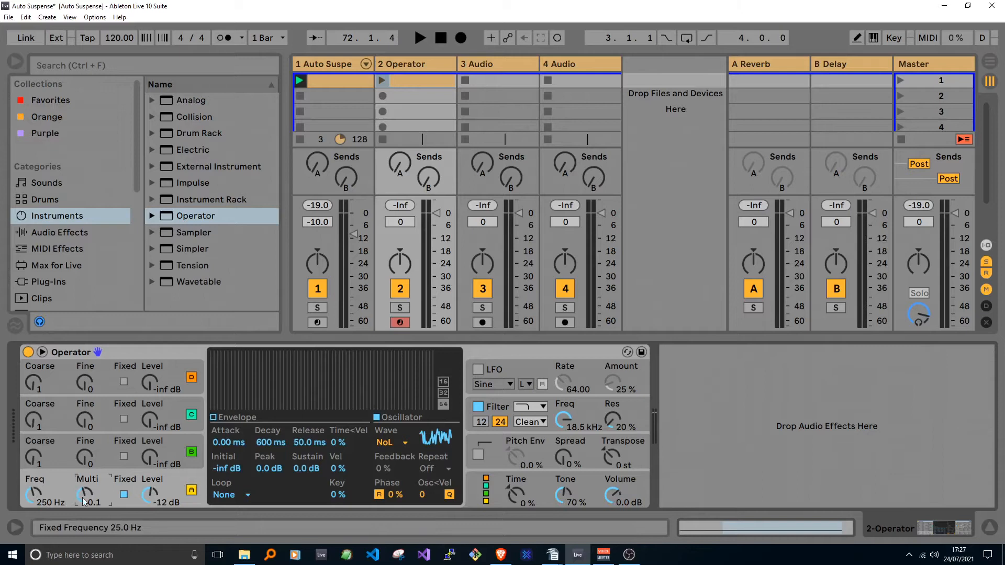
left_click_drag(150, 493, 150, 546)
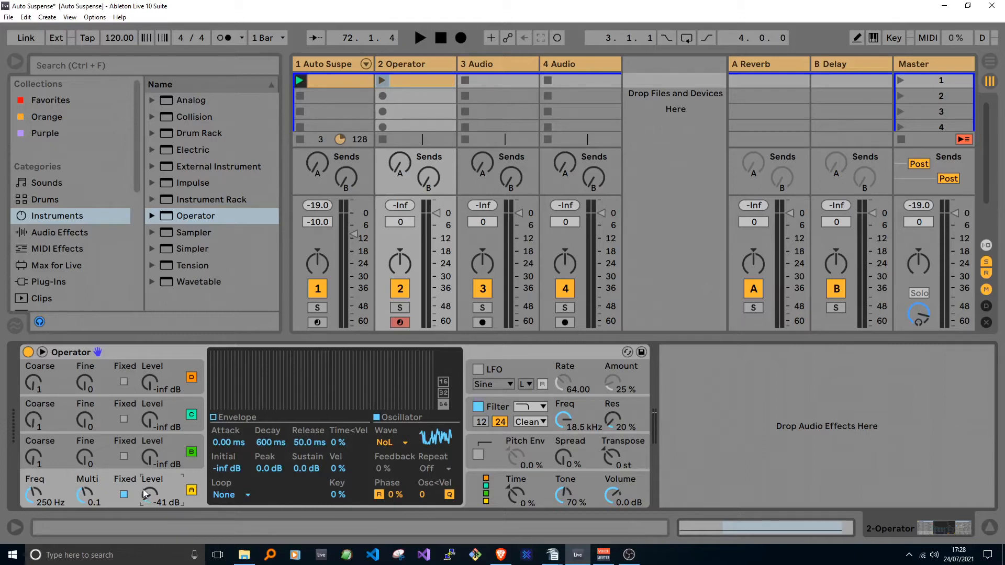
Switch oscillator B to a fixed frequency of 50.0 Hz and raise its level to -11 dB
left_click(124, 455)
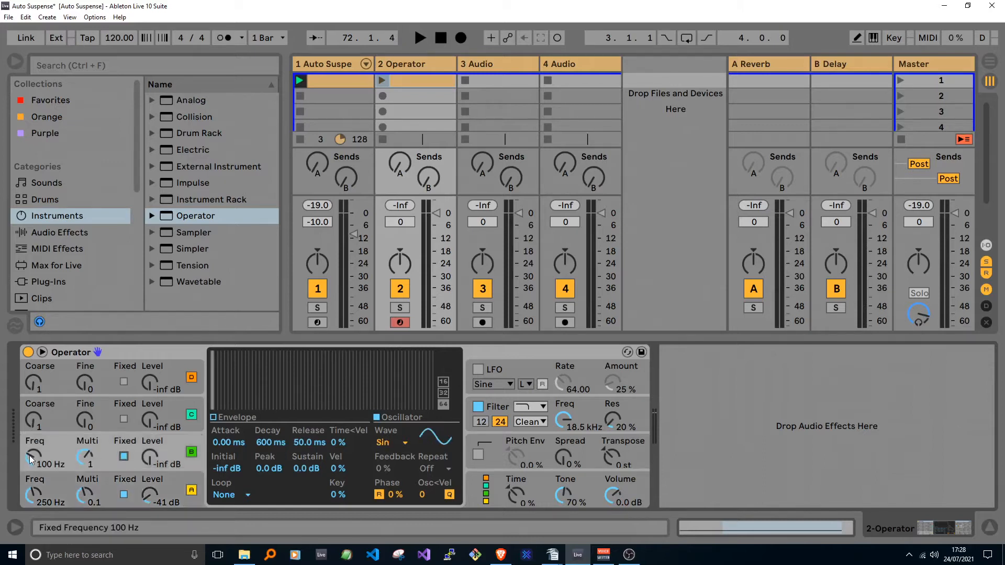
left_click_drag(31, 459, 31, 473)
left_click_drag(145, 457, 145, 418)
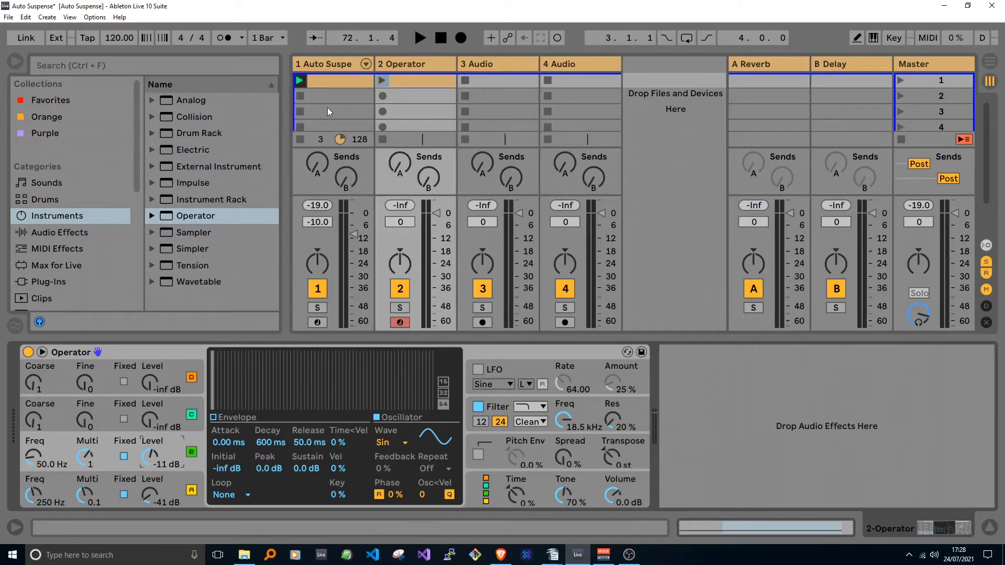
Stop the Auto Suspense track's clip, audition the clip on the Operator track, and stop playback
left_click(302, 137)
left_click(381, 80)
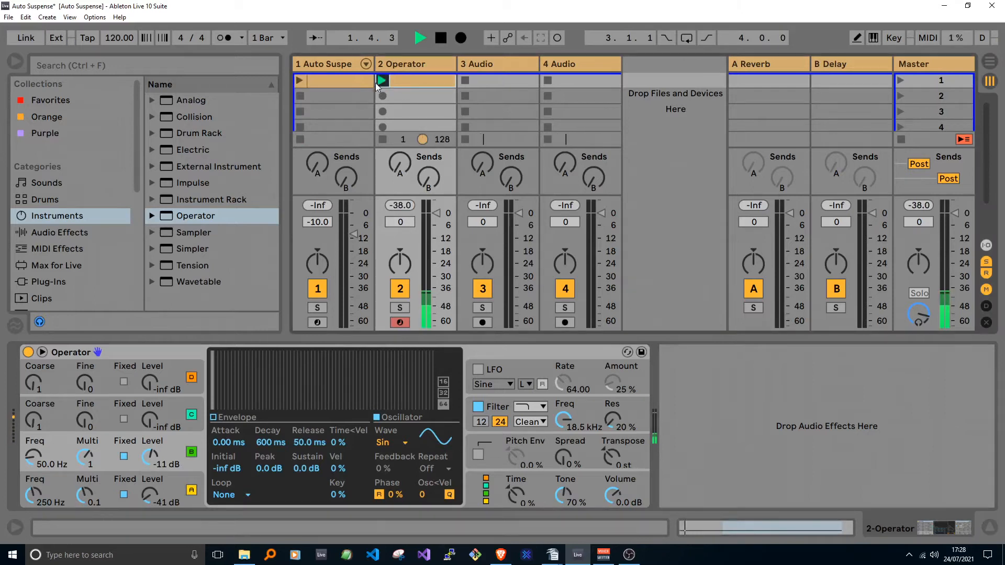
left_click(386, 140)
left_click(381, 80)
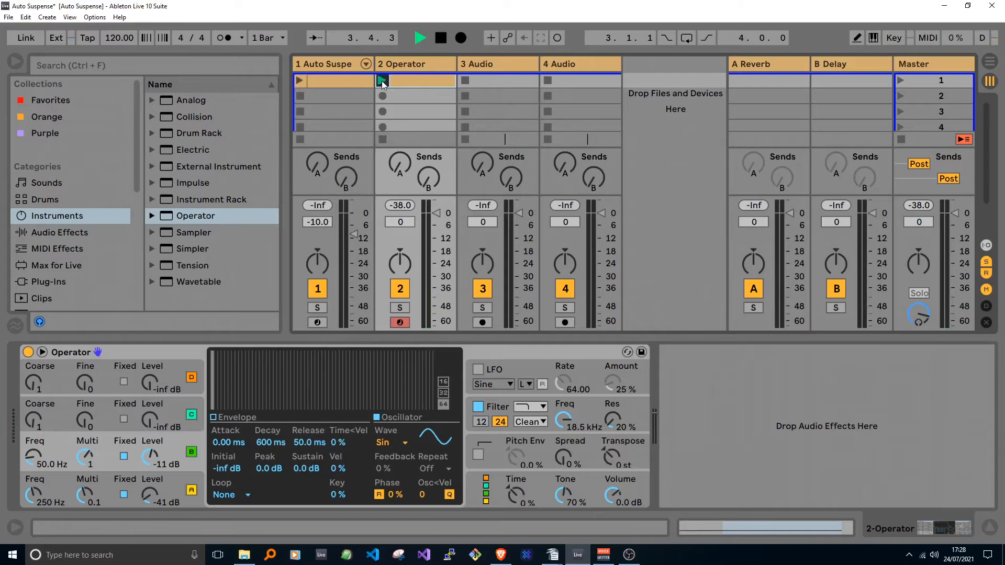
key("space")
Enable Operator's LFO with the S&H waveform in the Low range, rate 23.18 and amount 100%
left_click(478, 369)
left_click(492, 384)
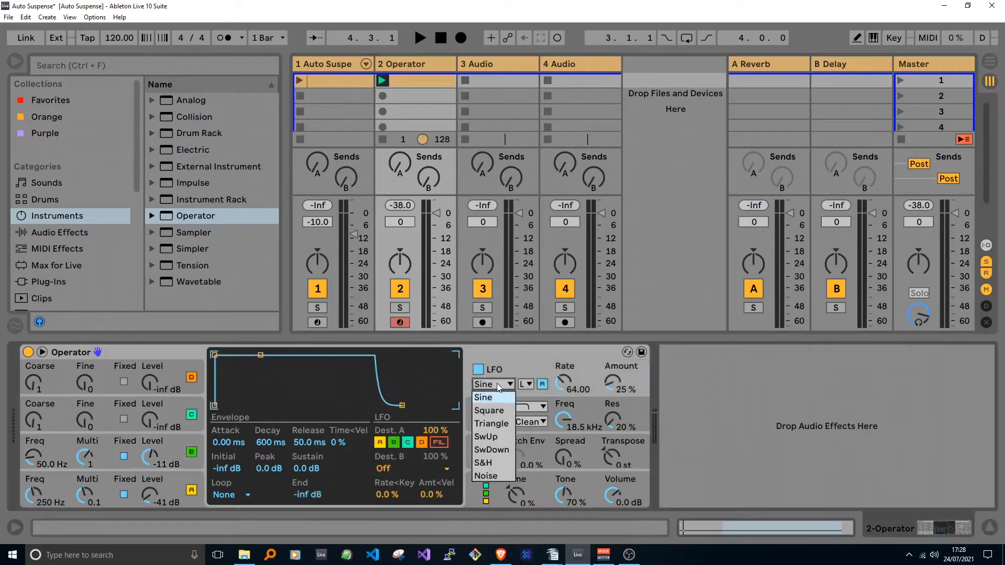
left_click(494, 462)
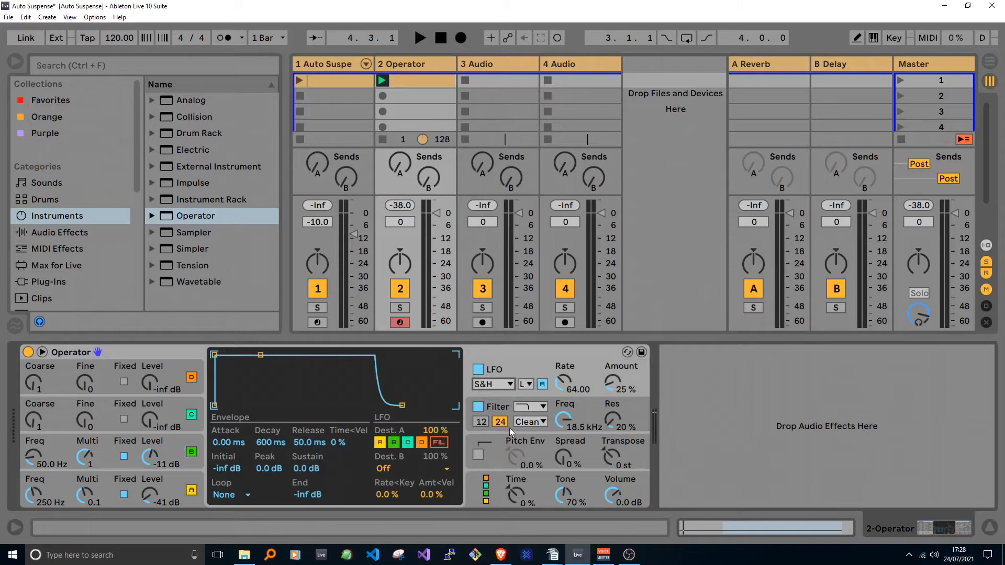
left_click(530, 386)
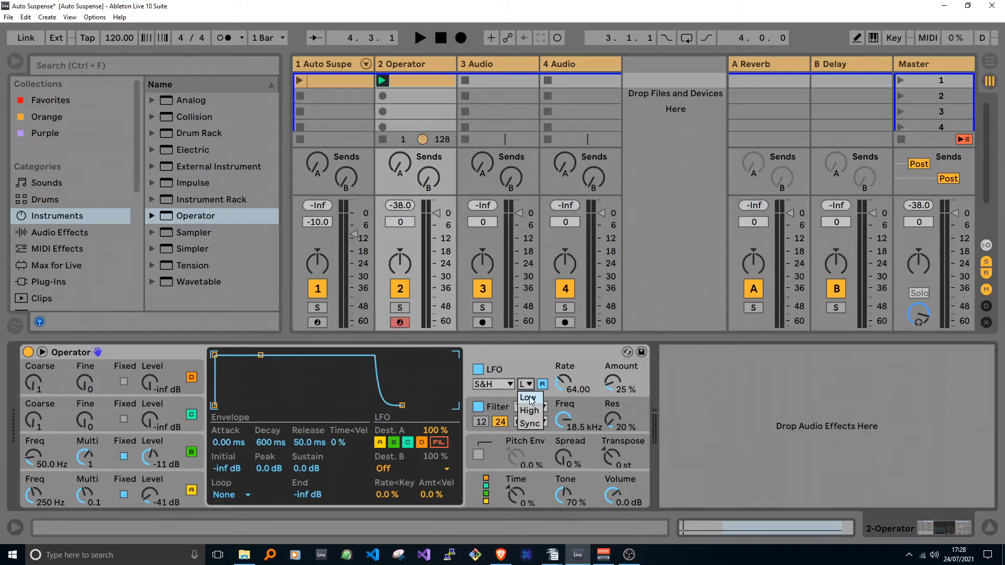
left_click(532, 396)
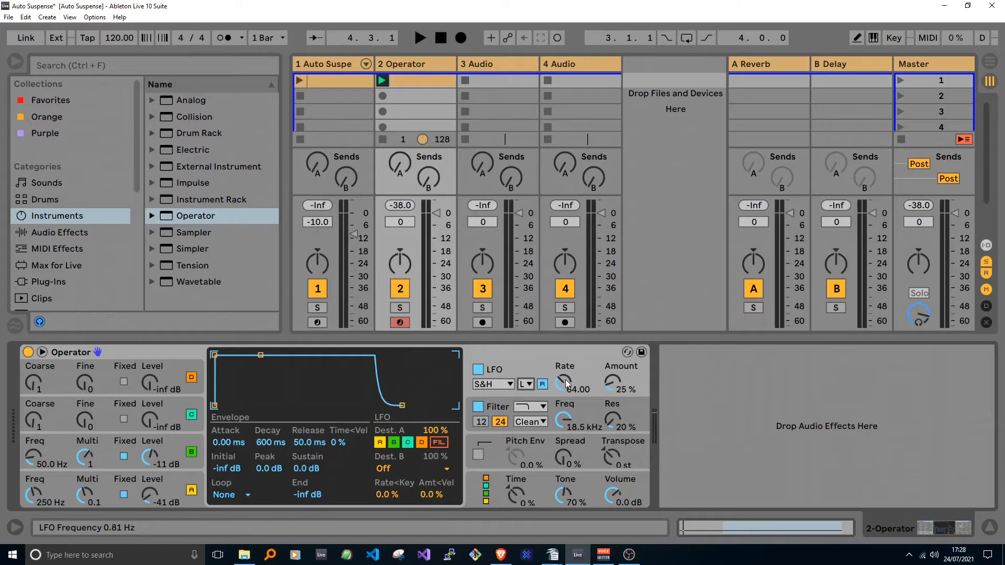
left_click_drag(566, 384, 566, 430)
left_click_drag(613, 382, 612, 342)
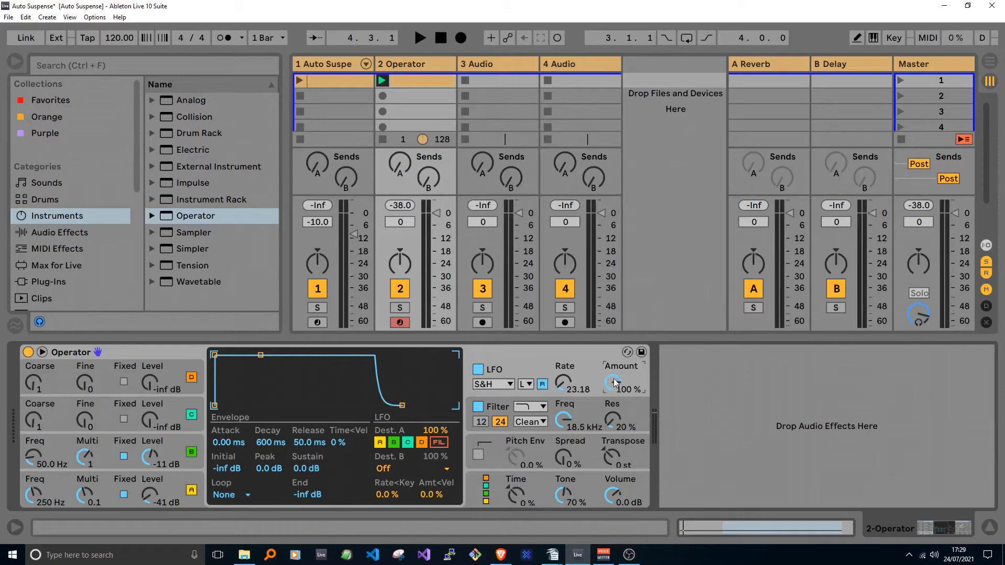
Change Operator's filter to band-pass at 878 Hz with 75% resonance, and briefly audition the sound
left_click(531, 407)
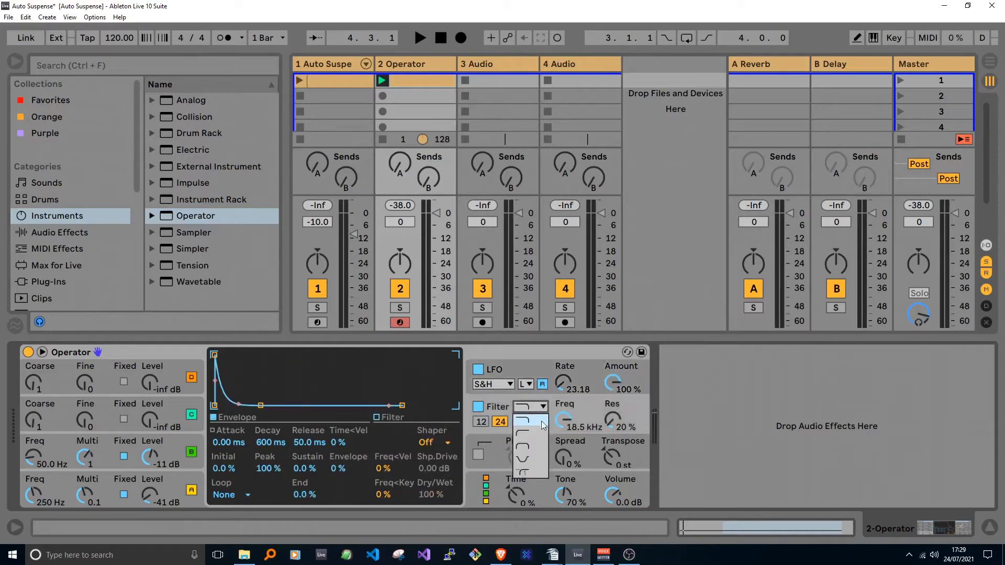
left_click(531, 448)
left_click_drag(563, 418, 563, 468)
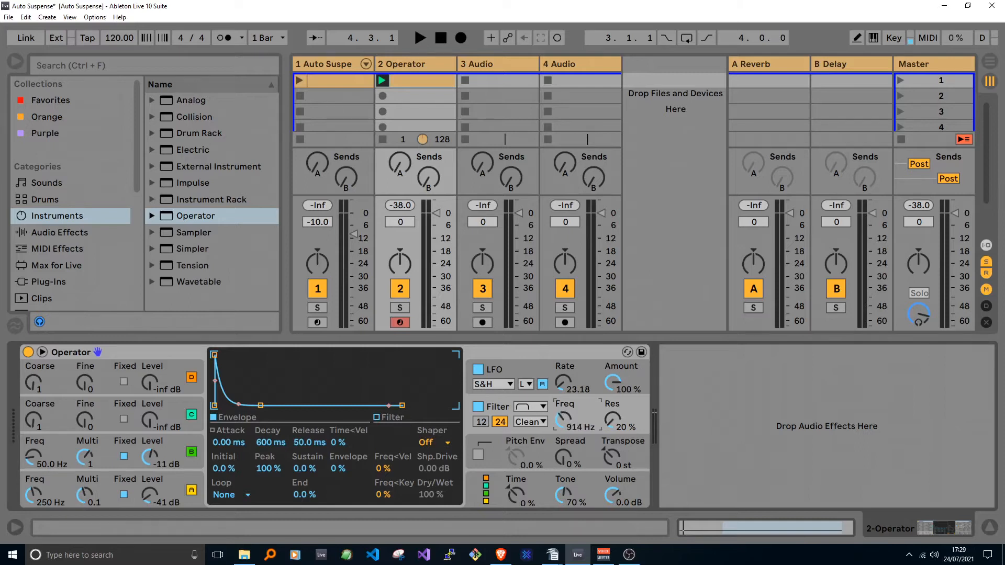
left_click(620, 421)
left_click(400, 420)
left_click_drag(344, 373, 341, 375)
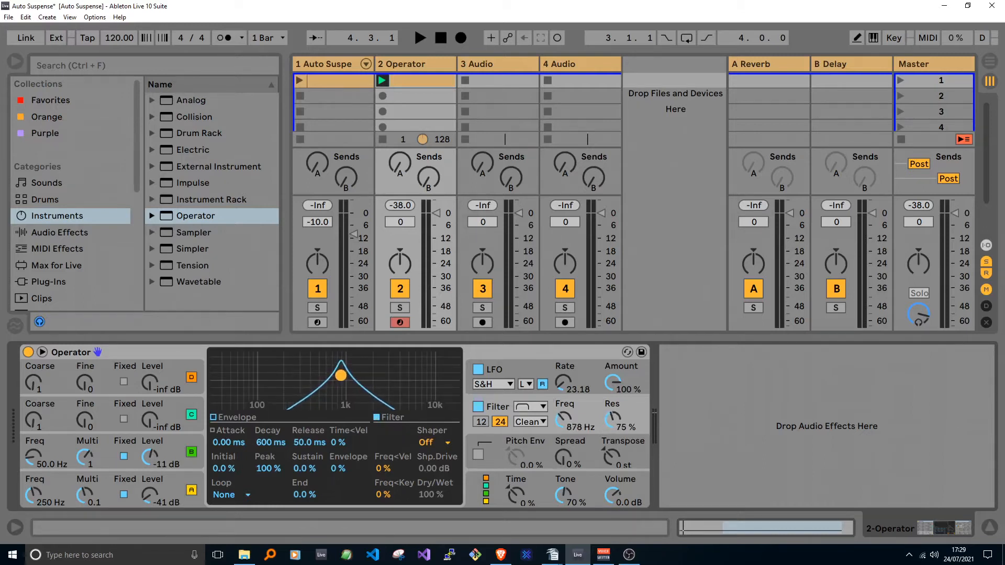
key("space")
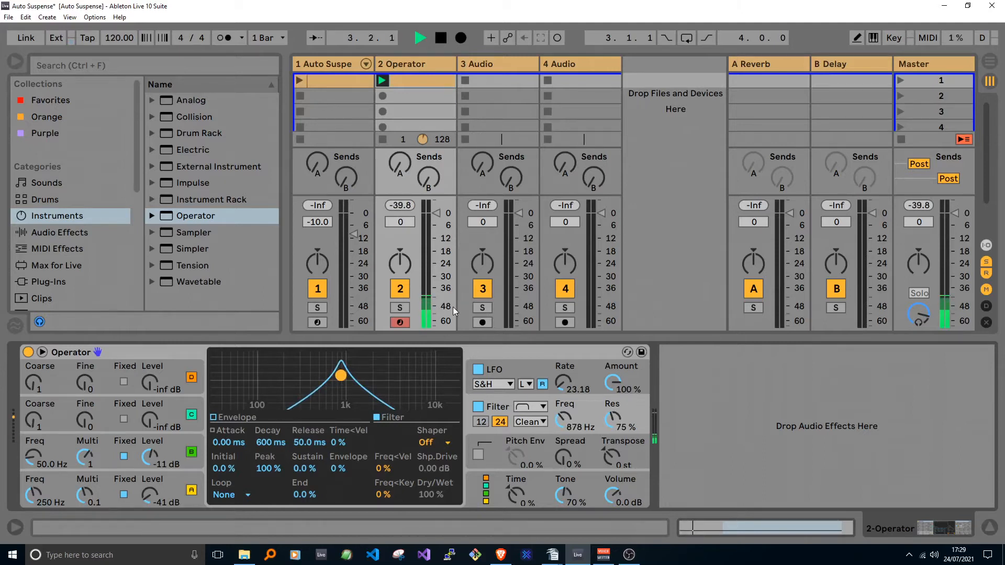
key("space")
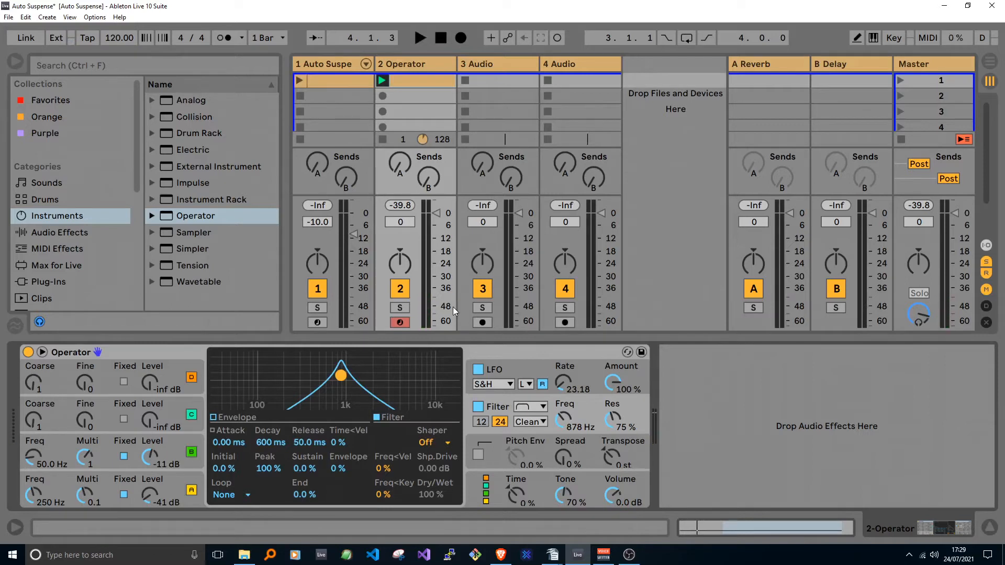
During playback, set the LFO rate to 53.42, oscillator B to 65.9 Hz, and oscillator A to 126 Hz at -40 dB
key("space")
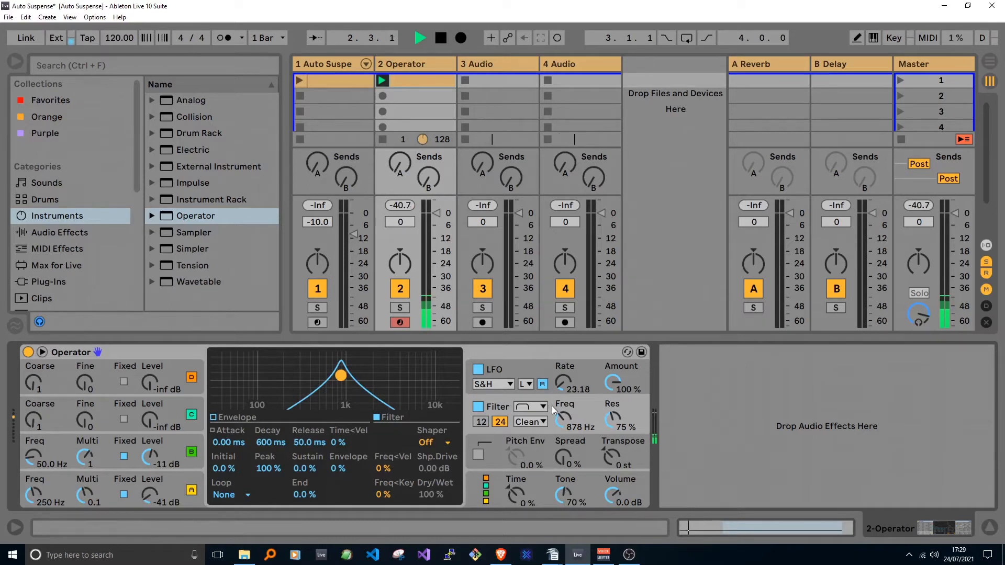
mouse_move(563, 382)
left_mouse_down()
mouse_move(563, 349)
mouse_move(563, 368)
left_mouse_up()
left_click_drag(150, 456, 149, 457)
left_click_drag(32, 455, 33, 454)
mouse_move(33, 494)
left_mouse_down()
mouse_move(33, 483)
mouse_move(33, 496)
left_mouse_up()
left_click_drag(149, 495, 150, 492)
key("space")
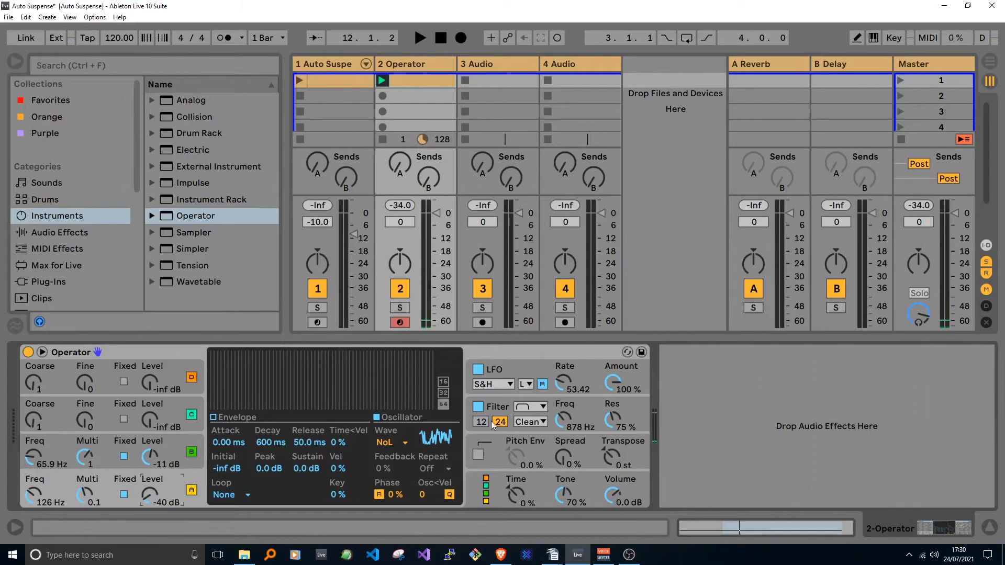
Set the filter frequency to 1.24 kHz, route the LFO to the filter, and set the LFO rate to 45.36 while auditioning
left_click_drag(563, 423, 564, 418)
key("space")
left_click_drag(564, 383, 563, 395)
key("space")
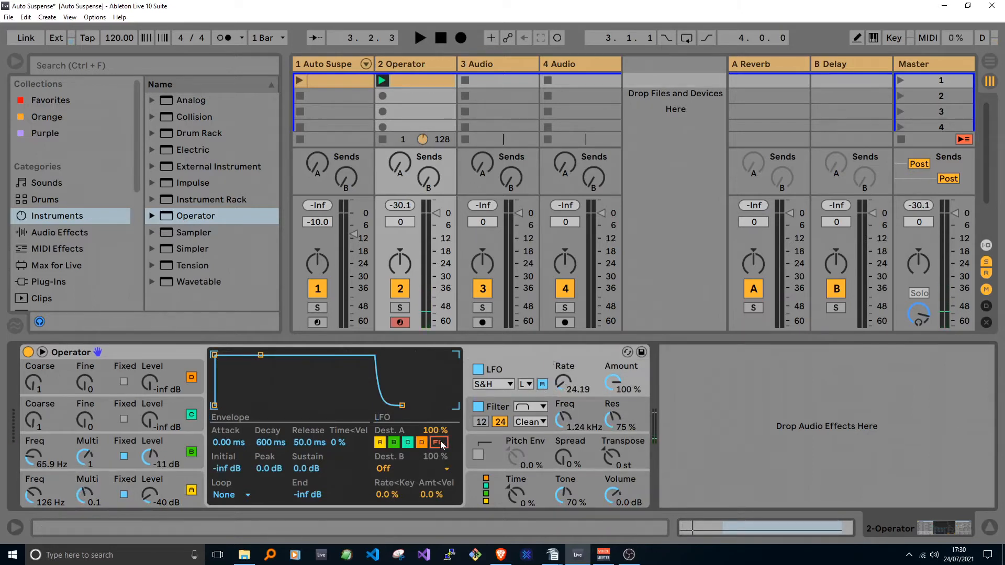
key("space")
left_click_drag(563, 383, 563, 375)
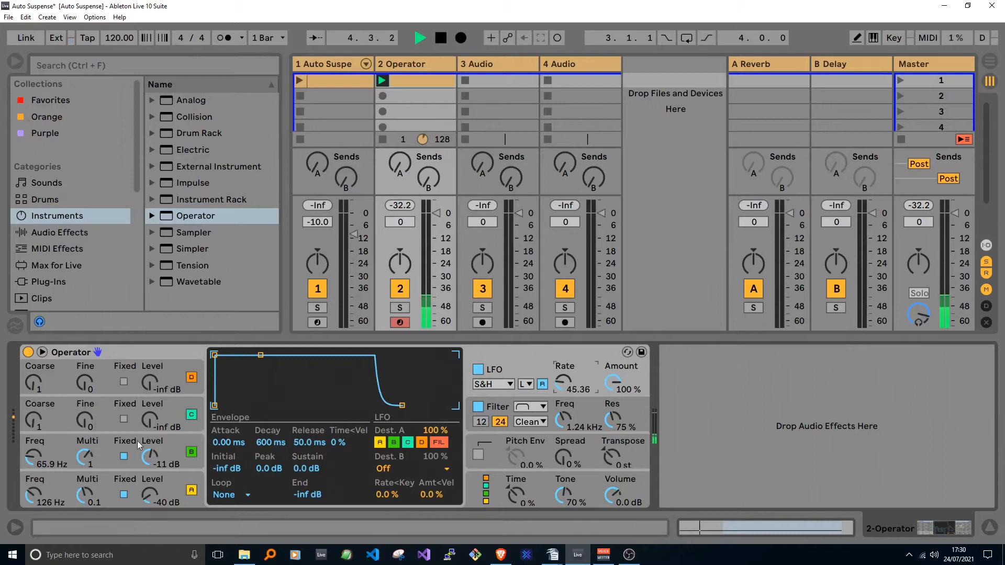
Retune the filter to 838 Hz with 82% resonance, oscillator A to 251 Hz, and the LFO rate to 38.70
left_click_drag(563, 418, 563, 422)
left_click_drag(343, 375, 339, 372)
left_click(23, 498)
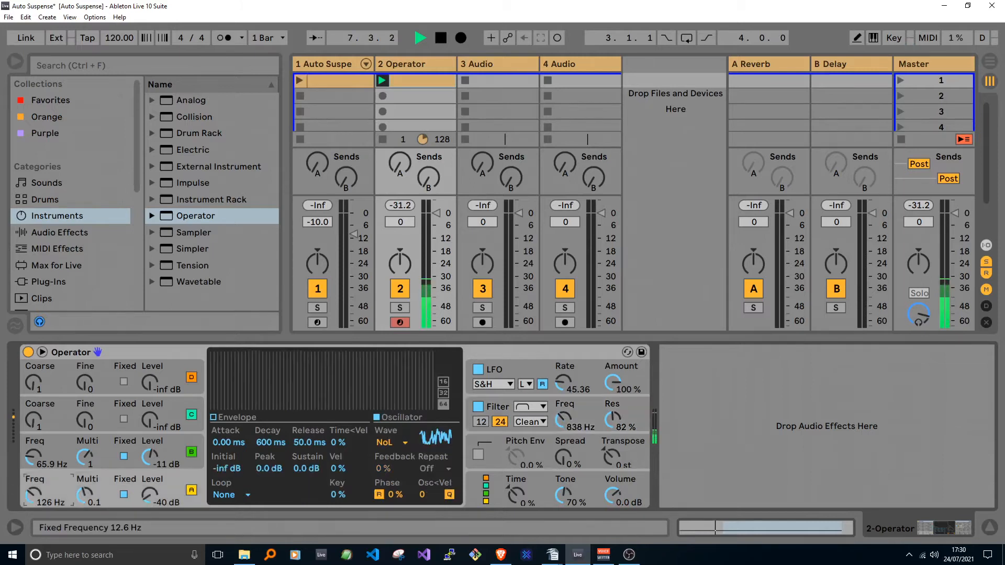
left_click_drag(33, 495, 34, 486)
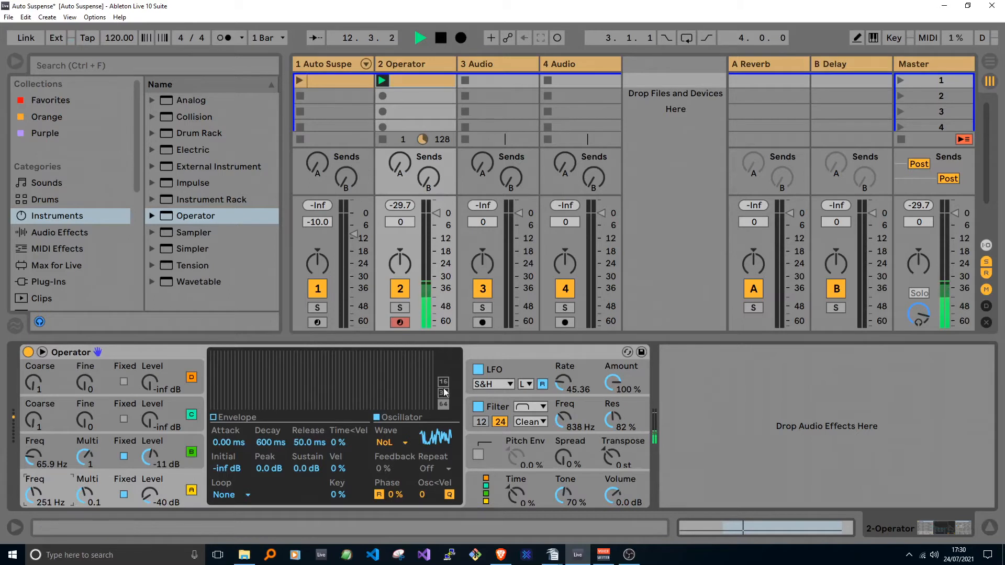
left_click_drag(563, 383, 562, 386)
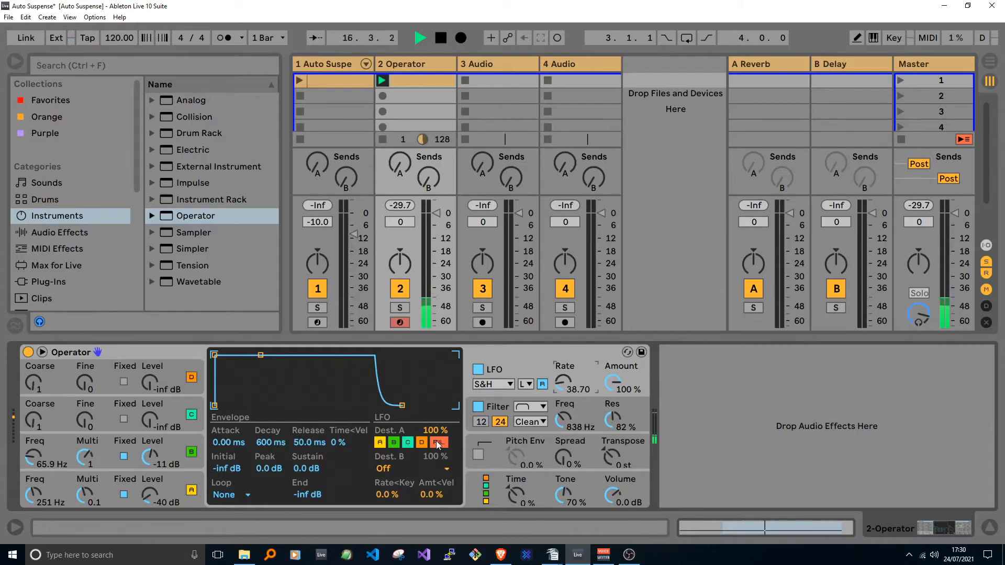
Set oscillator B to 36.1 Hz with a 0.01 multiplier and lower its level to -18 dB
mouse_move(33, 456)
left_mouse_down()
mouse_move(33, 439)
mouse_move(33, 460)
left_mouse_up()
left_click_drag(150, 454, 150, 470)
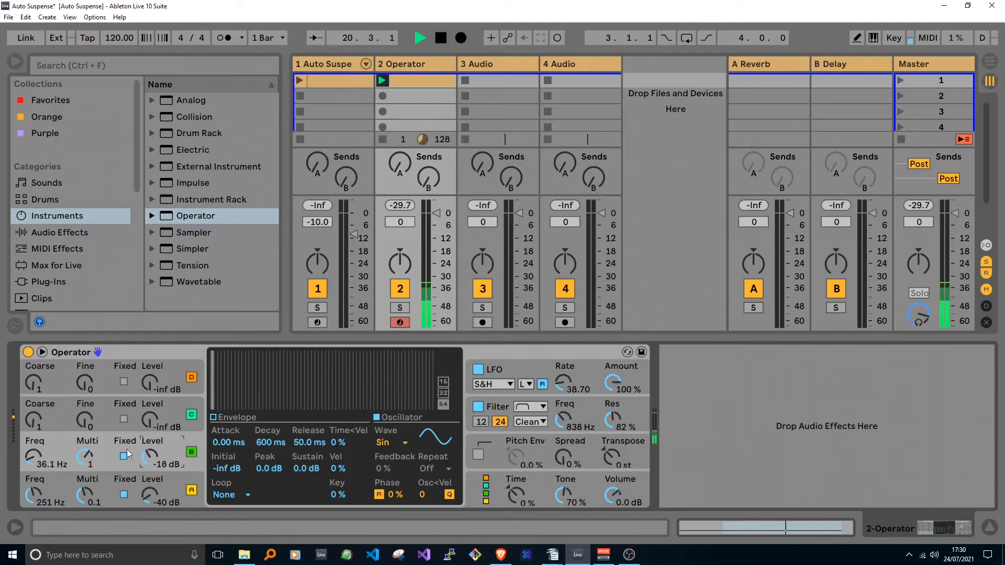
left_click(92, 453)
left_click_drag(85, 455, 85, 468)
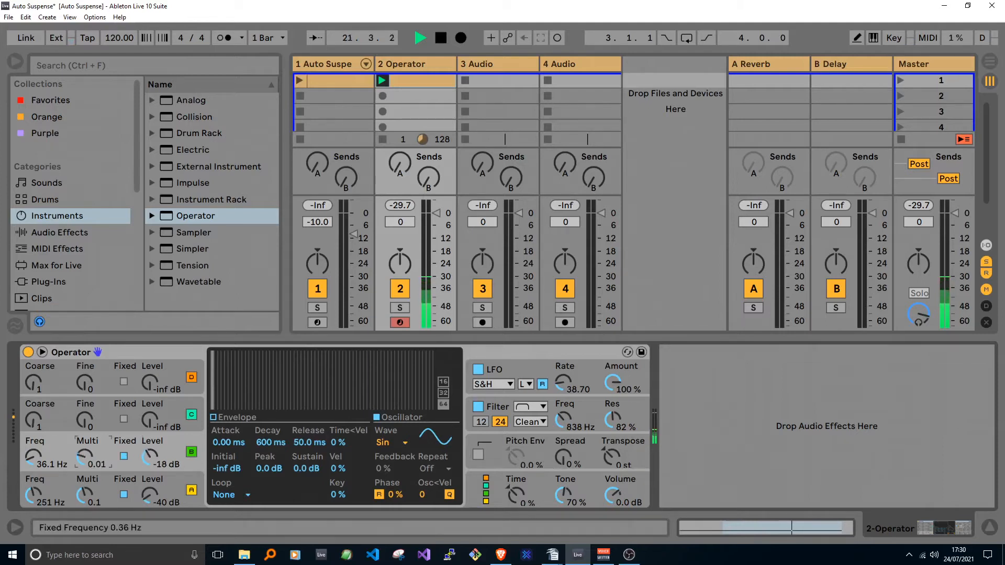
Try higher frequencies on oscillator B, settling at about 58 Hz, and set its level to -13 dB
left_click_drag(37, 456, 37, 447)
left_click_drag(150, 454, 150, 451)
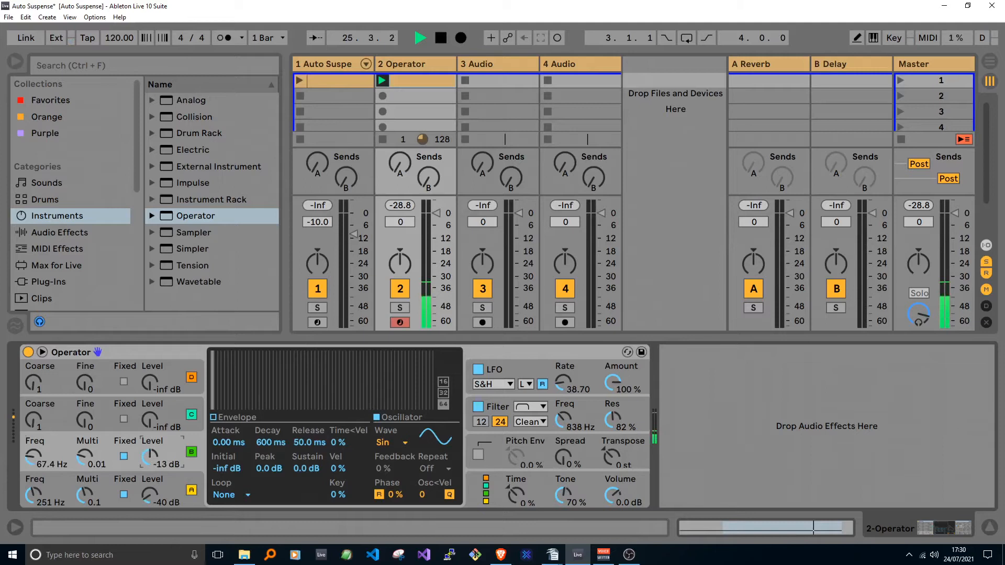
mouse_move(45, 446)
left_mouse_down()
mouse_move(45, 437)
mouse_move(85, 460)
mouse_move(33, 455)
mouse_move(34, 445)
left_mouse_up()
left_click(85, 460)
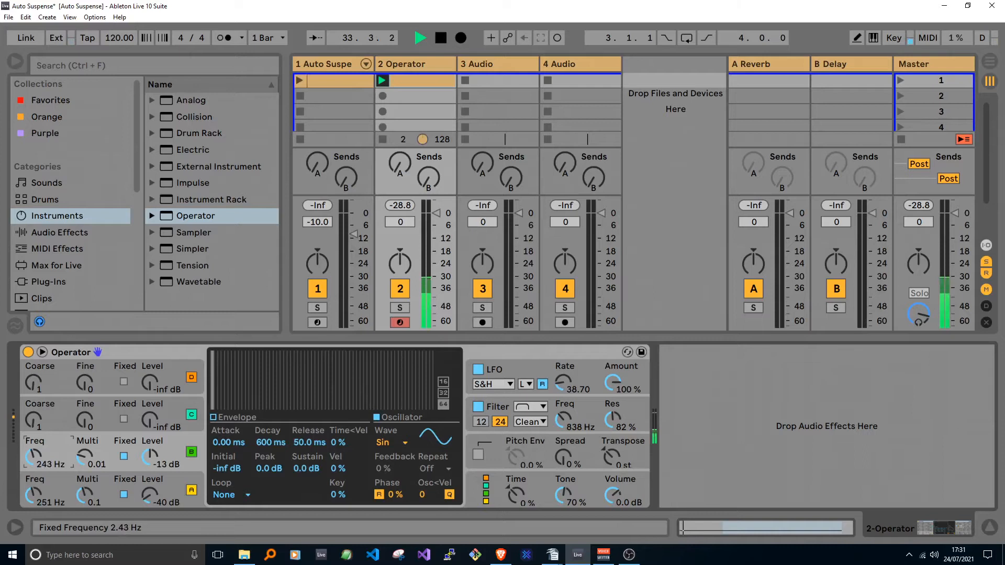
left_click_drag(33, 445, 34, 464)
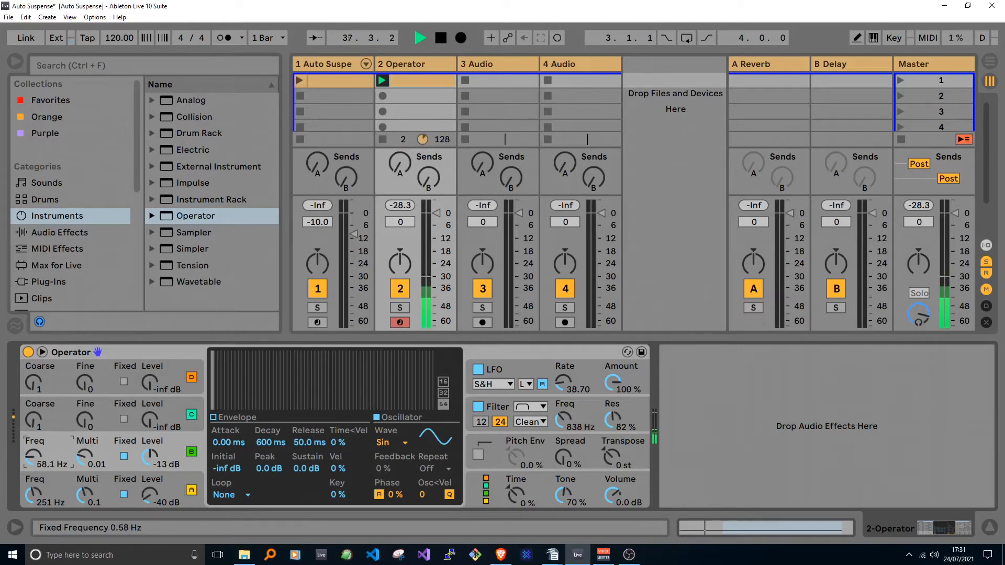
Rename the Operator device as Noise
left_click(145, 351)
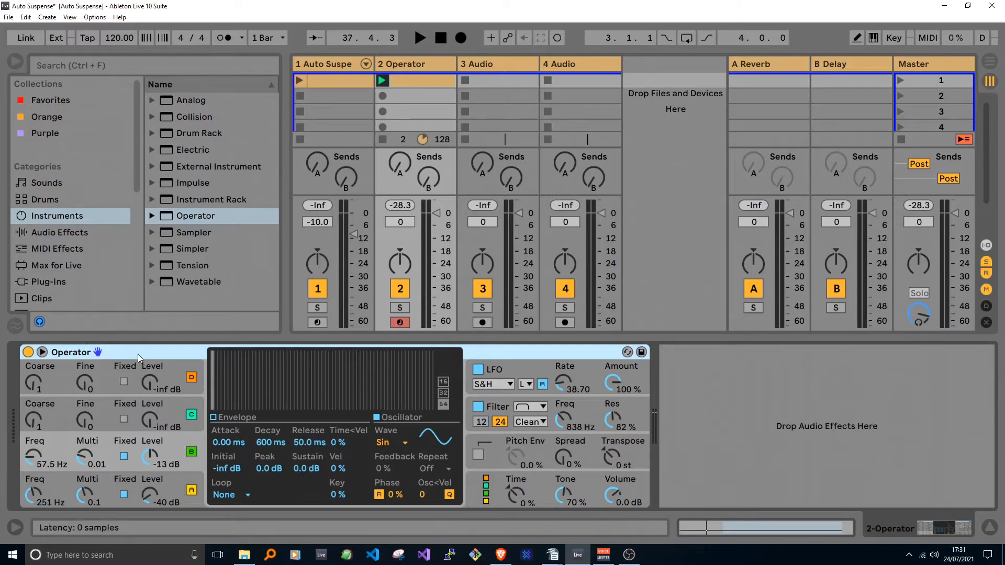
key("ctrl+r")
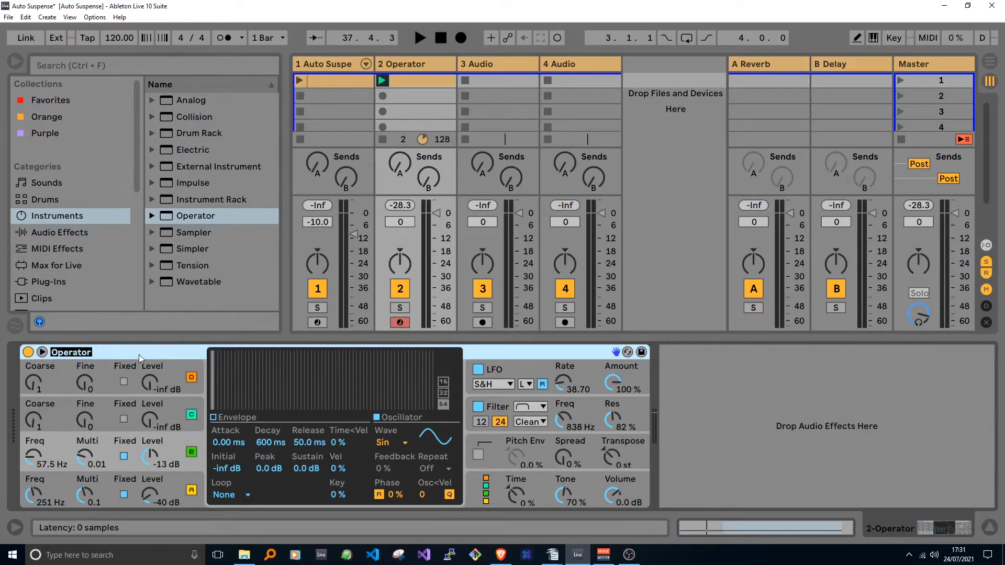
type("Noise")
key("Return")
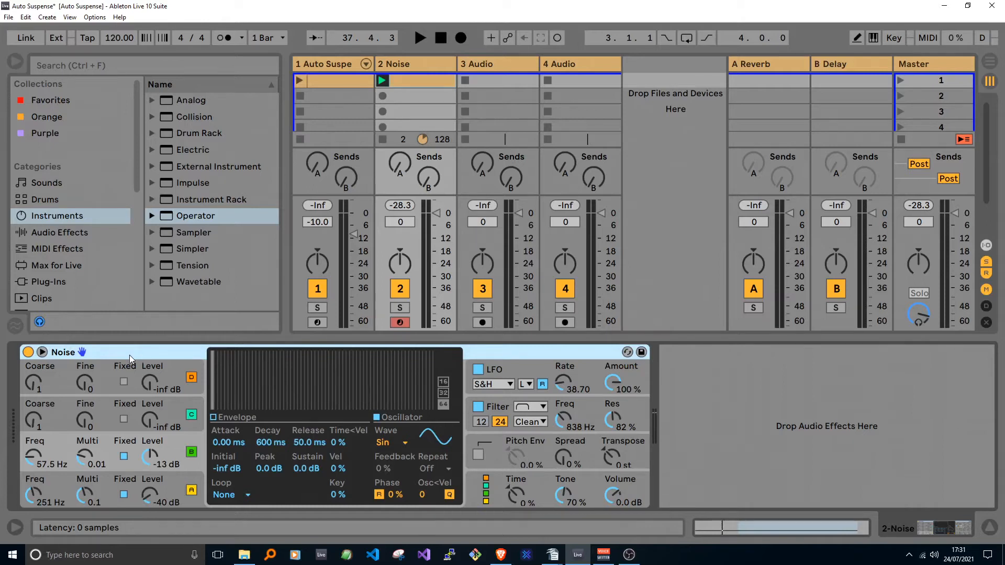
Group the Noise device into an Instrument Rack and show the rack's chain list
key("ctrl+g")
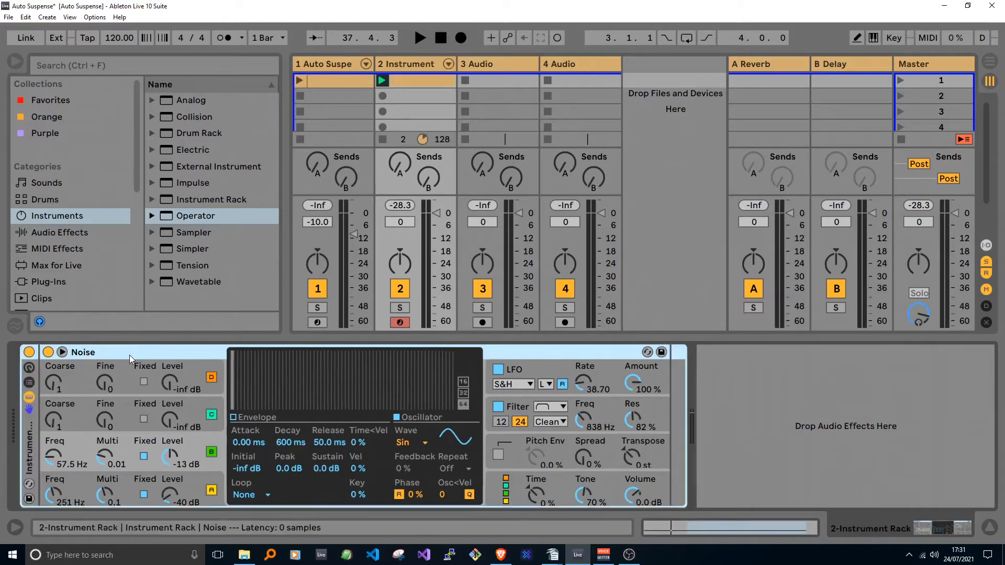
left_click(29, 381)
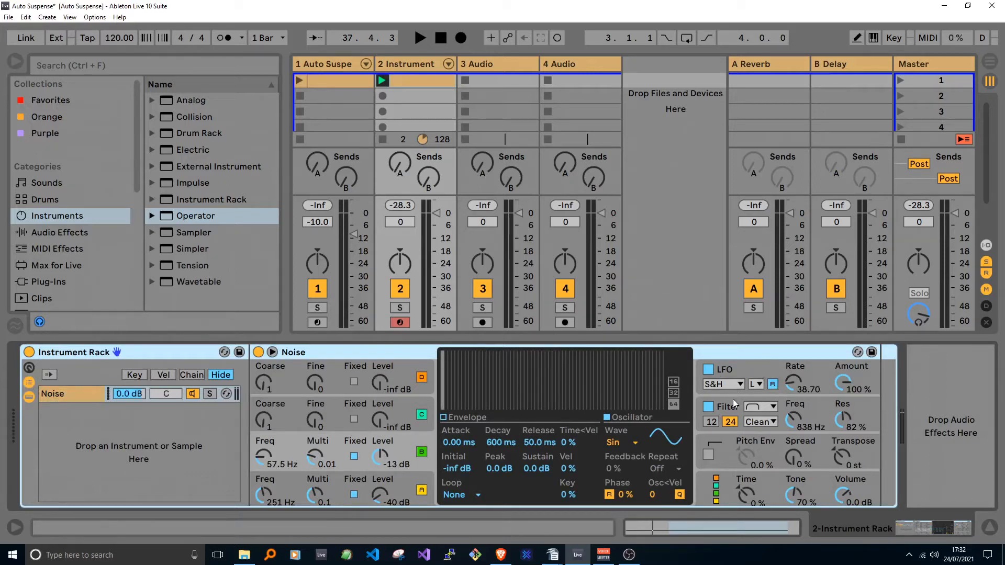
Add a second Operator to the Instrument Rack as a new chain below Noise
left_click(84, 394)
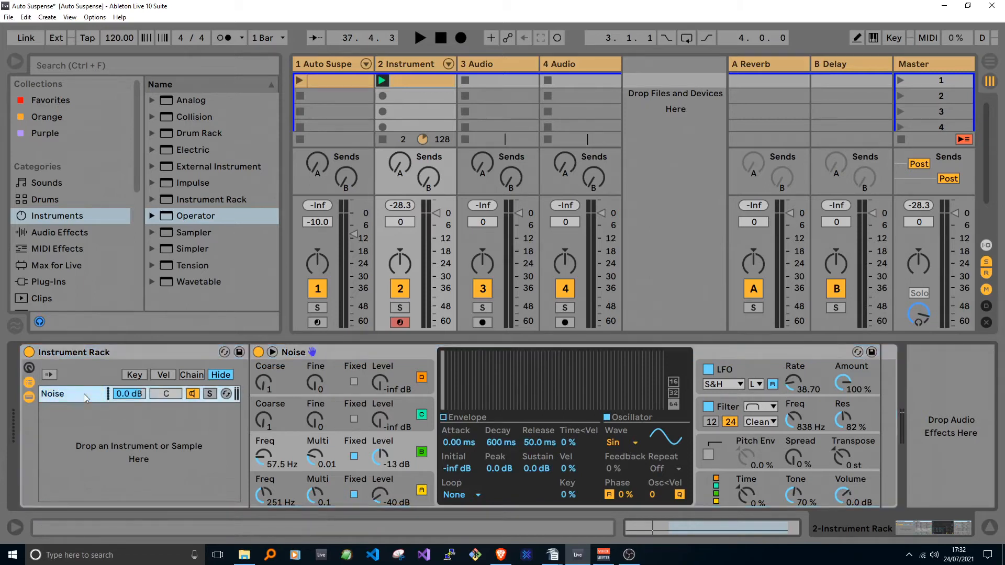
left_click(196, 218)
left_click_drag(196, 217, 159, 444)
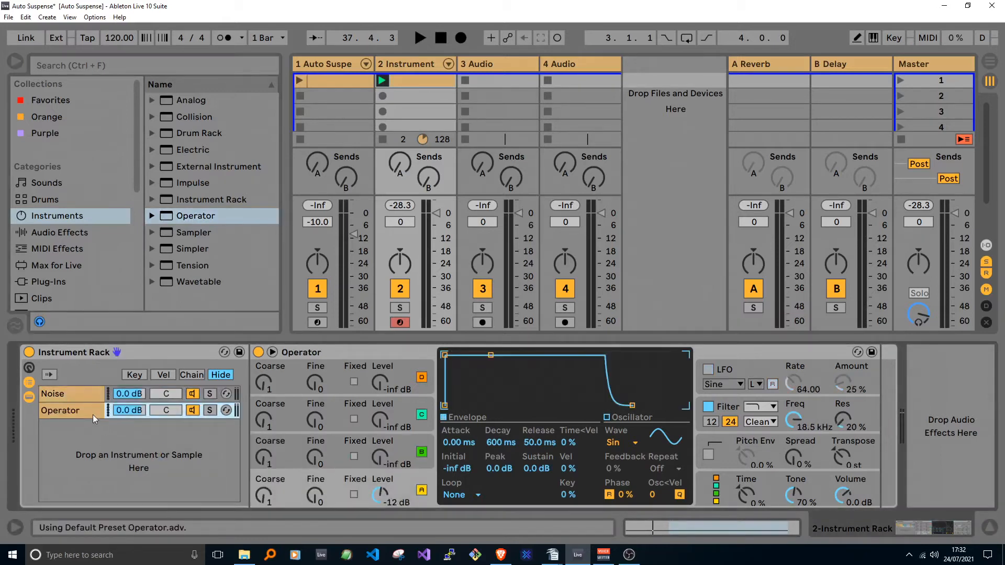
Rename the new chain and its Operator device as Tones
left_click(90, 413)
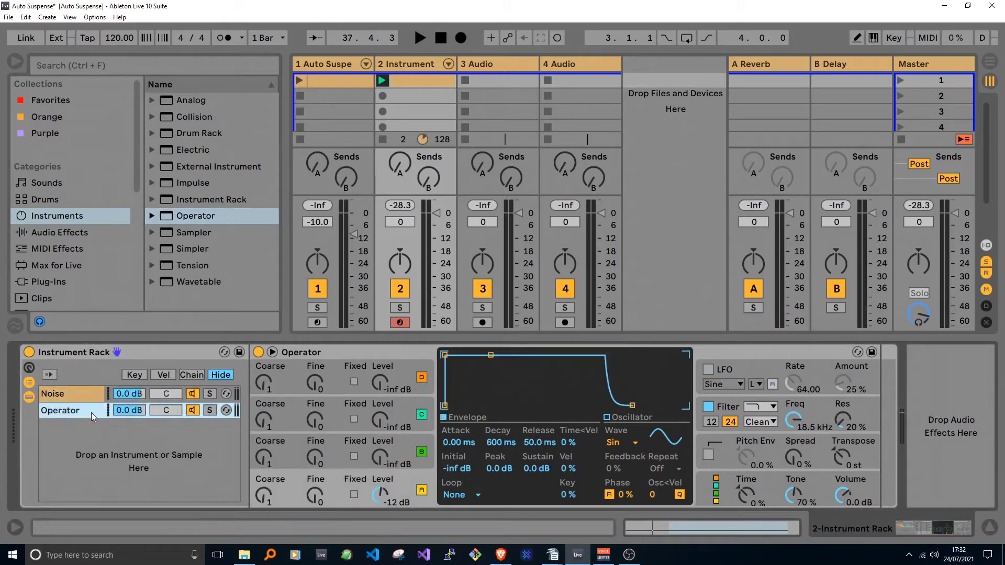
key("ctrl+r")
type("Tones")
key("Return")
left_click(304, 356)
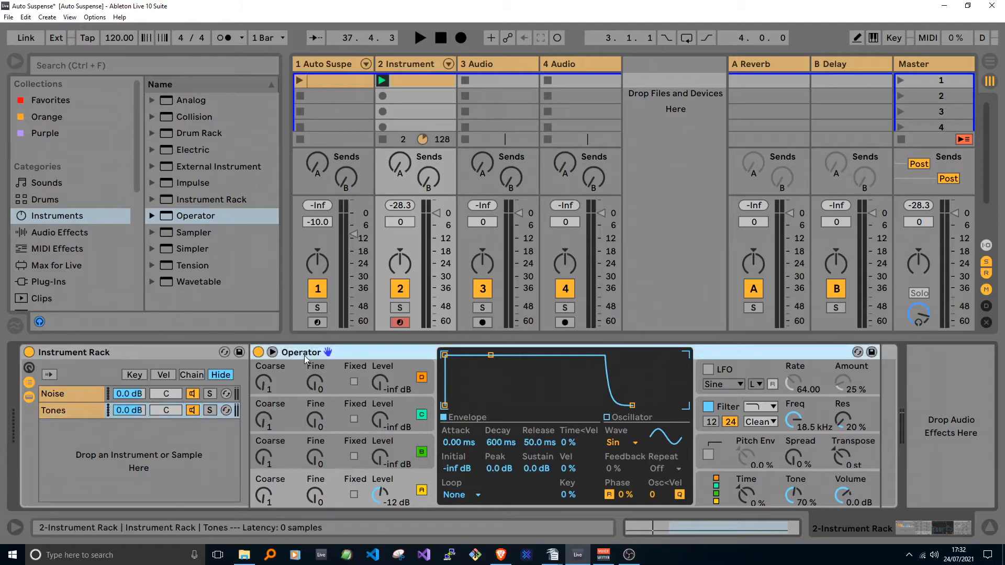
key("ctrl+r")
key("Return")
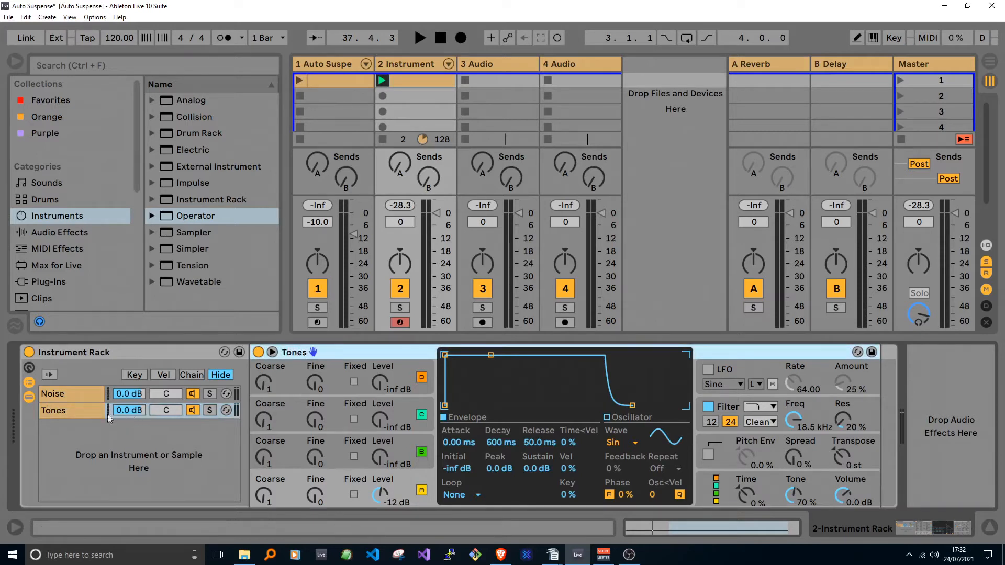
In Tones, set oscillator A's fine tuning to 3 and oscillator B to coarse 8, fine 118 and level -34 dB
left_click(78, 410)
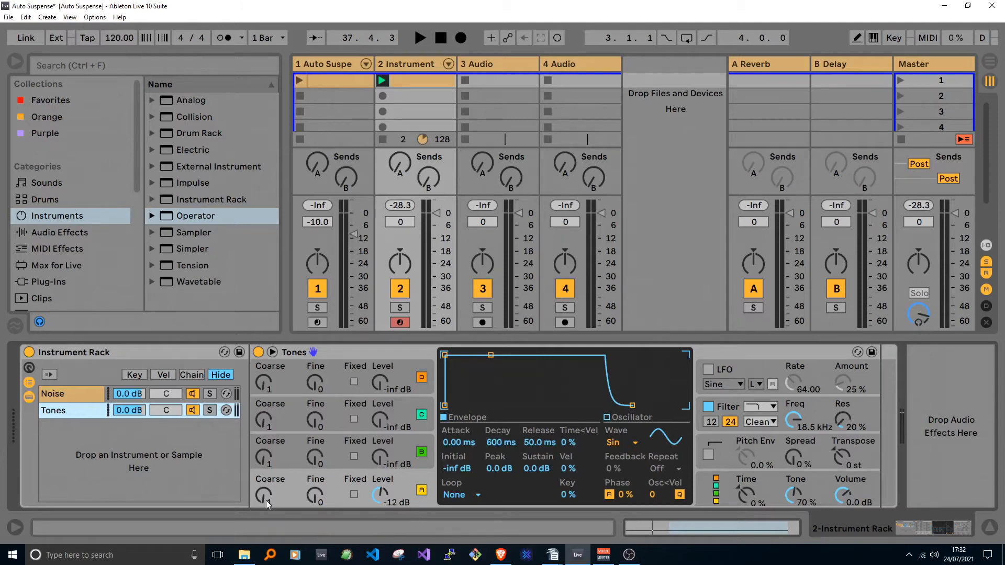
left_click(329, 500)
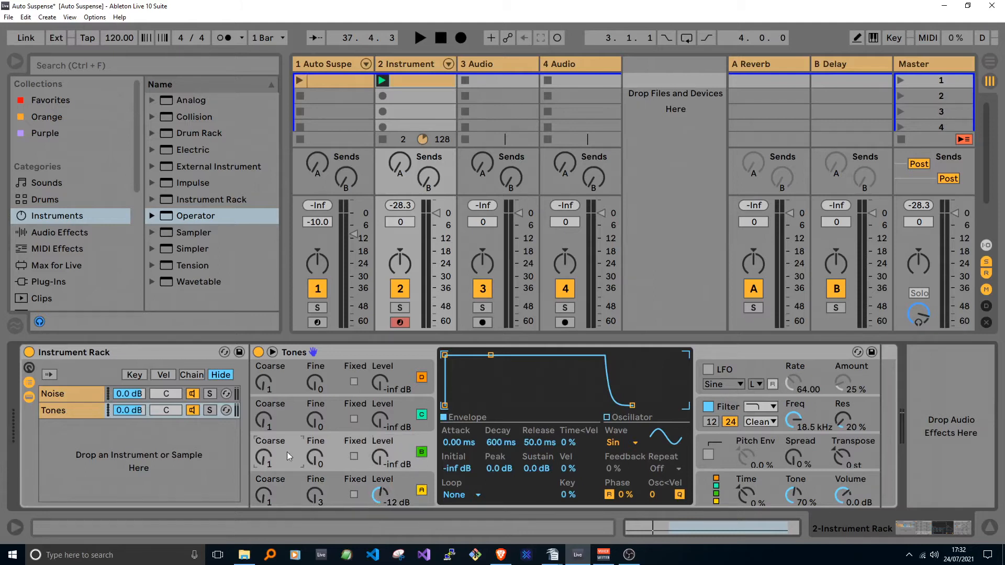
key("Return")
type("8")
key("Return")
mouse_move(315, 467)
left_mouse_down()
mouse_move(317, 453)
mouse_move(323, 464)
left_mouse_up()
left_click_drag(379, 458, 379, 448)
Enable the Tones LFO with the S&H waveform in the low range, amount 100% and rate about 54.43
left_click(707, 369)
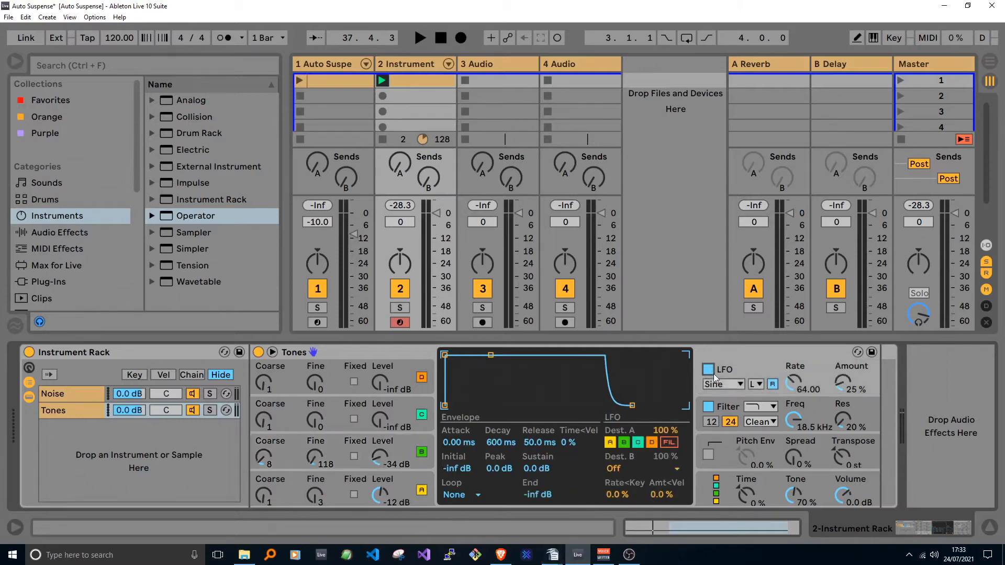
left_click(719, 384)
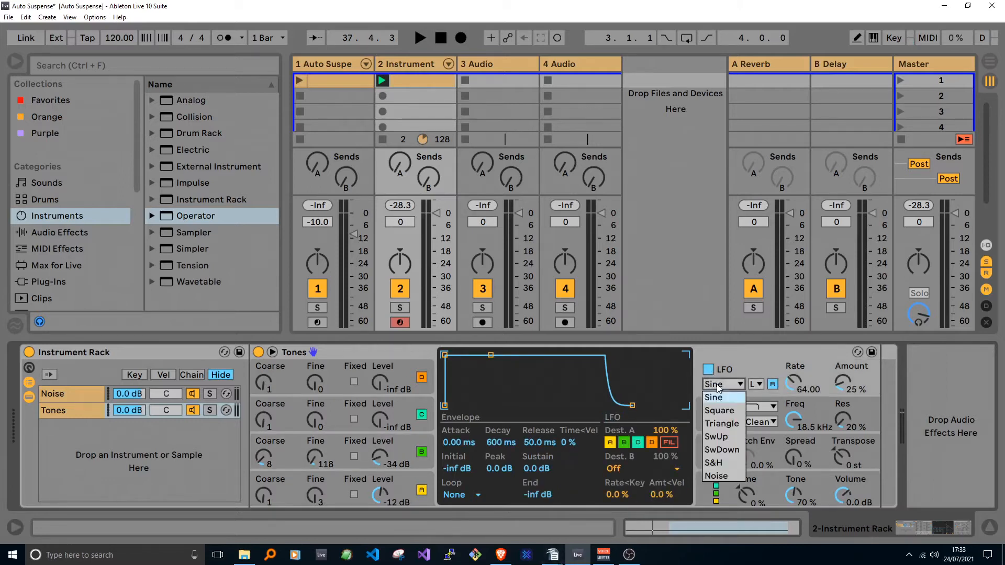
left_click(713, 469)
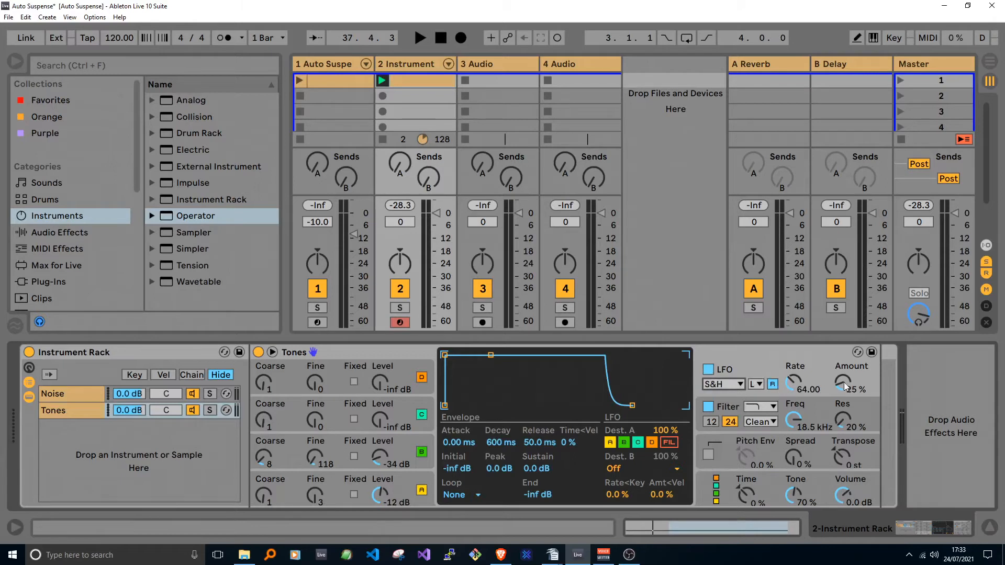
left_click_drag(843, 386, 843, 345)
left_click(757, 385)
left_click(758, 398)
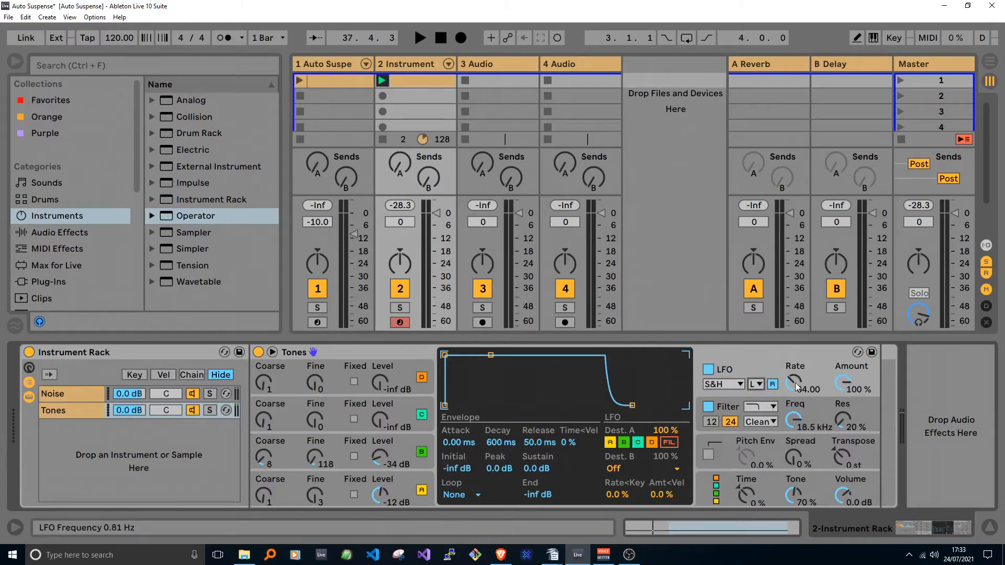
left_click(795, 386)
left_click_drag(796, 386, 795, 394)
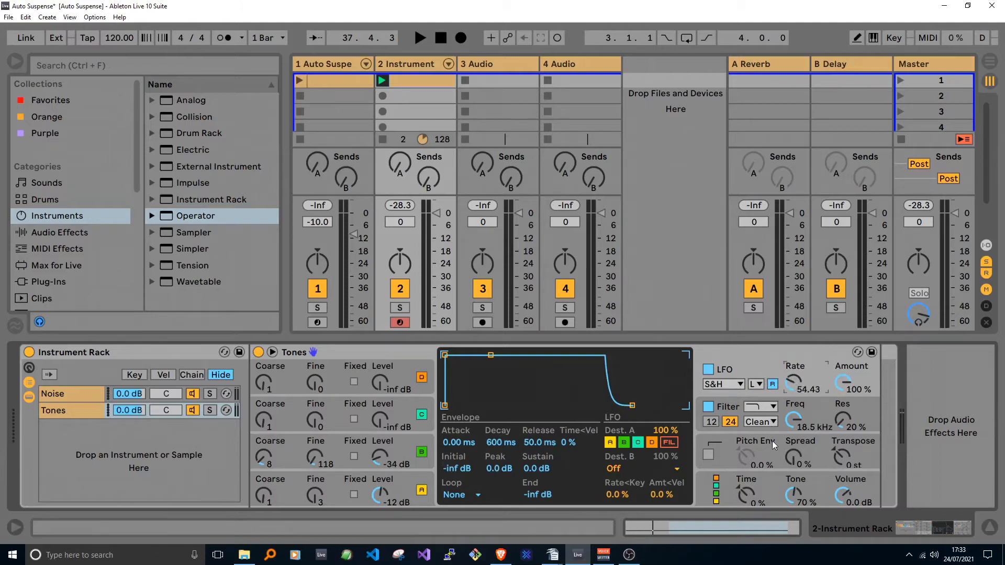
Set the Tones filter to band-pass at about 1.01 kHz with 80% resonance, and make it an LFO destination
left_click(764, 407)
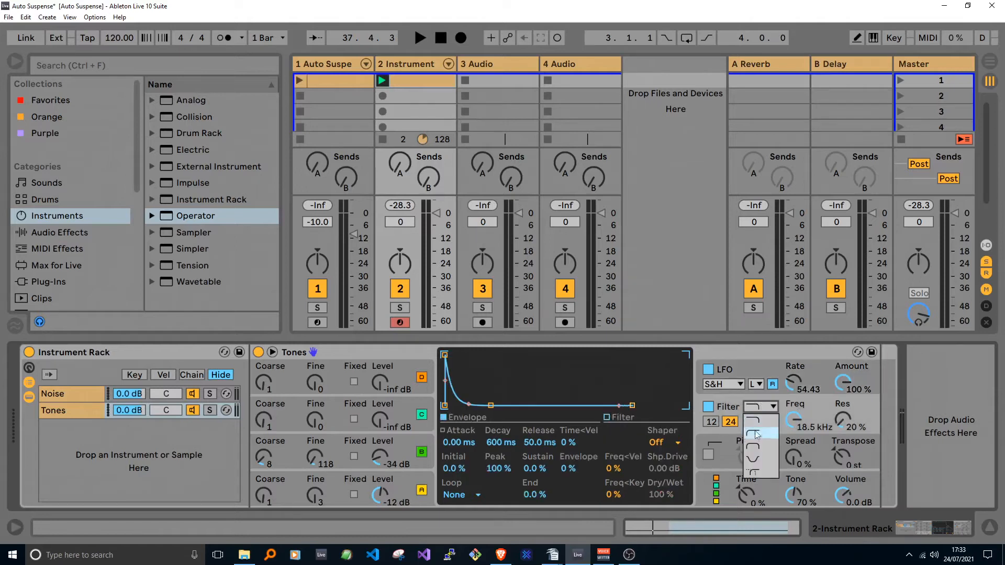
left_click(759, 447)
left_click_drag(796, 420, 796, 465)
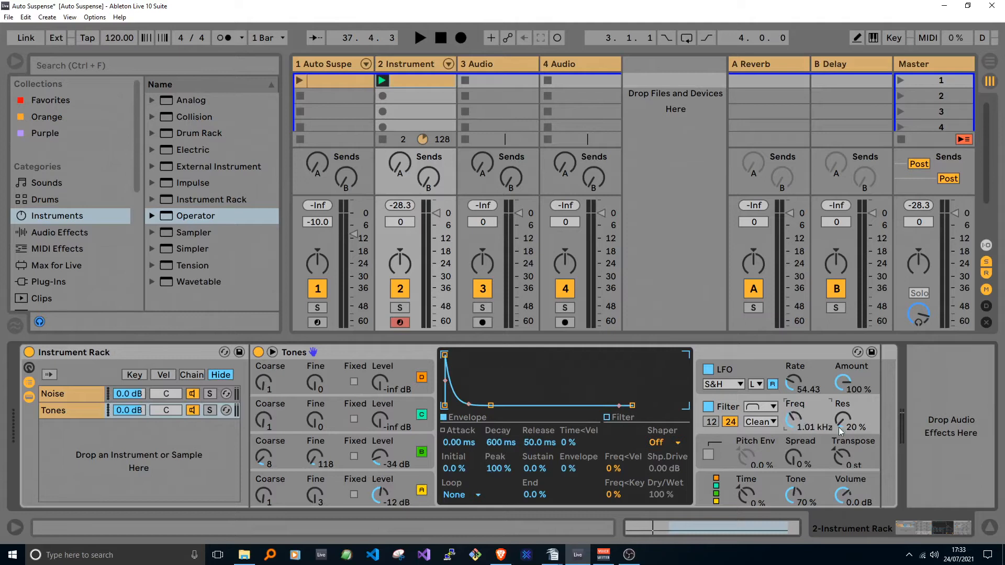
mouse_move(847, 422)
left_mouse_down()
mouse_move(847, 396)
mouse_move(851, 419)
left_mouse_up()
left_click(619, 420)
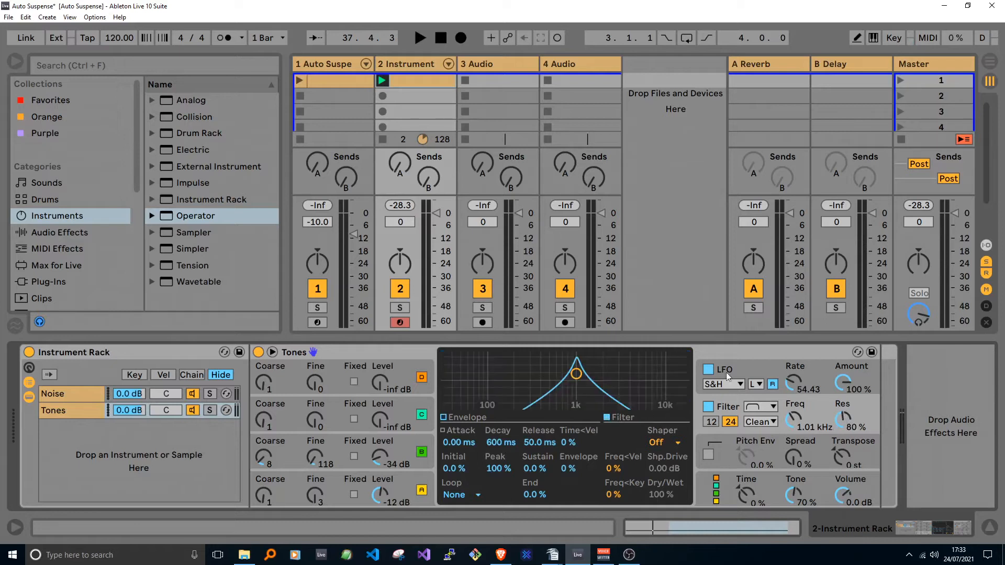
left_click(755, 370)
left_click(675, 444)
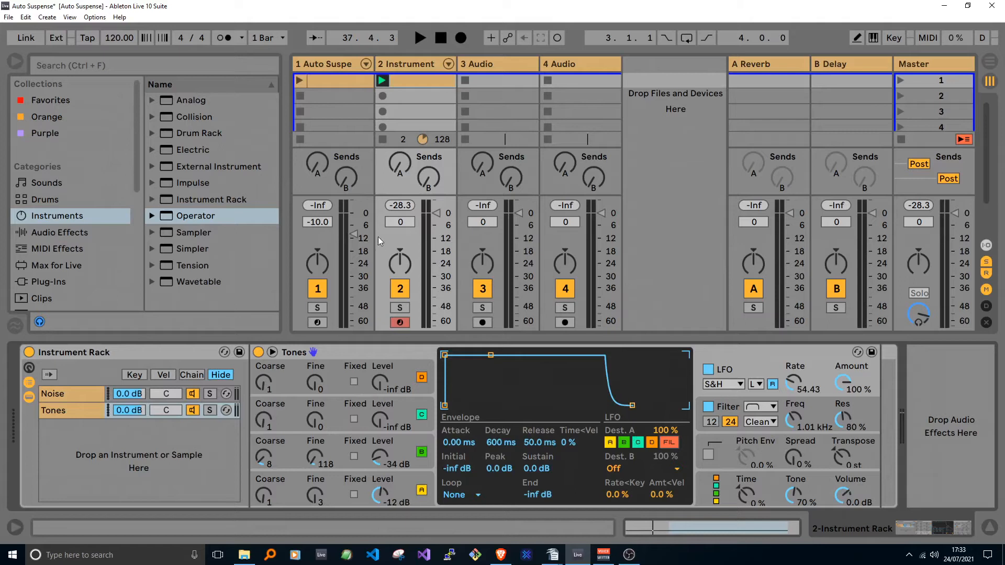
Play the clip and try an LFO rate of 35.28 with oscillator A at -18 dB and fine tuning 0
key("space")
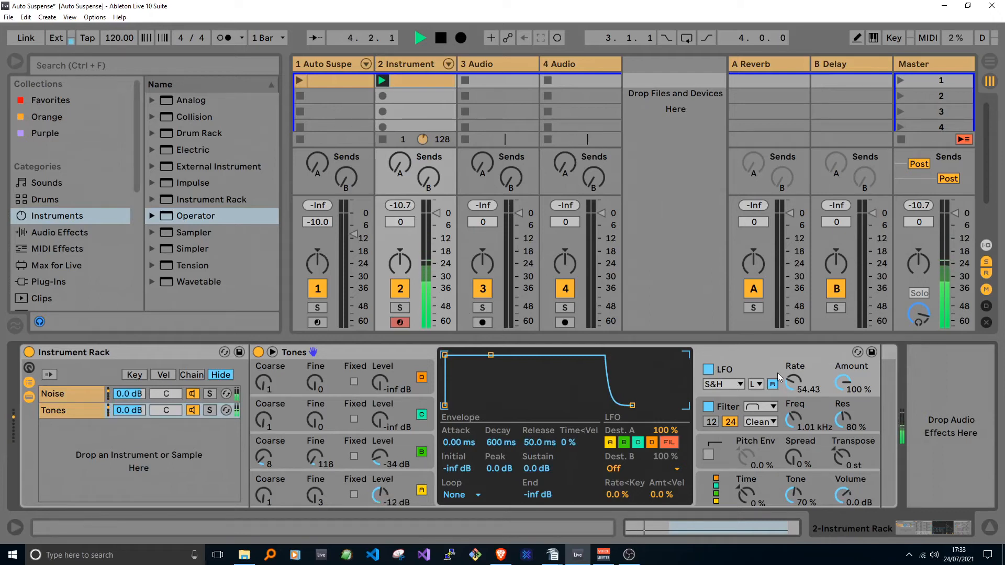
left_click_drag(790, 382, 790, 399)
left_click_drag(380, 494, 379, 506)
left_click_drag(314, 495, 314, 500)
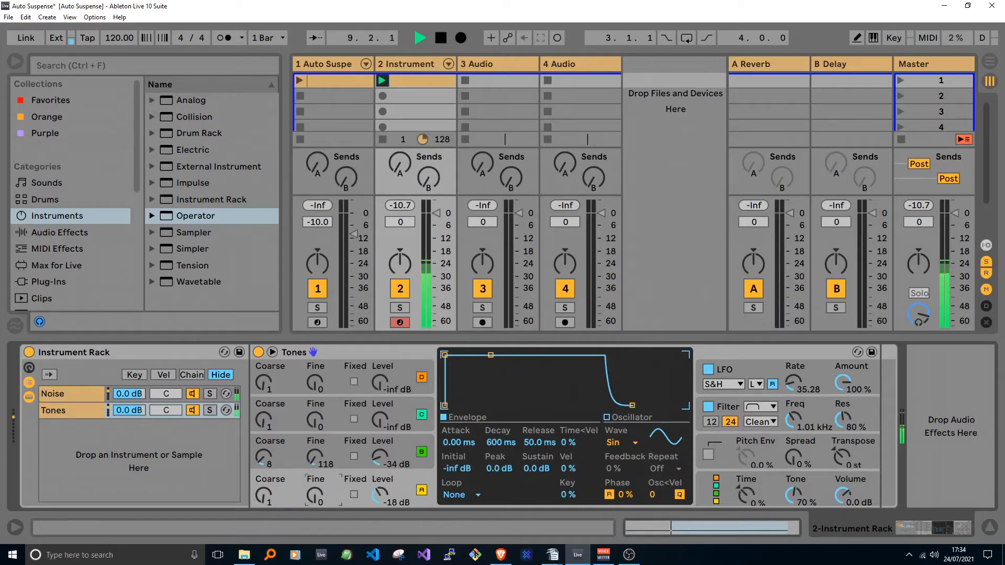
Set oscillator A to fine 85 and level -35 dB, and raise oscillator B's level to -25 dB
left_click_drag(324, 487, 324, 482)
left_click_drag(313, 504, 313, 484)
left_click_drag(379, 494, 379, 501)
left_click_drag(379, 458, 379, 454)
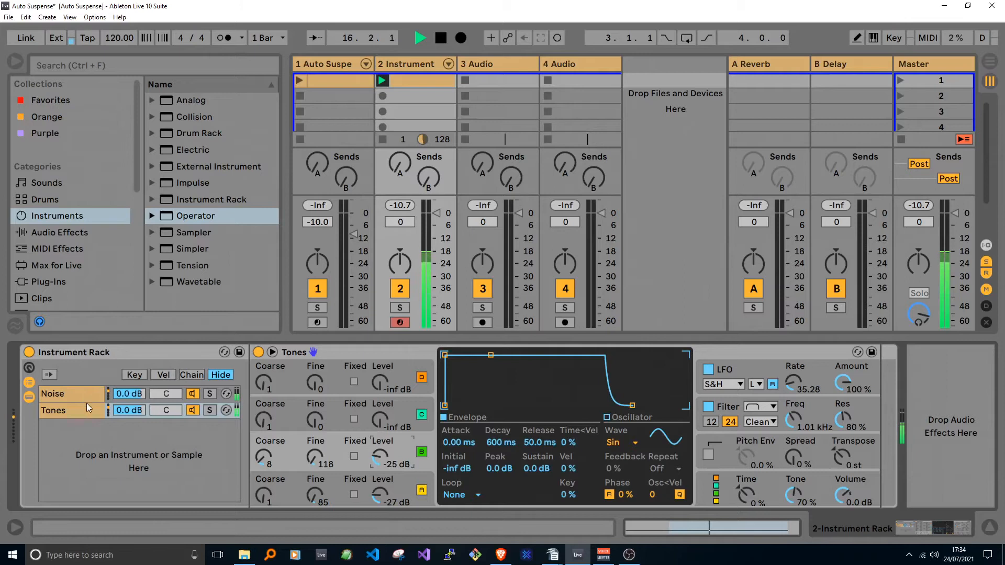
left_click_drag(379, 495, 379, 500)
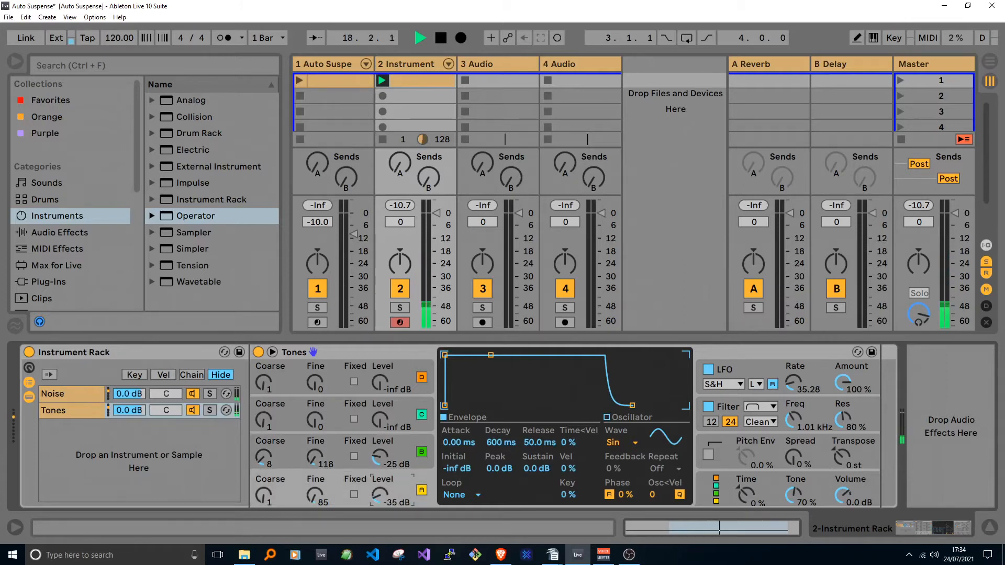
Adjust the Tones filter to 1.19 kHz with 68% resonance, oscillator B's coarse tuning to 3 and the LFO rate to 52.41
left_click_drag(803, 389, 803, 334)
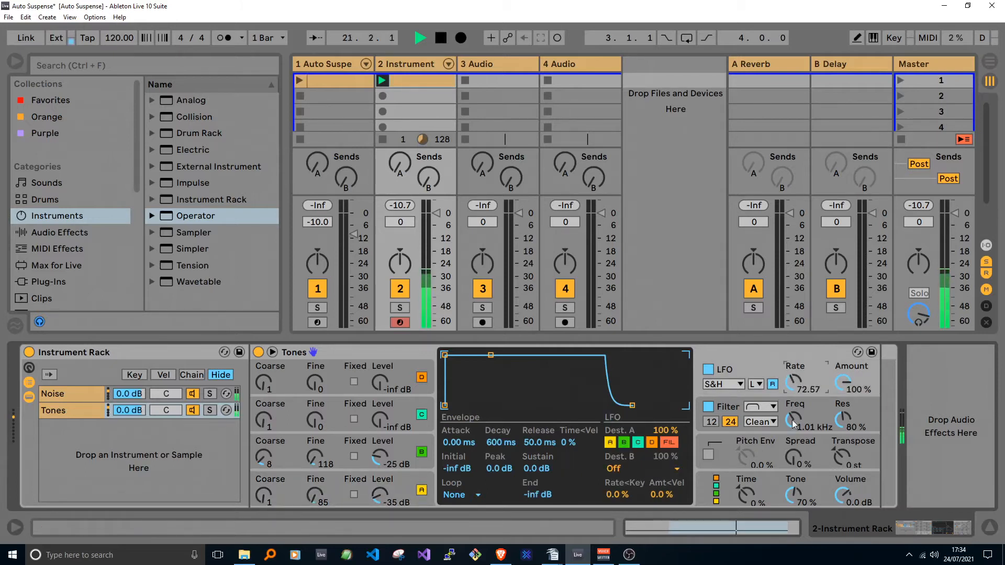
left_click(794, 420)
left_click_drag(576, 374, 582, 378)
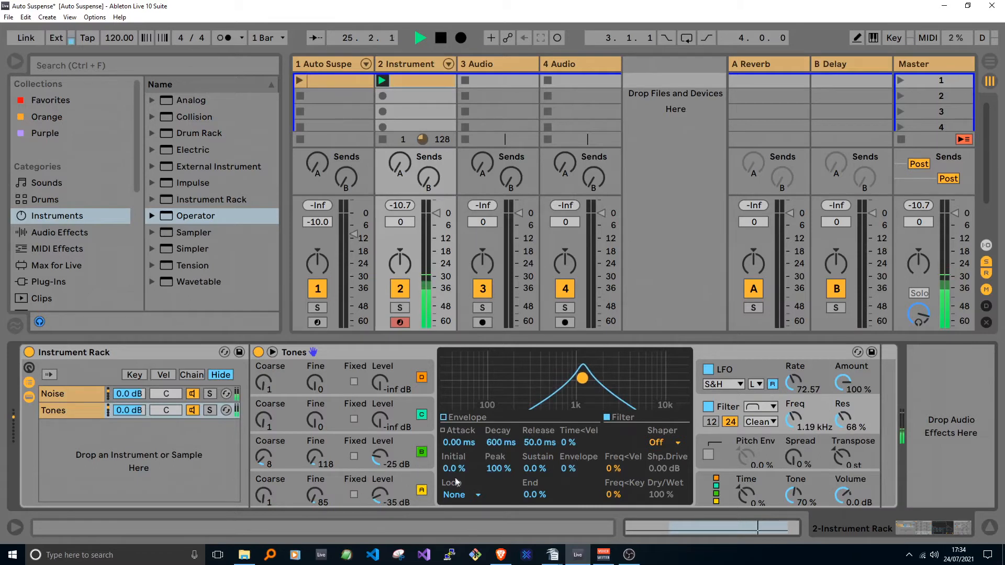
left_click_drag(263, 457, 263, 467)
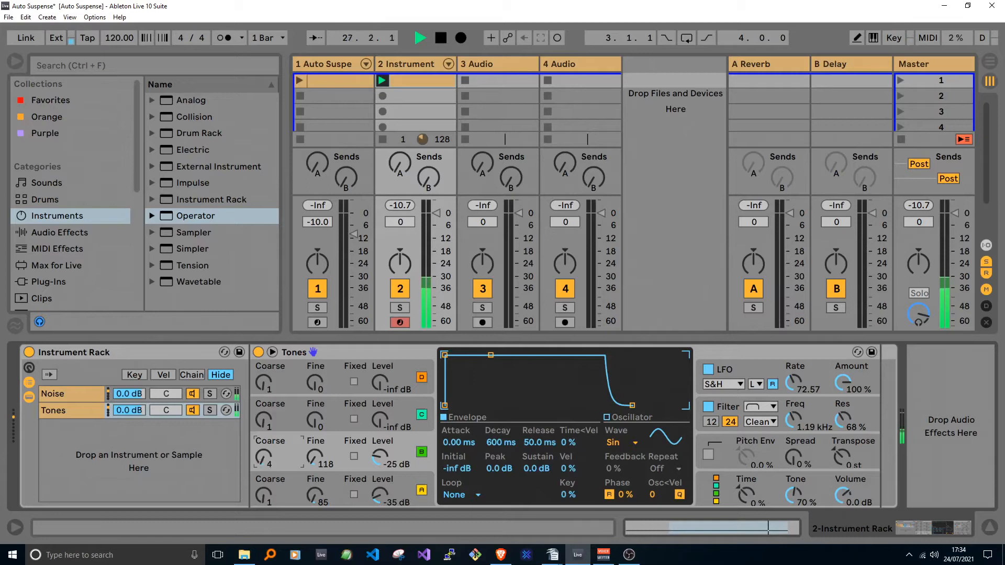
left_click_drag(794, 383, 793, 421)
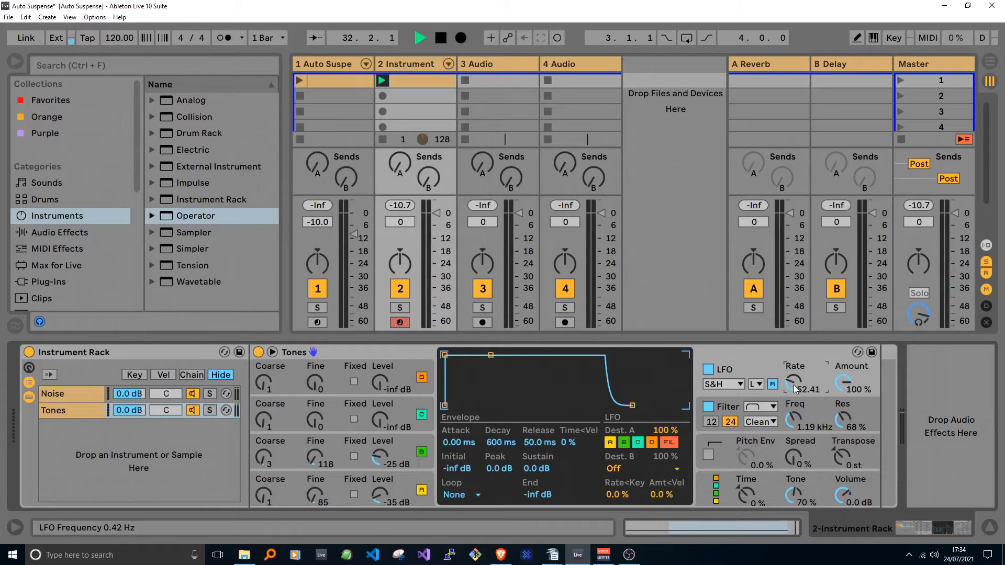
Extend the clip's C3 note to the end of the 32-bar loop, then return to the track's devices with playback stopped
left_click(713, 529)
left_click_drag(946, 442, 992, 444)
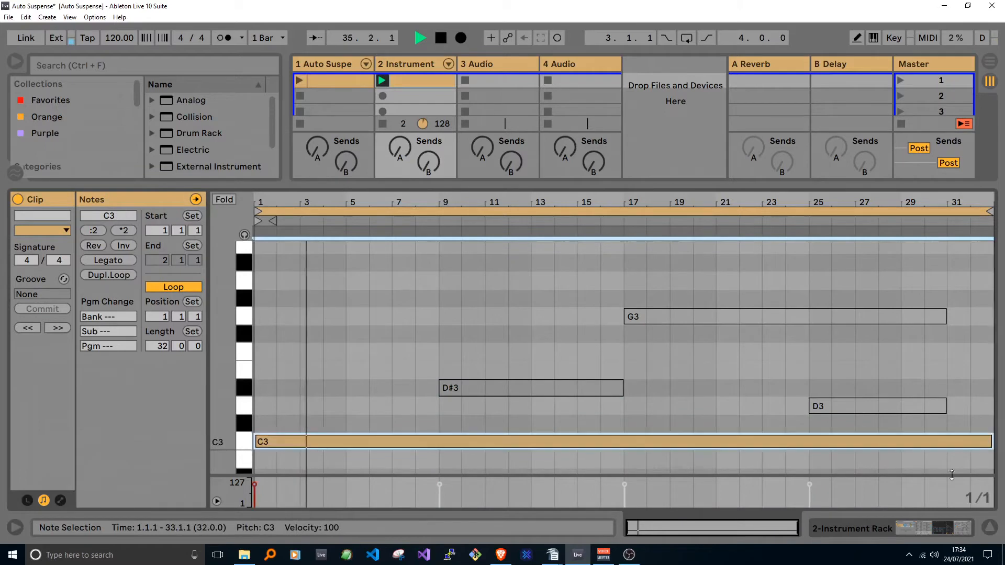
left_click(921, 535)
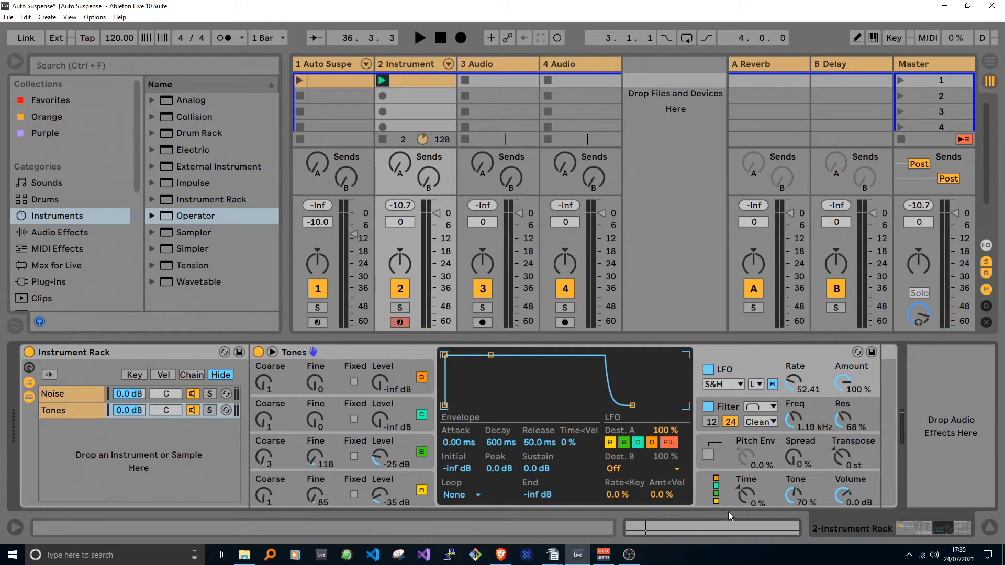
Add an Echo audio effect after the Instrument Rack and bring its controls into view
left_click(64, 353)
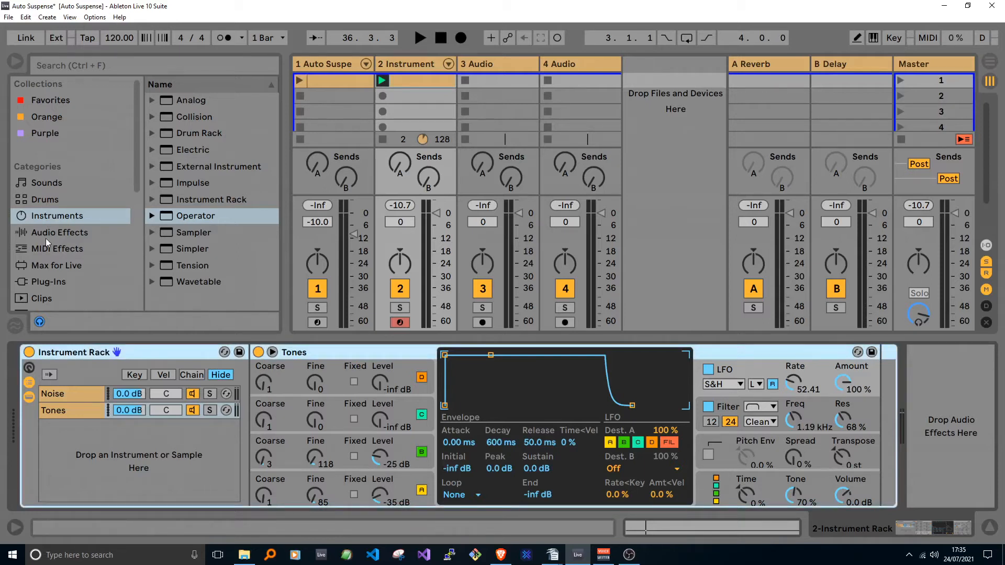
scroll(46, 237, "down", 1)
left_click(49, 216)
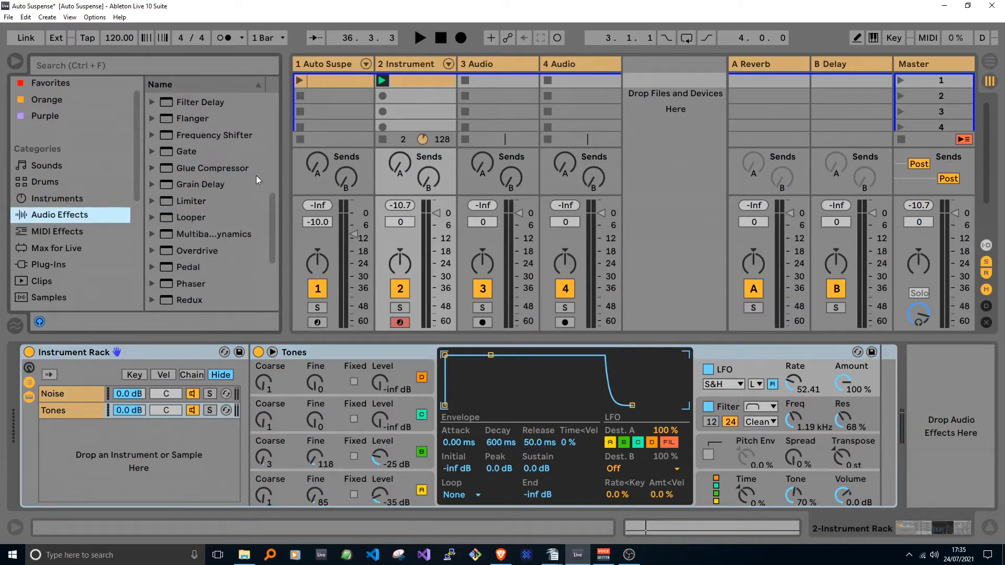
scroll(191, 143, "up", 4)
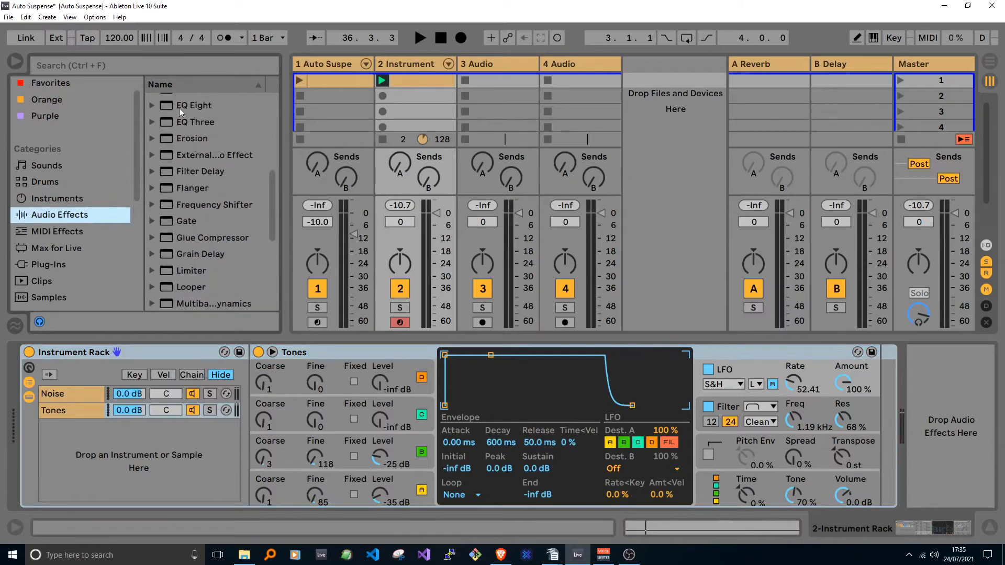
scroll(179, 108, "up", 2)
left_click_drag(177, 123, 937, 367)
left_click_drag(902, 533, 917, 531)
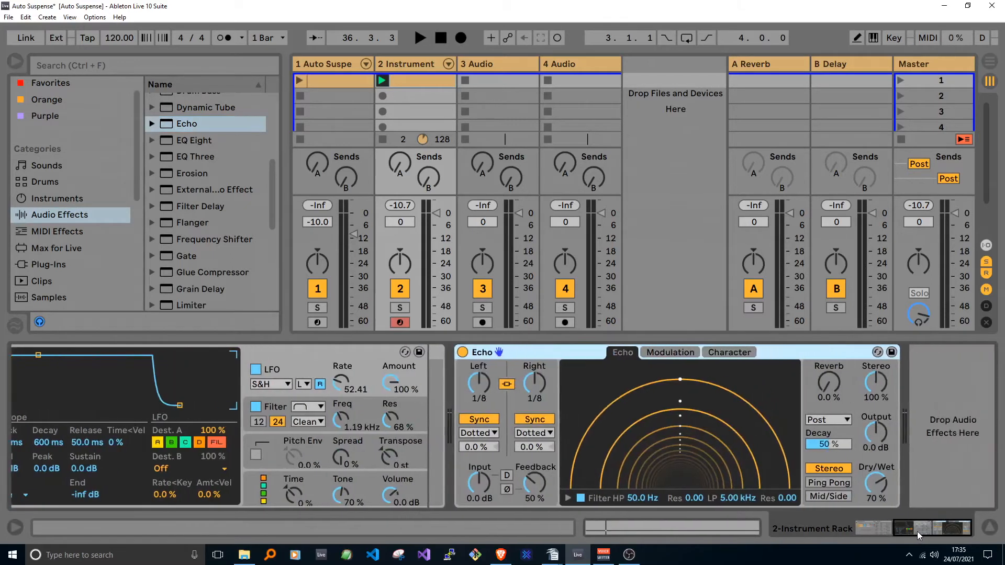
Unlink Echo's two channels and switch them to Time mode with delays of 47.2 ms left and 337 ms right
left_click(506, 384)
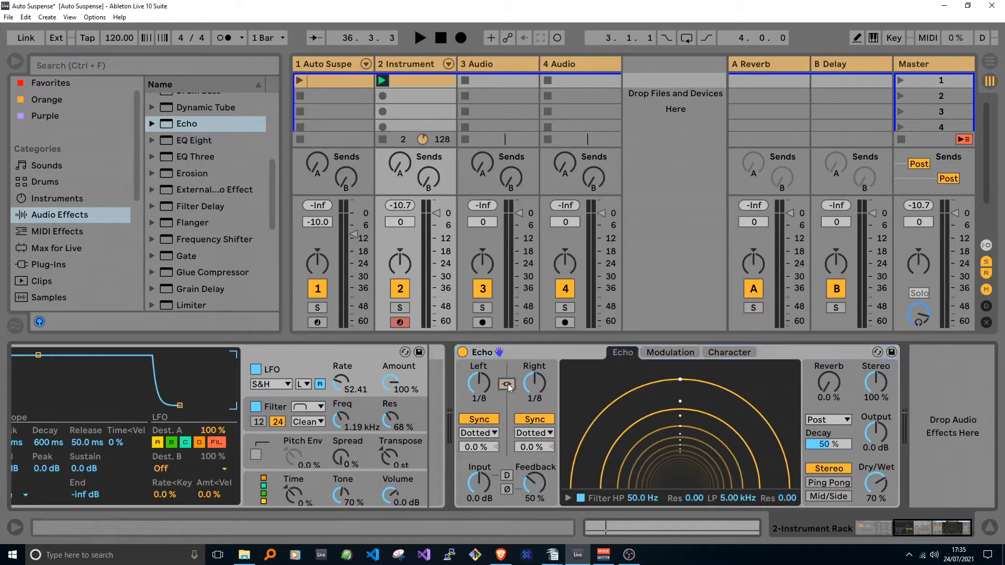
left_click(522, 420)
left_click_drag(478, 383, 527, 391)
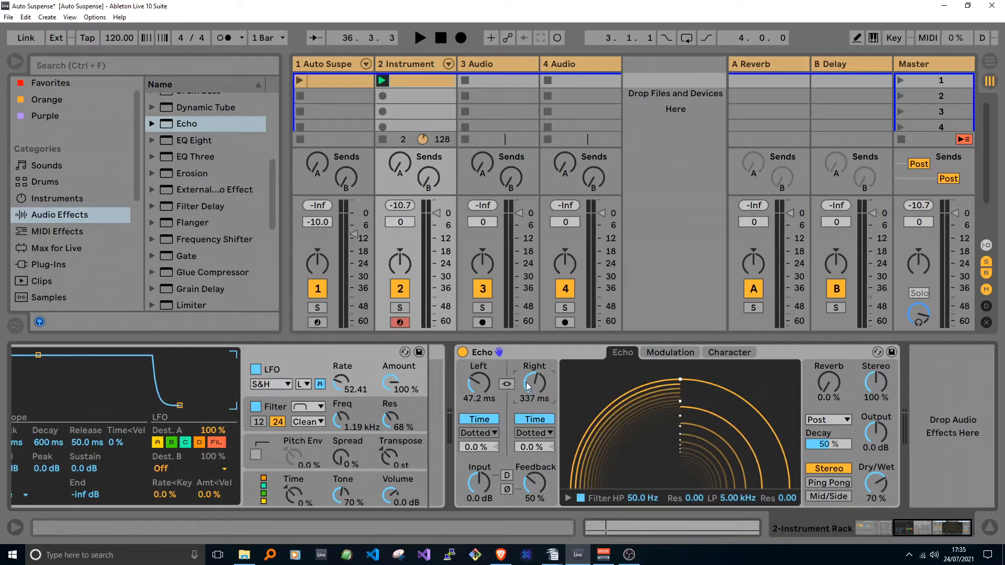
Set Echo to Ping Pong mode with Dry/Wet at 100% and feedback at 86%
left_click(819, 483)
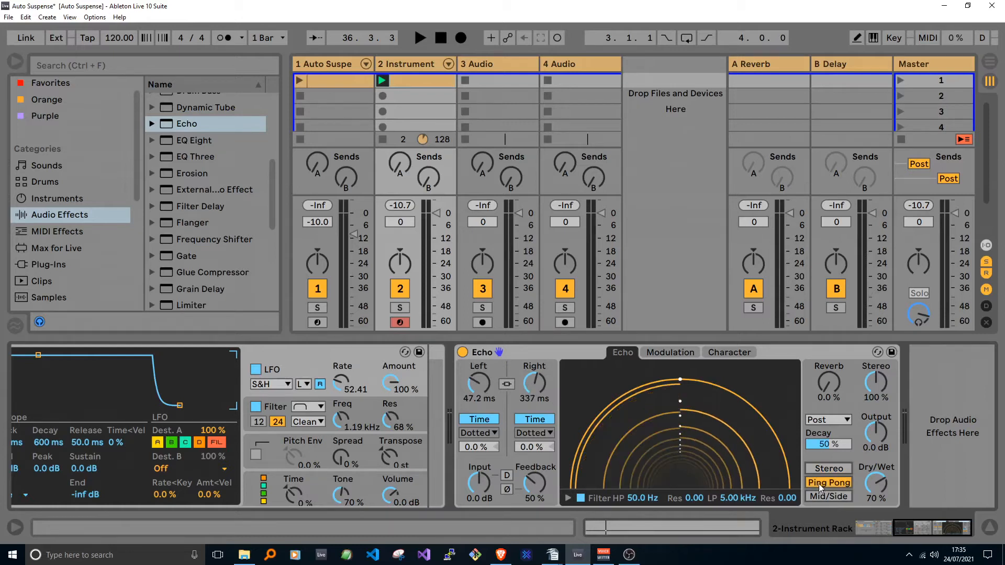
left_click_drag(876, 484, 875, 461)
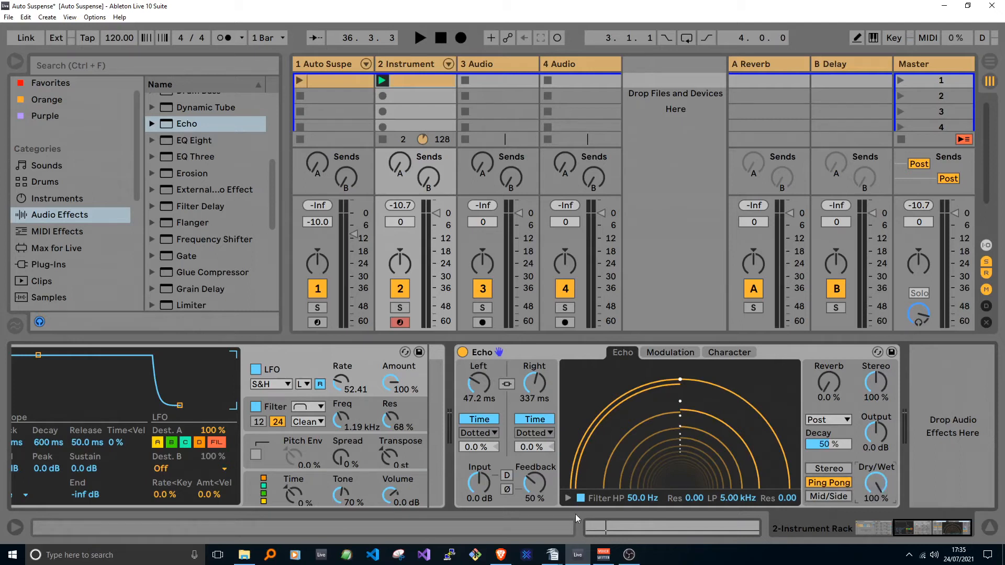
left_click_drag(534, 482, 533, 464)
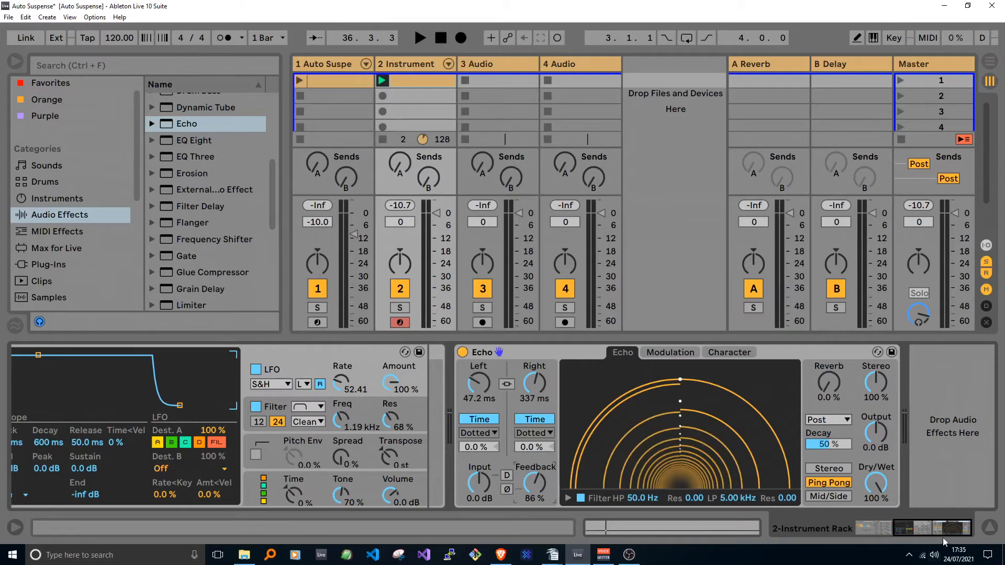
Audition the clip through Echo and set the Auto Suspense track's volume to -11.0 dB
key("space")
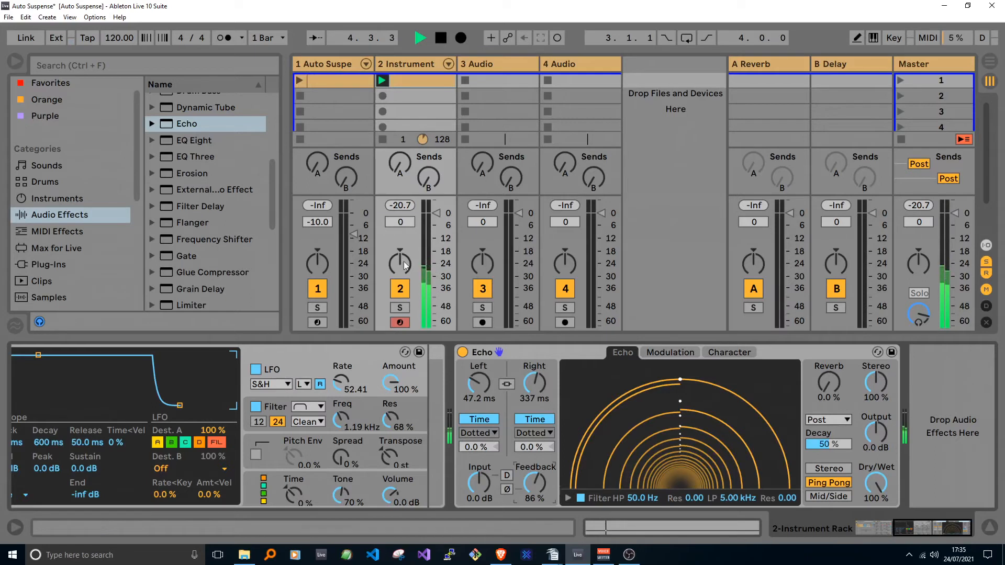
scroll(354, 235, "down", 1)
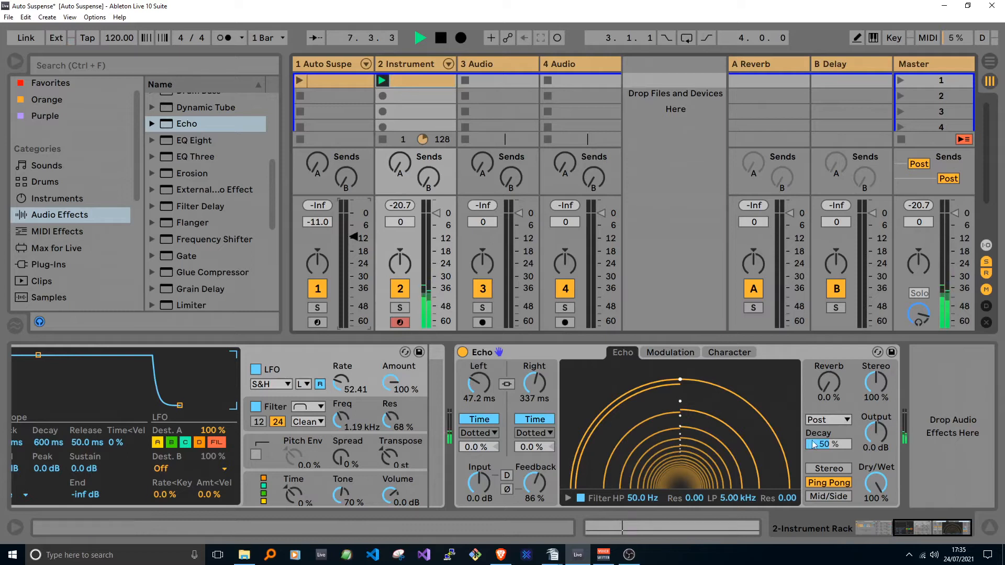
key("space")
Add an Auto Pan after Echo and set its amount to 83.3% and its rate to 0.07 Hz
scroll(171, 192, "up", 6)
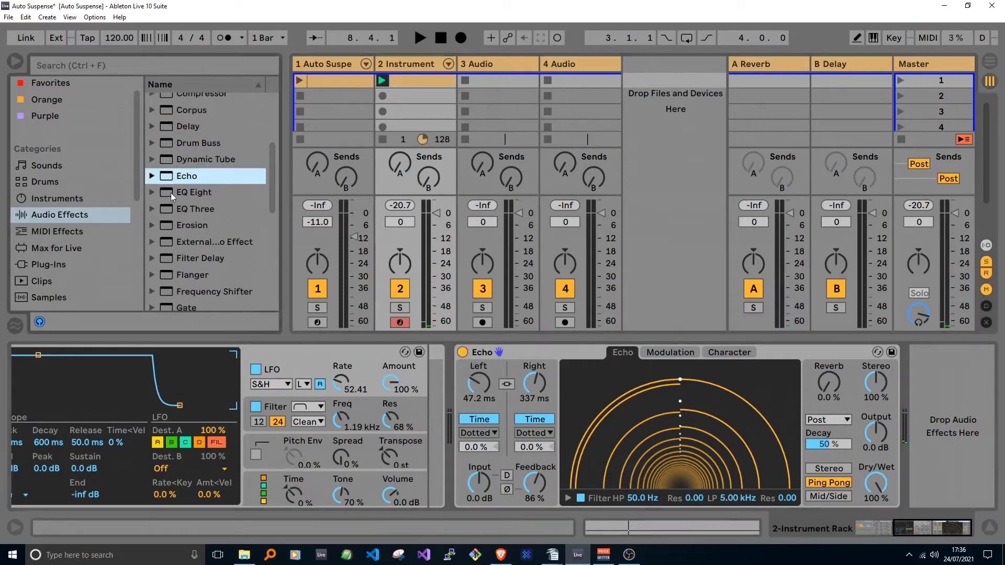
left_click_drag(188, 149, 922, 365)
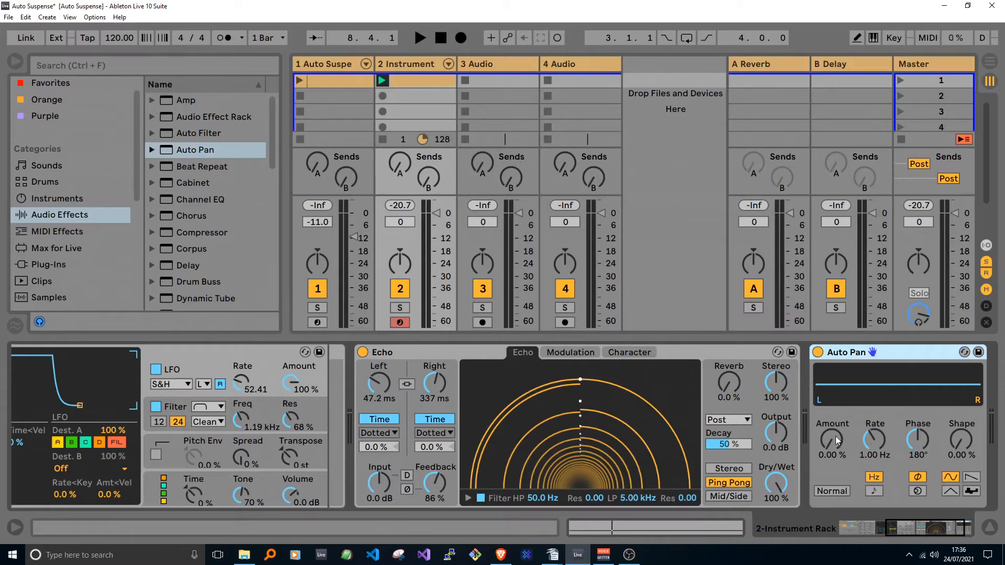
left_click_drag(833, 434, 833, 392)
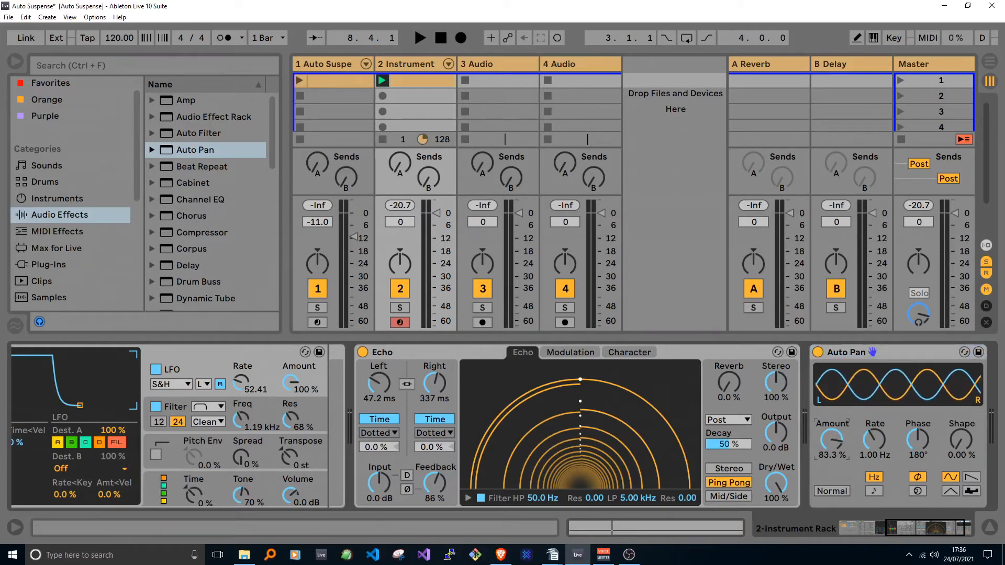
left_click_drag(873, 438, 874, 457)
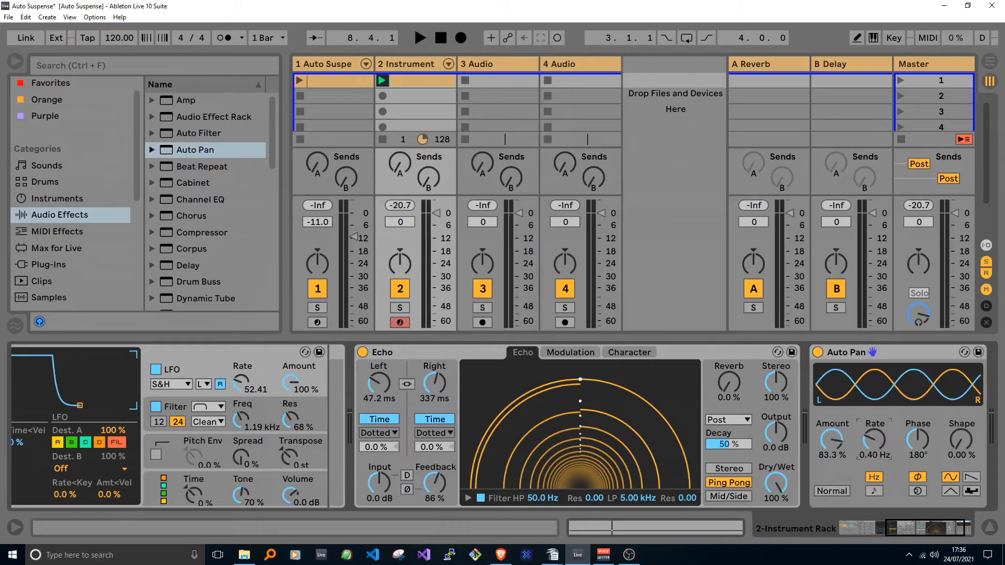
type(".07")
key("Return")
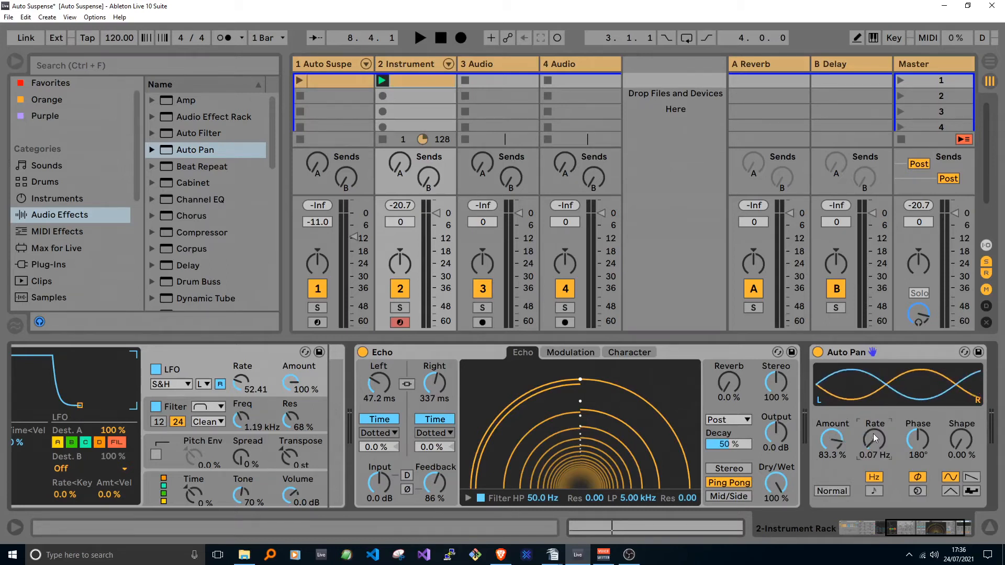
Set Auto Pan's shape to 49.2% and, with the clip playing, its amount to 76.2%
left_click_drag(956, 438, 955, 414)
key("space")
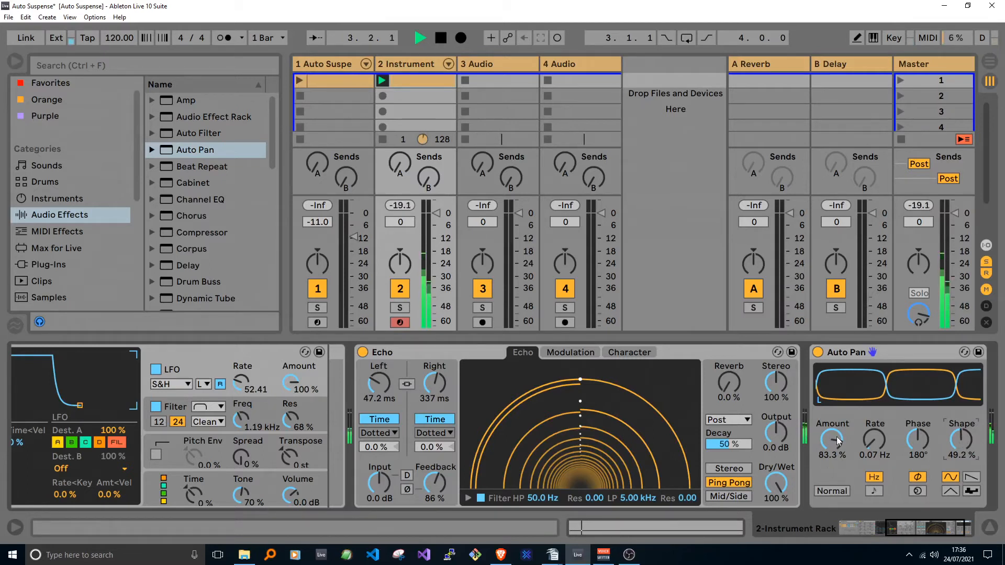
left_click_drag(831, 442, 831, 447)
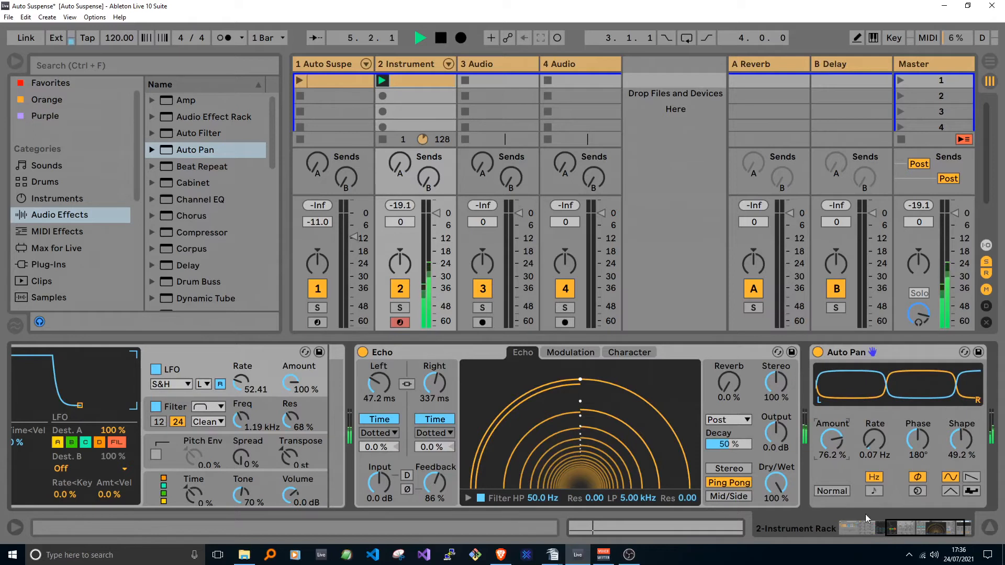
In the Tones Operator, set oscillator B's coarse tuning to 0.5 and the filter frequency to 1.45 kHz, ending with playback stopped
left_click_drag(903, 529, 857, 523)
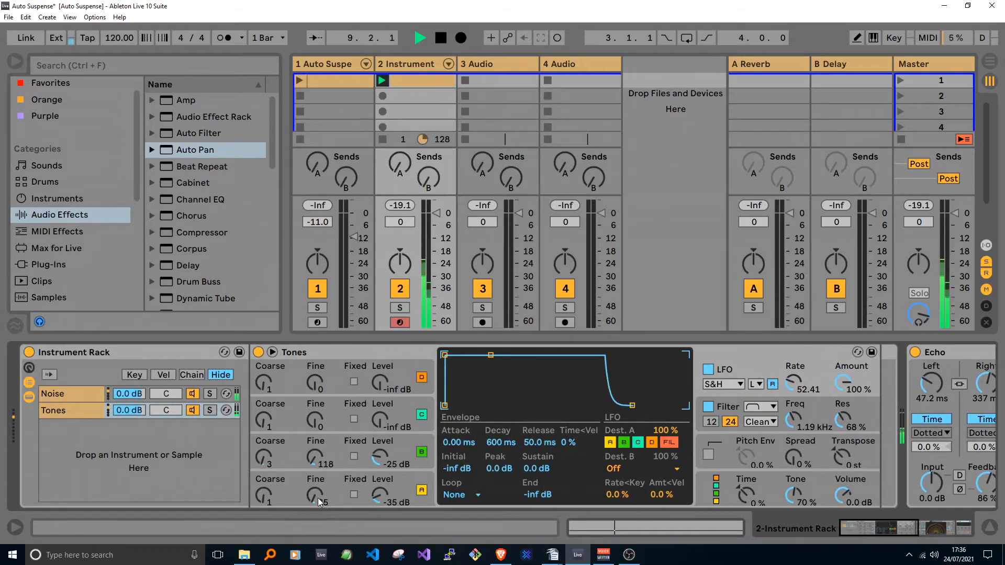
left_click_drag(268, 462, 269, 467)
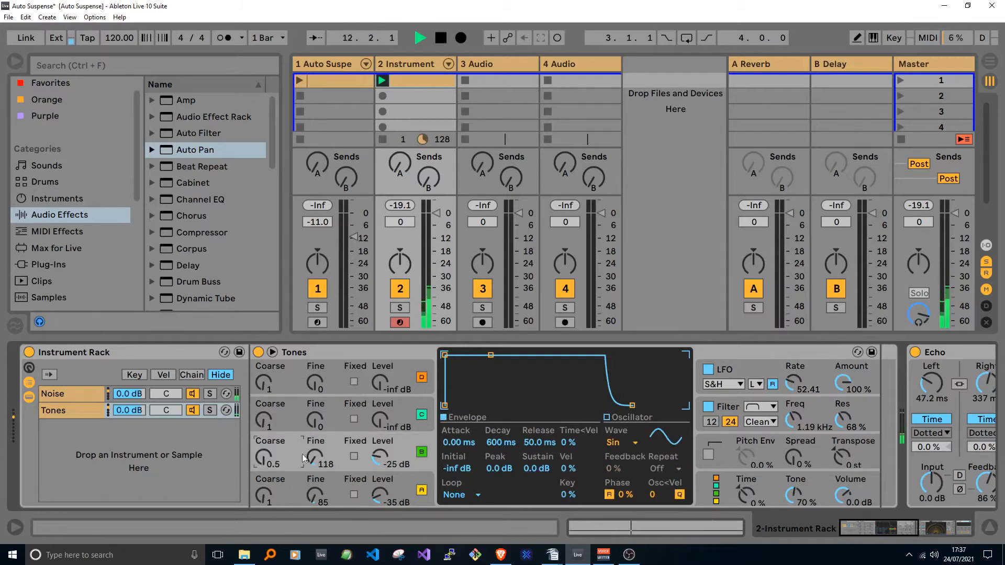
left_click(798, 421)
left_click_drag(794, 420, 793, 417)
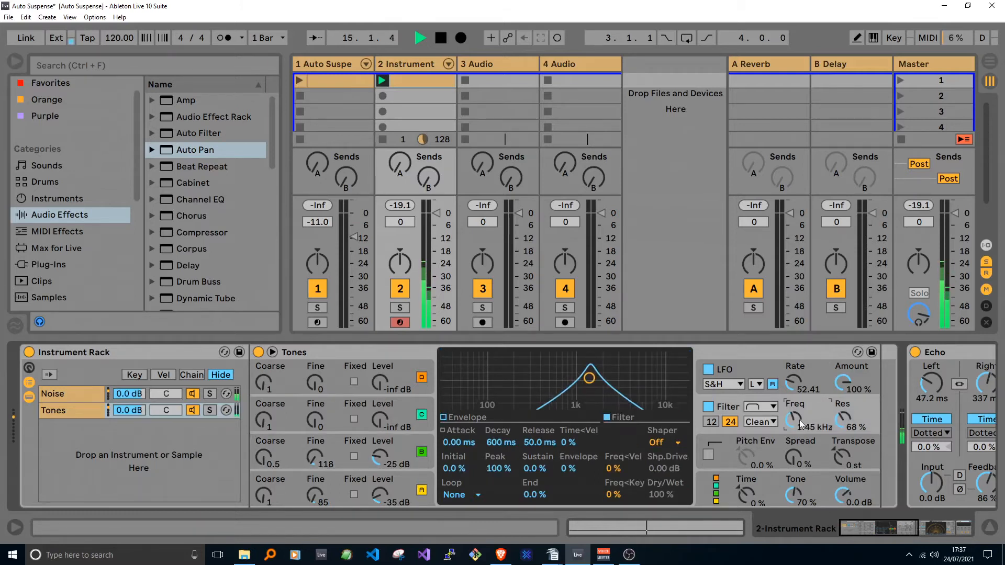
left_click(645, 244)
key("space")
Insert a Reverb audio effect between Echo and Auto Pan
left_click_drag(911, 526, 959, 526)
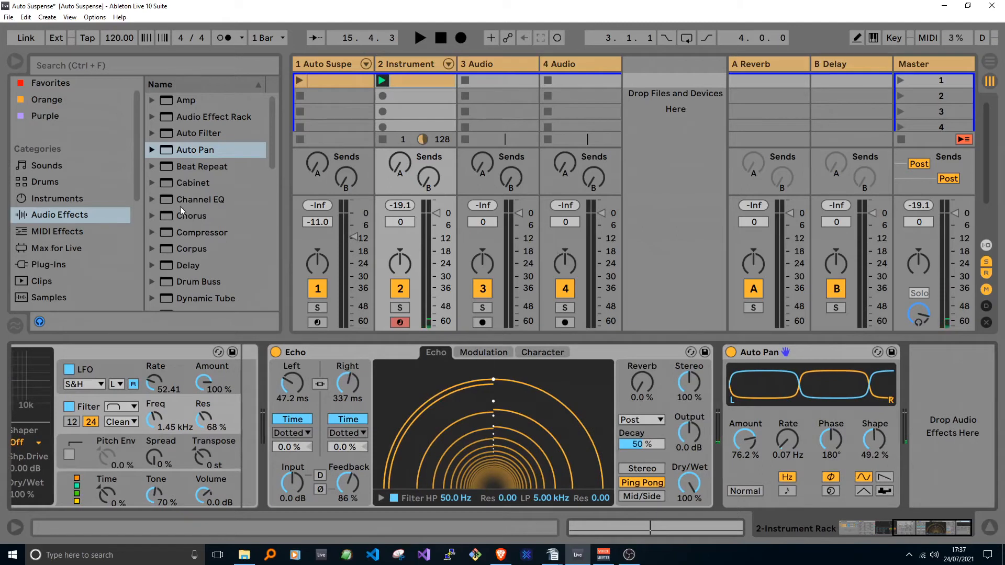
scroll(183, 208, "down", 8)
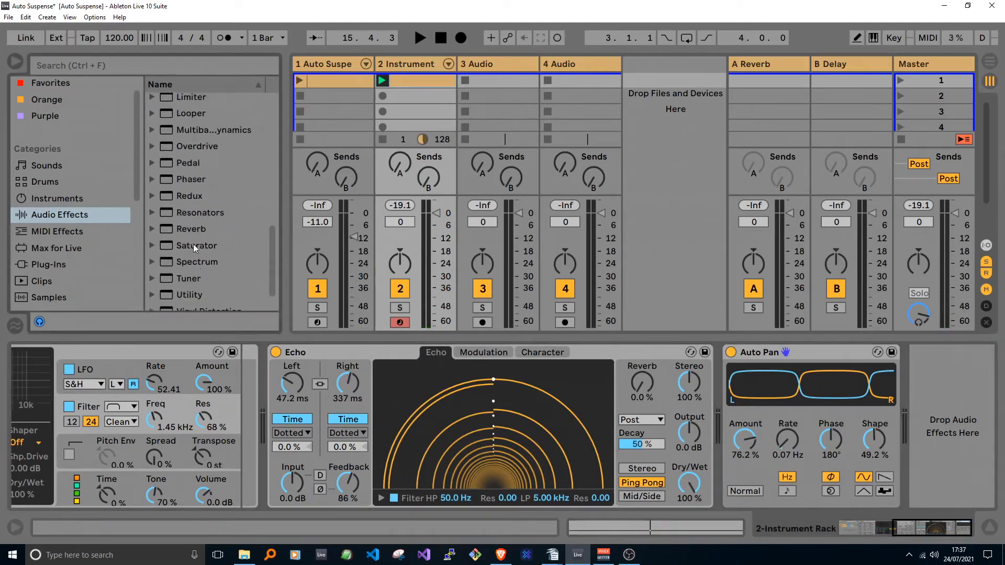
left_click_drag(196, 228, 724, 366)
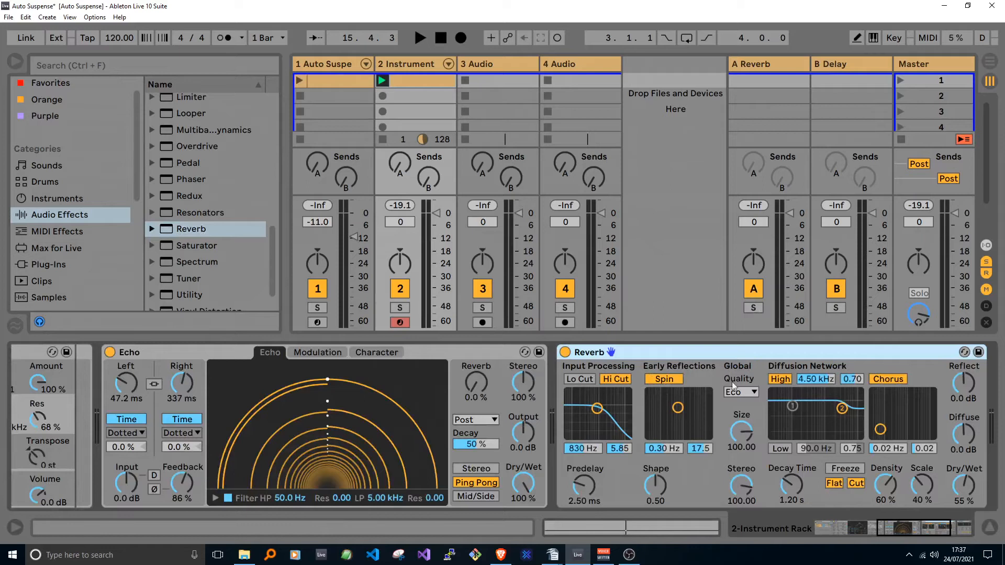
Set the Reverb's size to 4.75, decay time to 9.81 s, Dry/Wet to 72% and quality to High
left_click_drag(745, 430, 791, 455)
left_click_drag(963, 486, 963, 477)
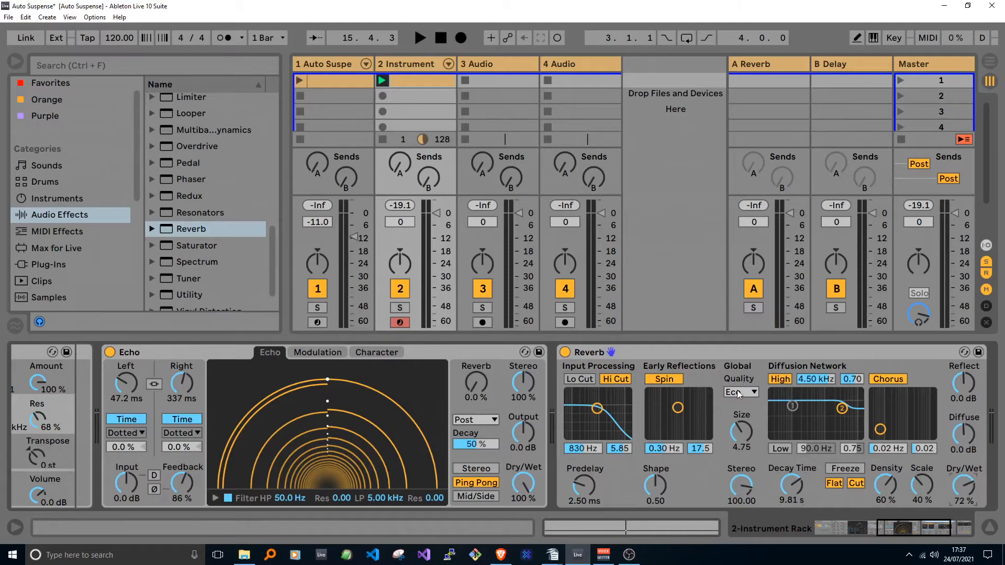
left_click(737, 395)
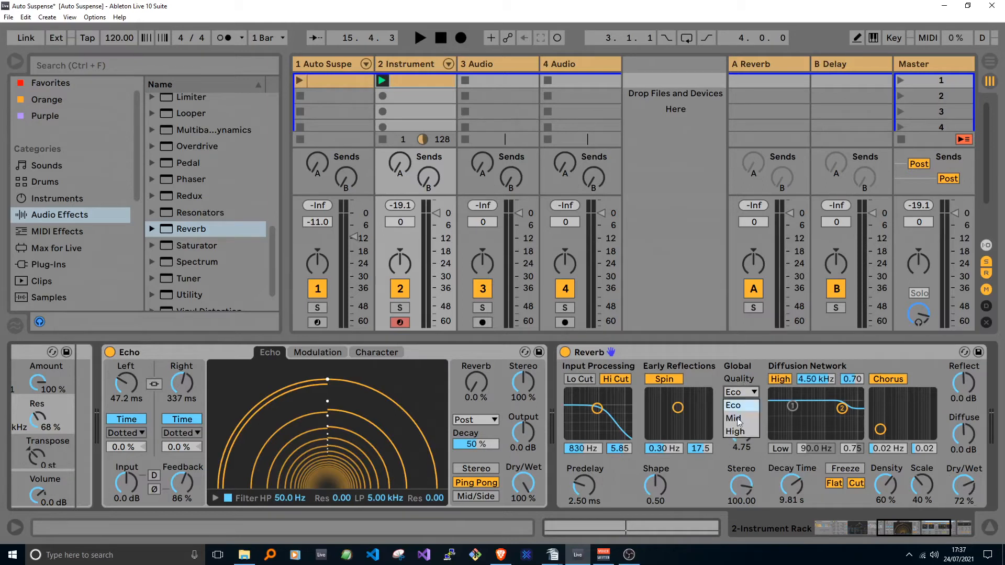
left_click(736, 434)
Play the clip and compare the sound with Echo bypassed and active
key("space")
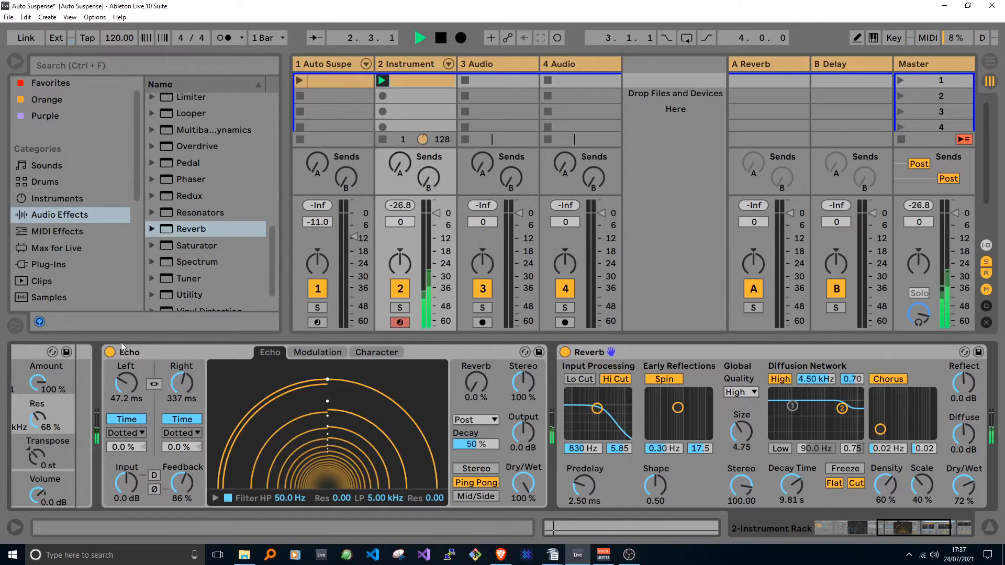
left_click(111, 352)
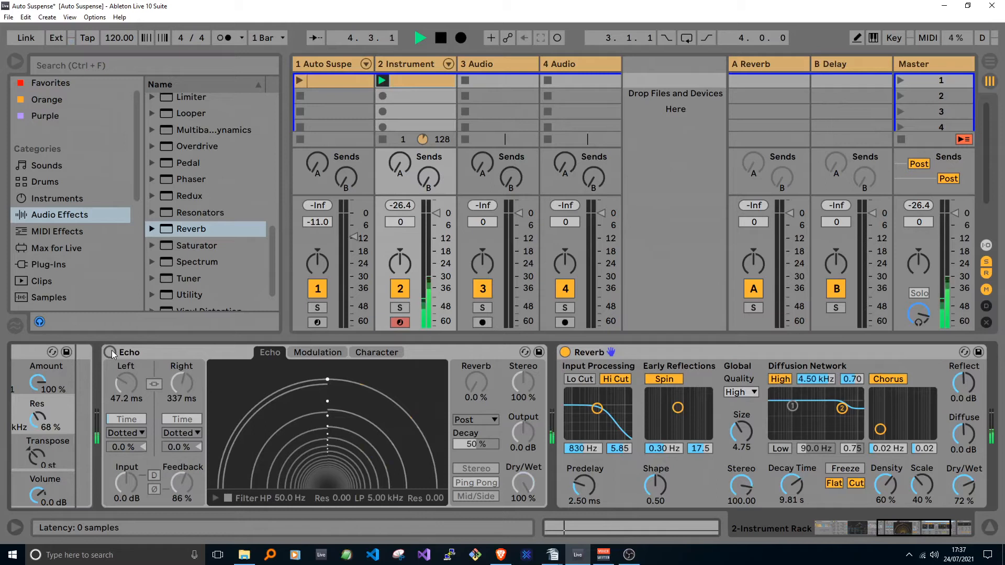
left_click(111, 351)
Set Echo's delays to 43.2 ms left and 250 ms right, and the Reverb's size to 17.07
mouse_move(182, 383)
left_mouse_down()
mouse_move(182, 419)
mouse_move(182, 401)
left_mouse_up()
left_click_drag(126, 383, 126, 384)
left_click_drag(182, 401, 182, 405)
left_click_drag(735, 445, 736, 414)
Set oscillator B's coarse tuning in Tones to 4 and the Reverb's size to 7.76
left_click_drag(923, 523, 860, 527)
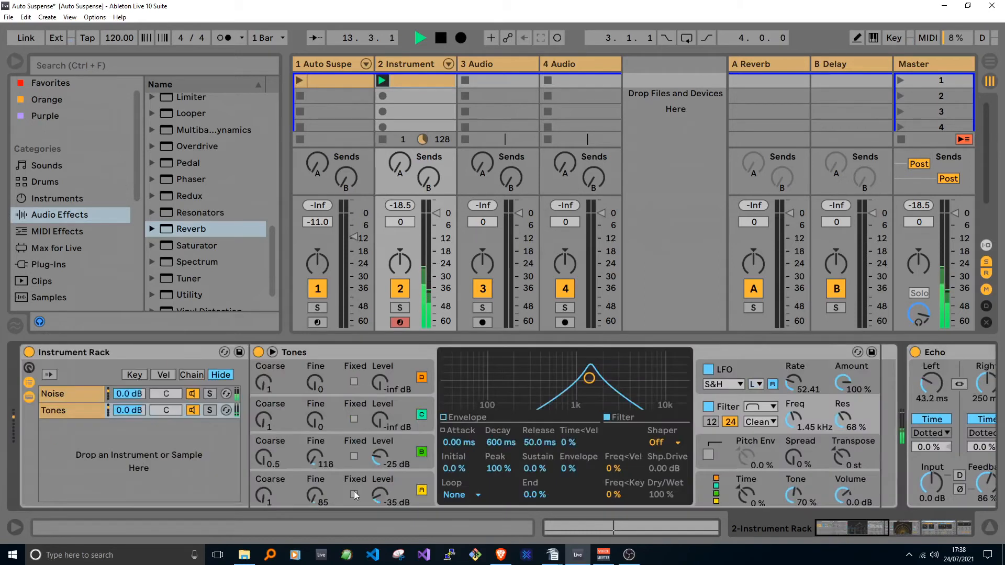
left_click_drag(266, 464, 266, 454)
left_click_drag(818, 519, 915, 536)
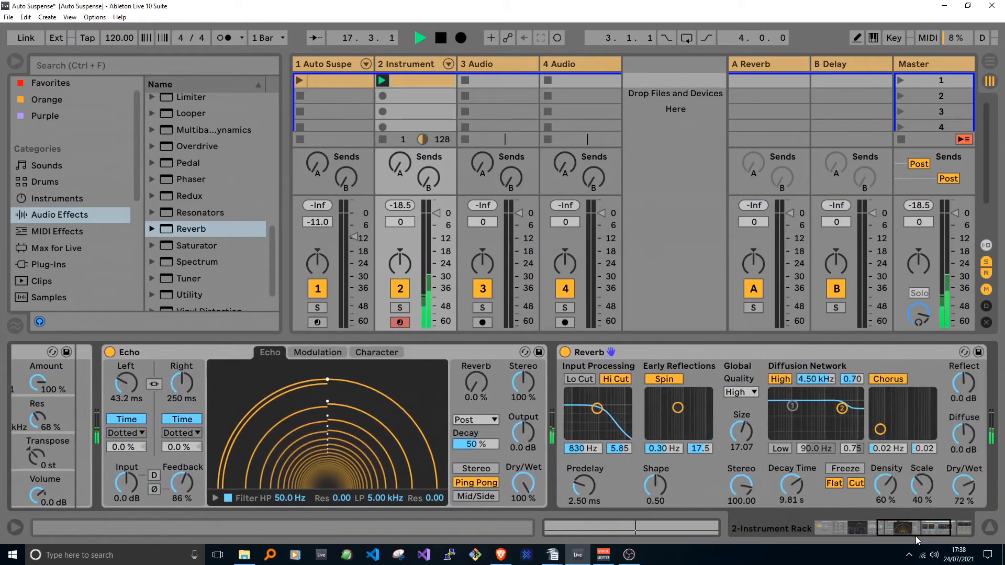
mouse_move(741, 432)
left_mouse_down()
mouse_move(741, 446)
mouse_move(741, 405)
mouse_move(741, 445)
left_mouse_up()
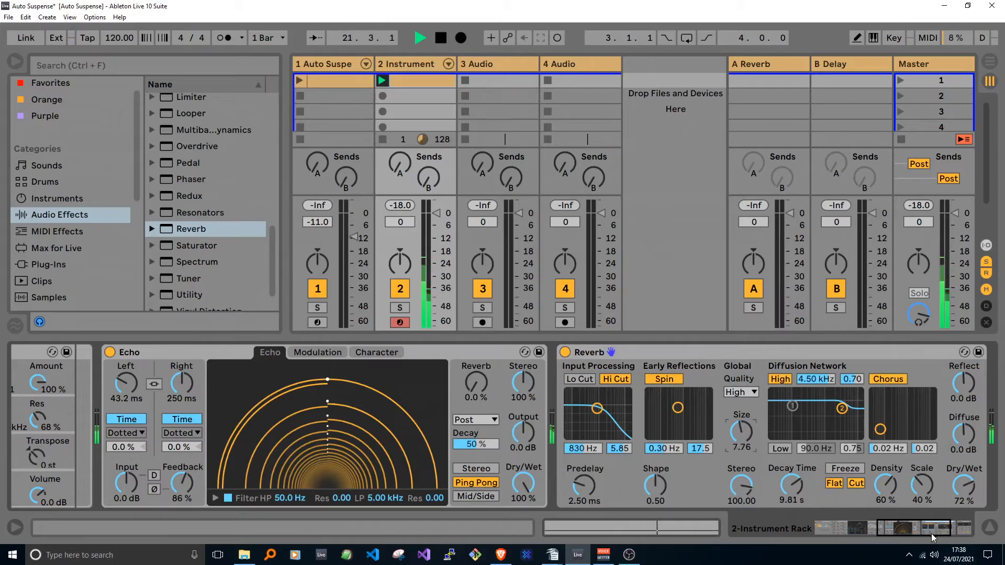
Stop playback and insert a Compressor between Reverb and Auto Pan
left_click_drag(930, 532, 894, 529)
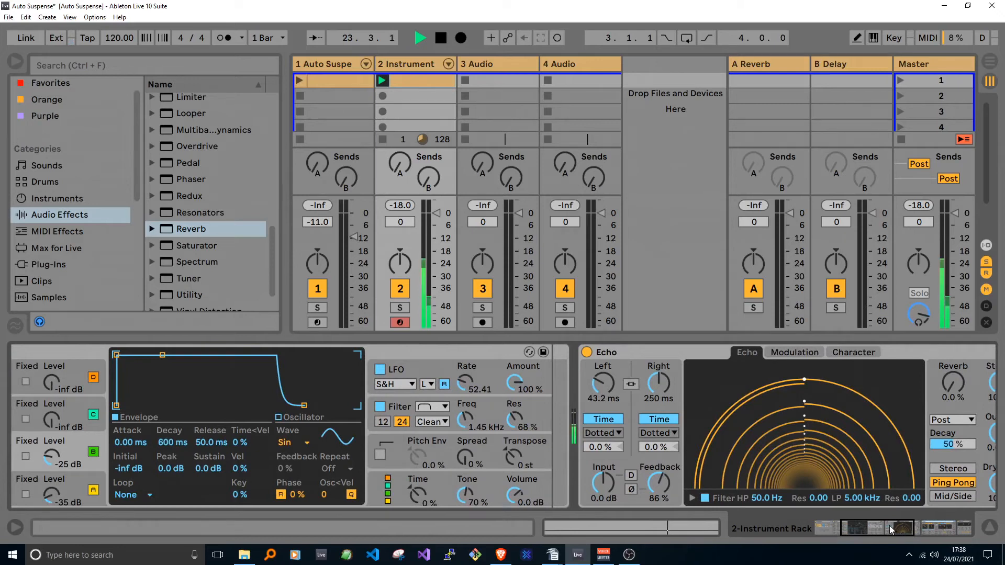
left_click_drag(888, 525, 946, 527)
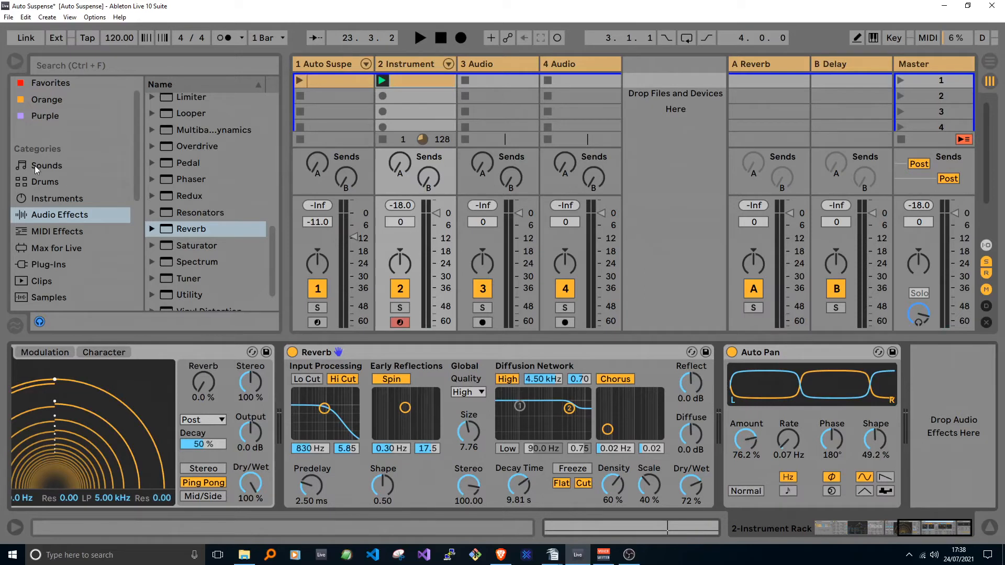
scroll(193, 202, "up", 10)
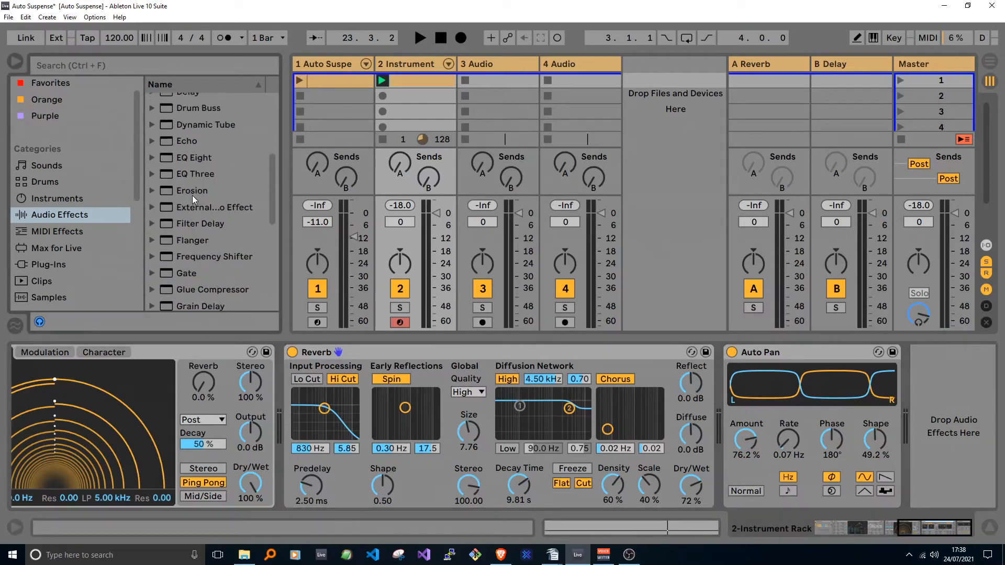
left_click(187, 216)
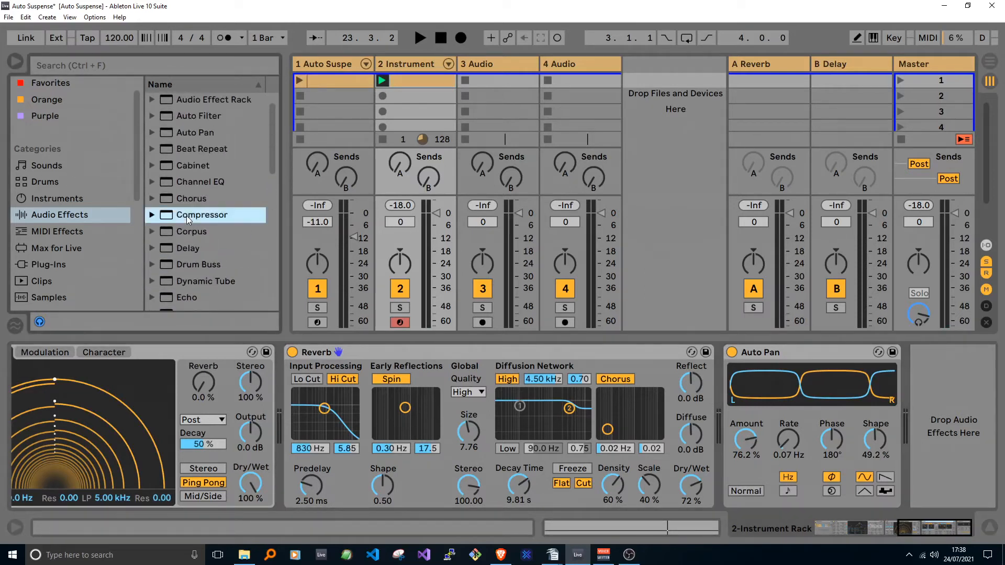
left_click_drag(496, 296, 714, 371)
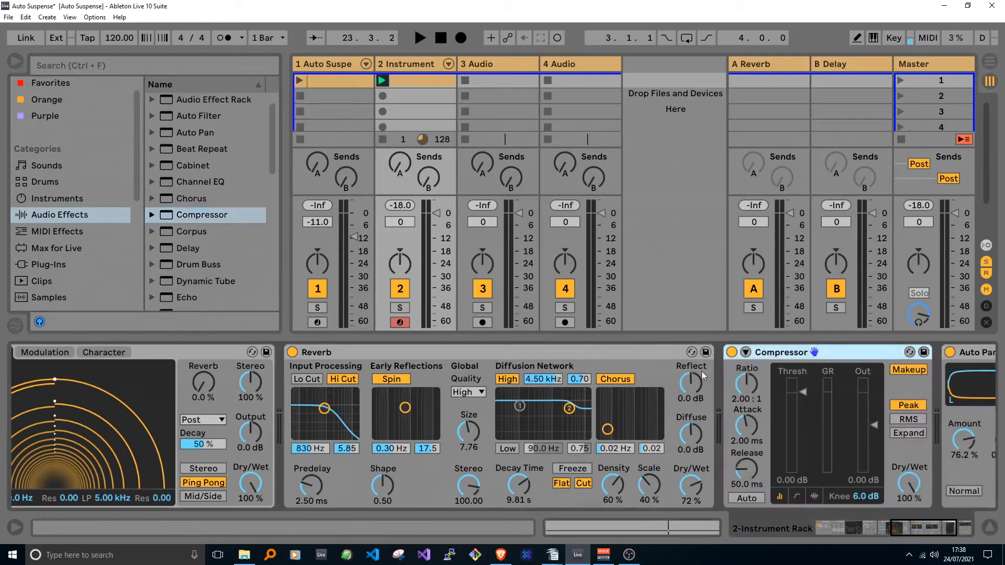
Set the Compressor to a 10:1 ratio, -50 dB threshold and 16.8 dB output gain, with Makeup switched off
left_click(750, 387)
type("10")
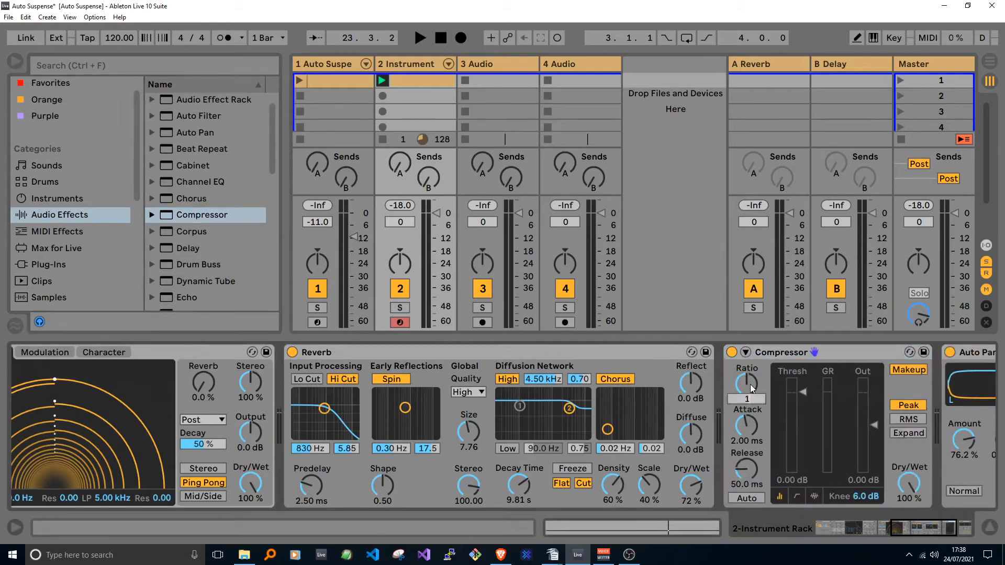
key("Return")
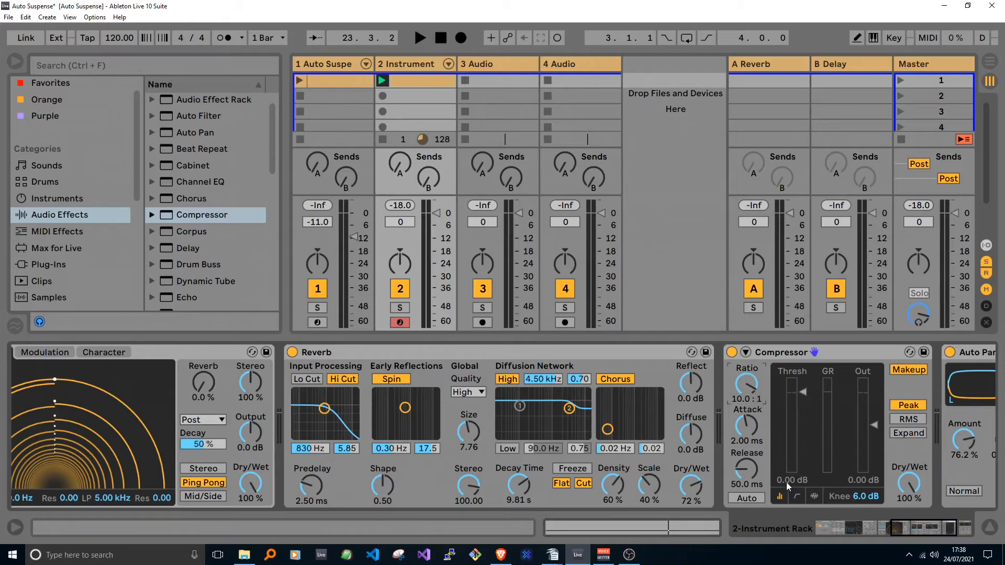
type("5")
left_click(894, 372)
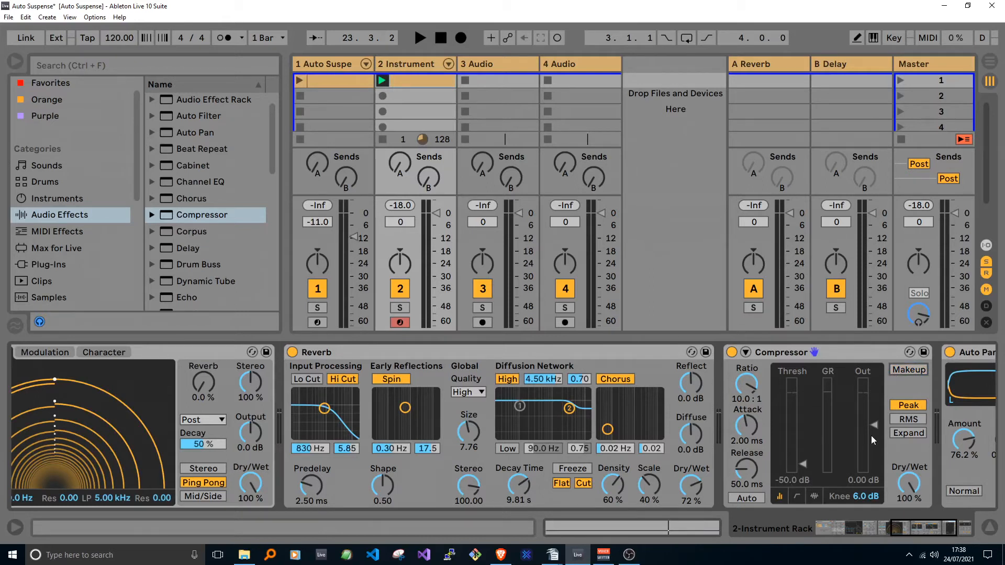
left_click_drag(872, 435, 871, 413)
Insert a Limiter between the Compressor and Auto Pan and start playback
scroll(197, 226, "down", 8)
left_click_drag(187, 223, 907, 386)
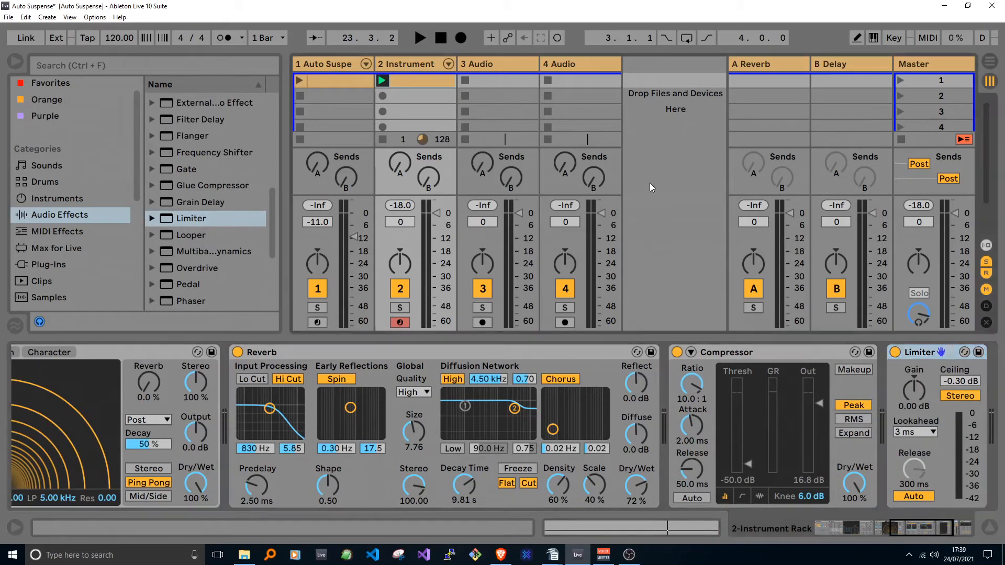
key("space")
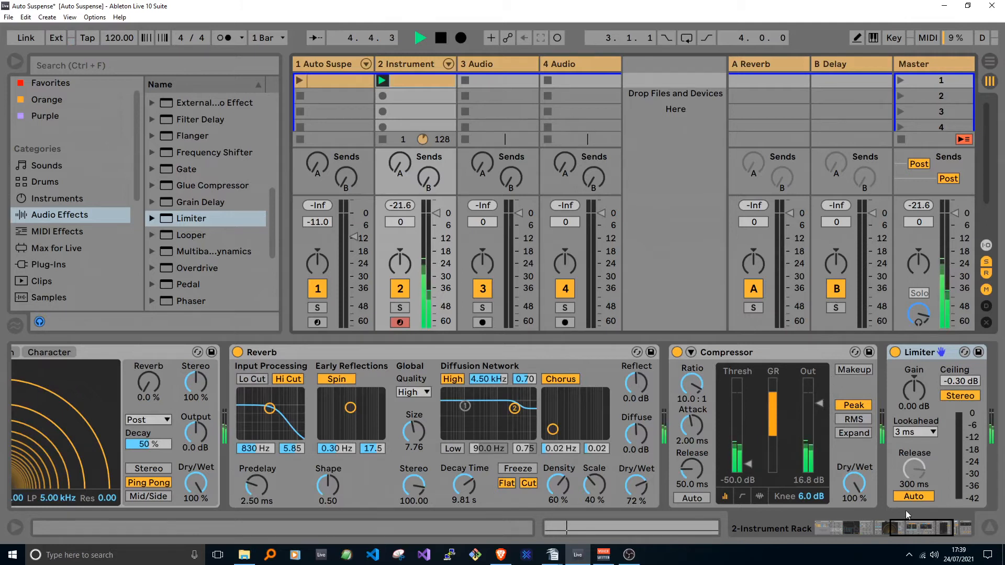
Set oscillator B's fine tuning in the Tones Operator to 428 while the clip plays
left_click_drag(909, 523, 912, 523)
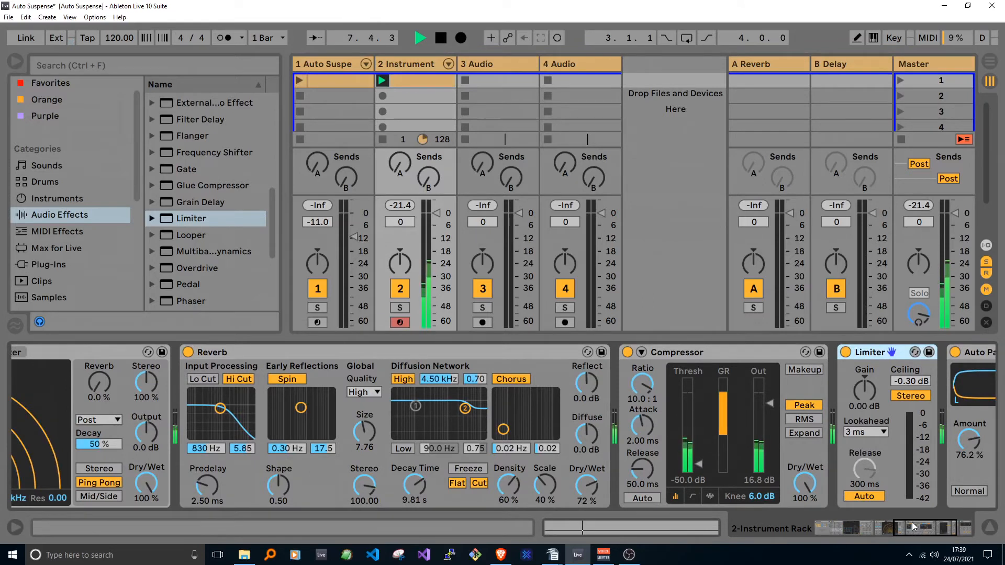
left_click_drag(912, 522, 841, 520)
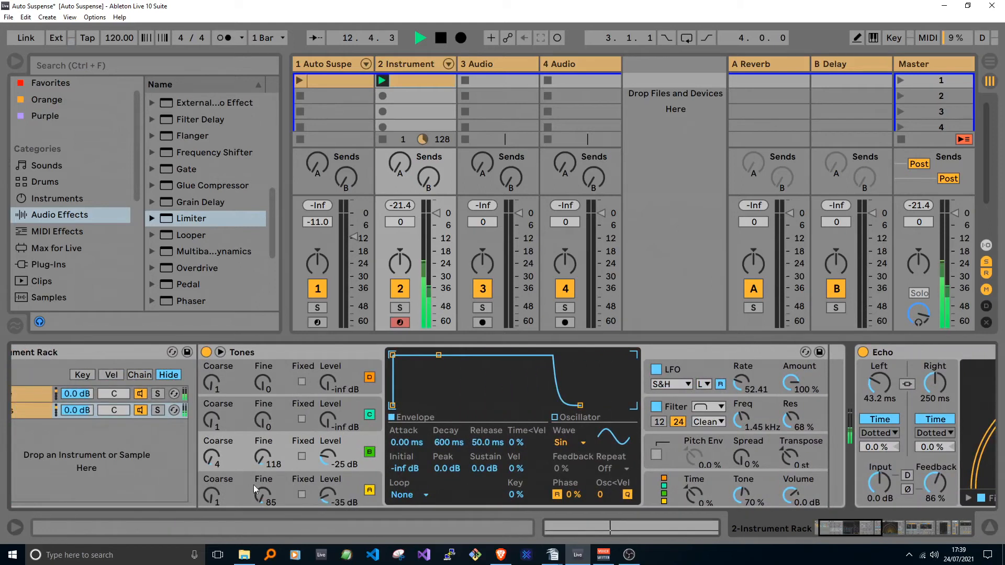
left_click_drag(262, 457, 263, 419)
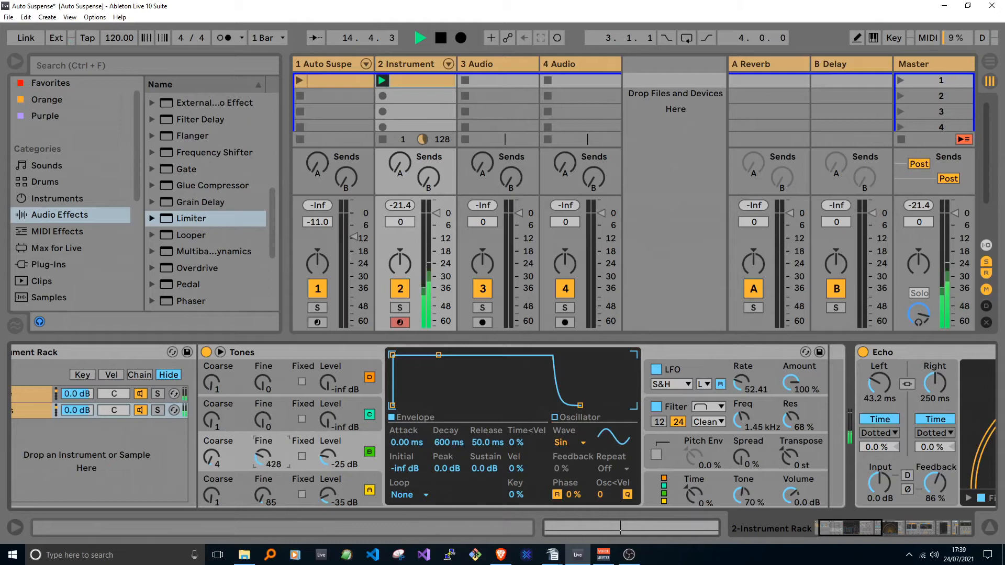
Set Tones oscillator A to coarse 1 and fine 205, and oscillator B to coarse 3 with a level of -33 dB
left_click_drag(262, 494, 209, 499)
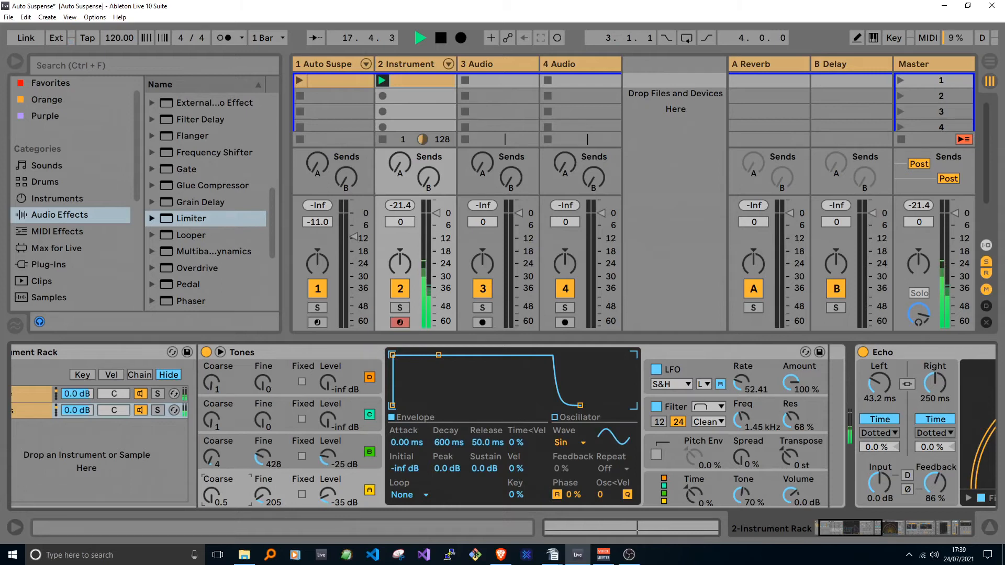
left_click(211, 456)
left_click_drag(211, 456, 211, 460)
left_click_drag(212, 495, 212, 487)
left_click_drag(212, 494, 211, 501)
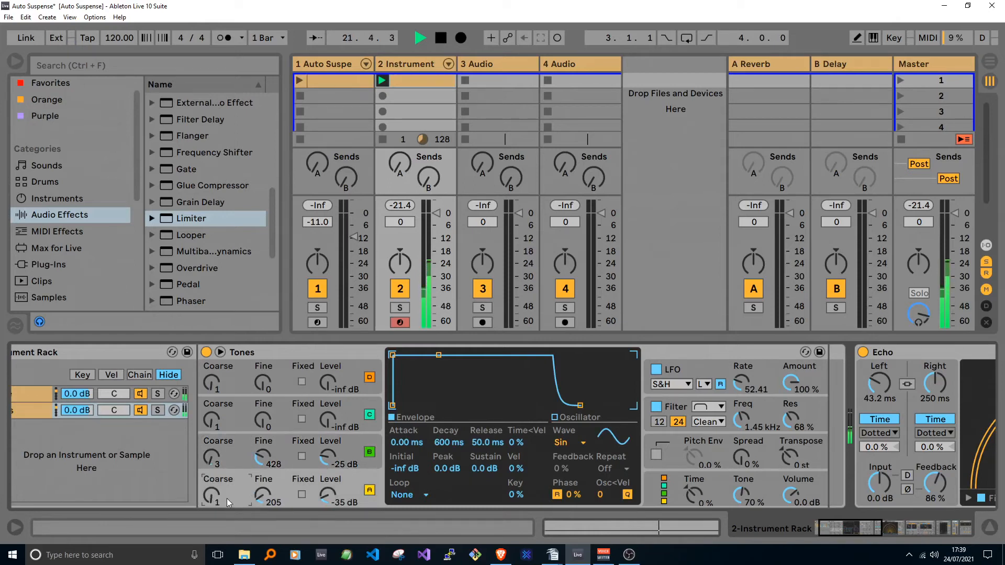
left_click_drag(326, 458, 327, 465)
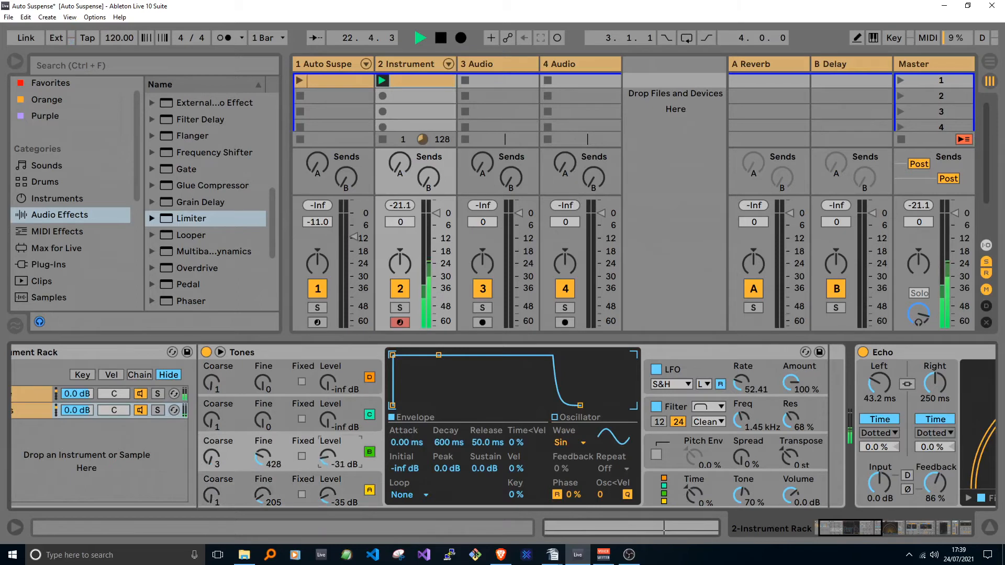
Try a square waveform on the Tones LFO with a rate of 47.37
mouse_move(741, 419)
left_mouse_down()
mouse_move(741, 409)
mouse_move(741, 419)
left_mouse_up()
left_click_drag(741, 382, 741, 389)
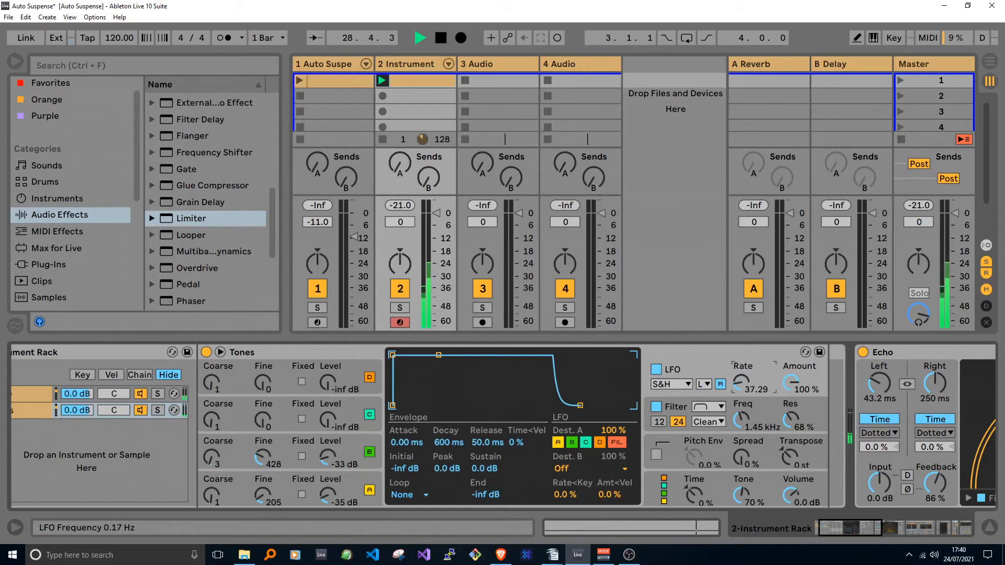
left_click(687, 385)
left_click(664, 409)
mouse_move(731, 386)
left_mouse_down()
mouse_move(731, 368)
mouse_move(731, 393)
left_mouse_up()
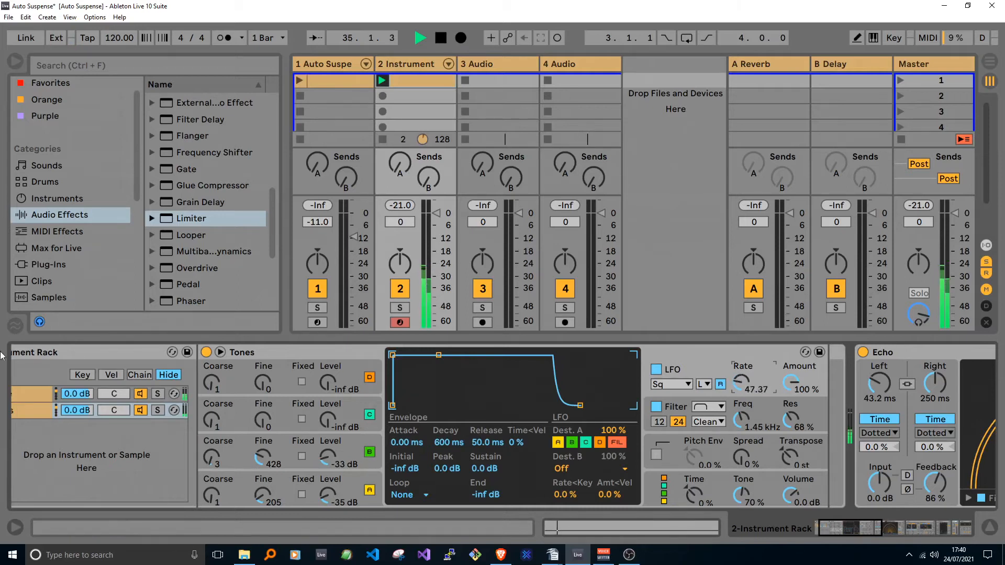
Solo the Tones chain and try oscillator A fine 175, oscillator B coarse 7 and an LFO rate of 68.54
left_click(157, 410)
mouse_move(739, 383)
left_mouse_down()
mouse_move(739, 373)
mouse_move(738, 394)
left_mouse_up()
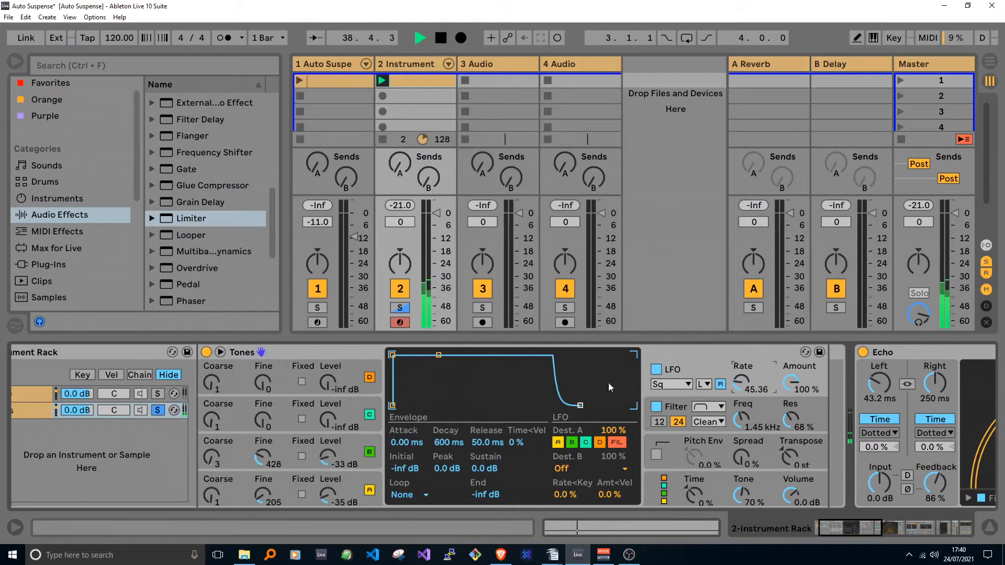
left_click_drag(265, 495, 265, 497)
left_click(212, 457)
left_click_drag(213, 456, 212, 451)
left_click_drag(747, 384, 746, 363)
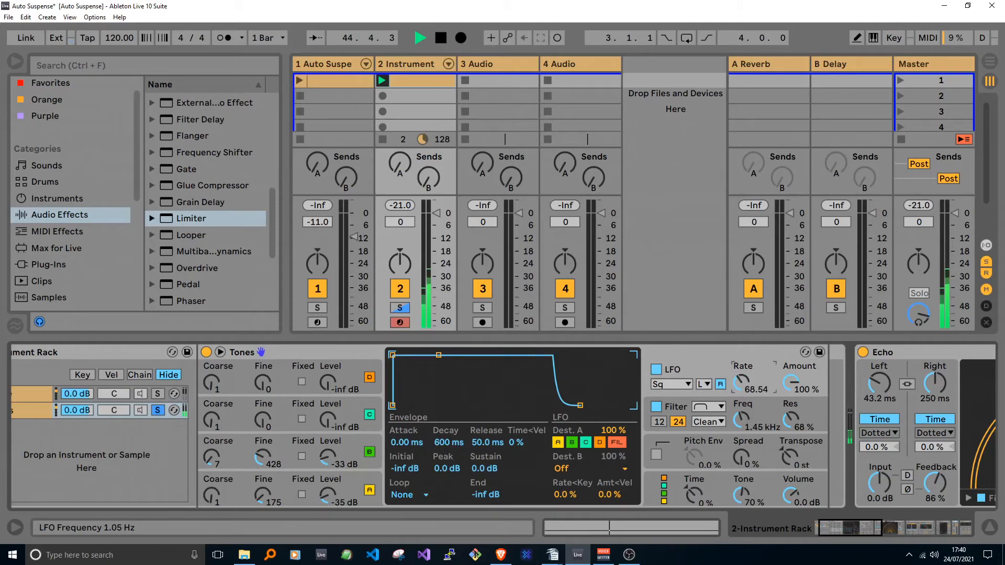
Try a 3.62 kHz filter frequency and the High LFO range at rate 74.59 in the Tones Operator
left_click_drag(741, 420, 749, 391)
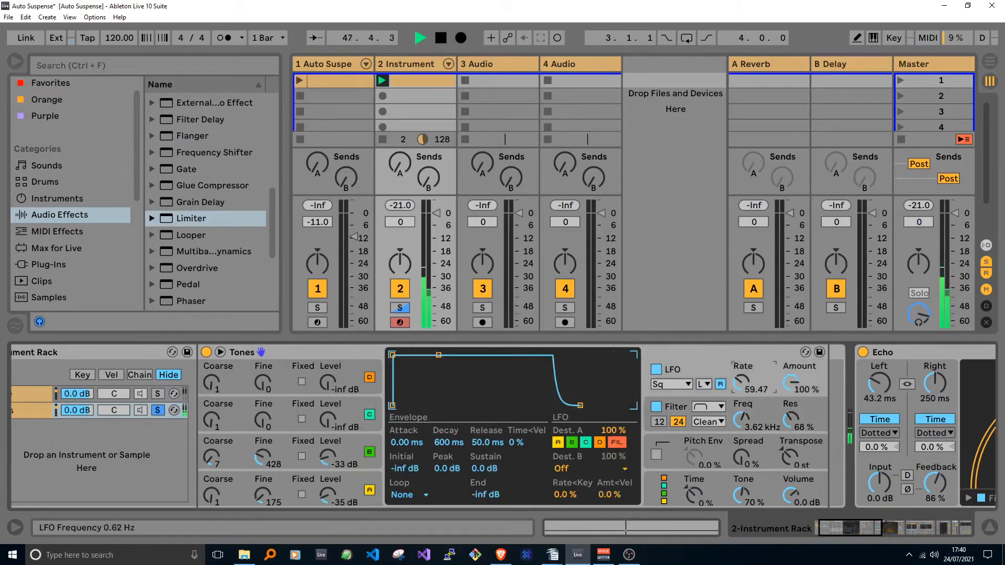
left_click_drag(750, 392, 740, 346)
left_click(704, 384)
left_click(706, 411)
left_click_drag(742, 383, 743, 408)
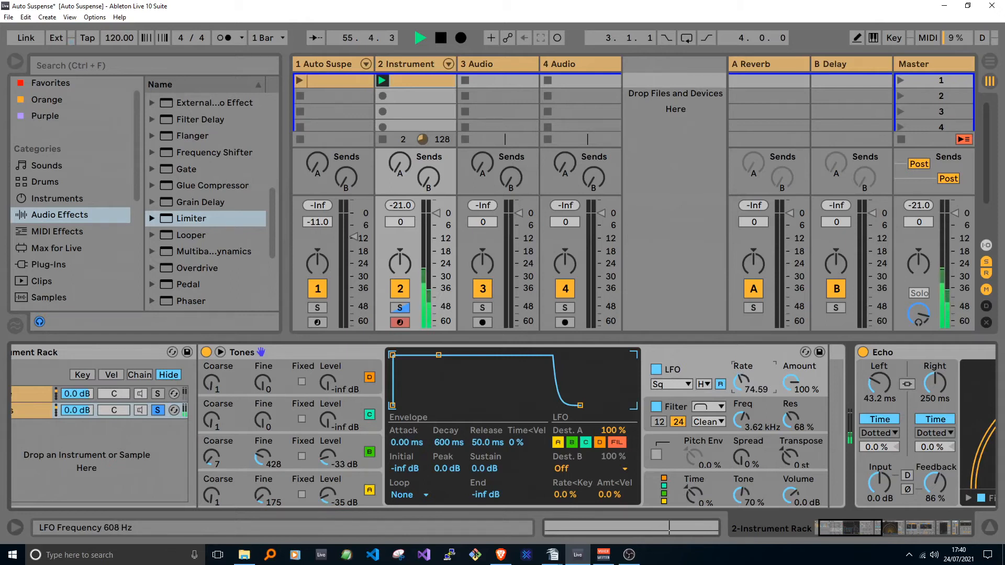
Set the Tones filter to 1.58 kHz with 81% resonance, oscillator A fine to 233, oscillator B fine to 198 and LFO rate to 39.31
left_click_drag(743, 398, 789, 413)
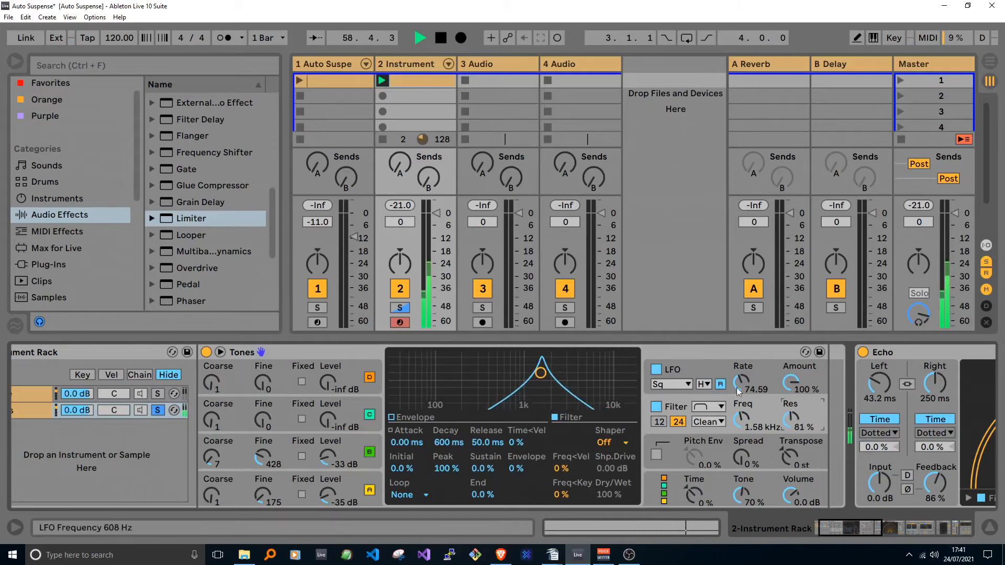
left_click_drag(262, 495, 268, 458)
left_click_drag(741, 382, 741, 406)
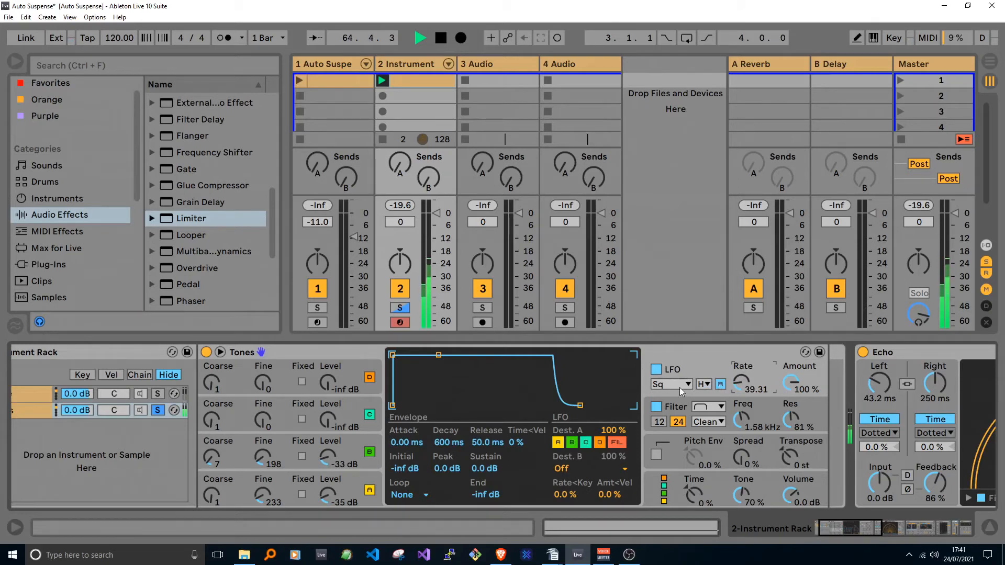
left_click(611, 444)
left_click(611, 444)
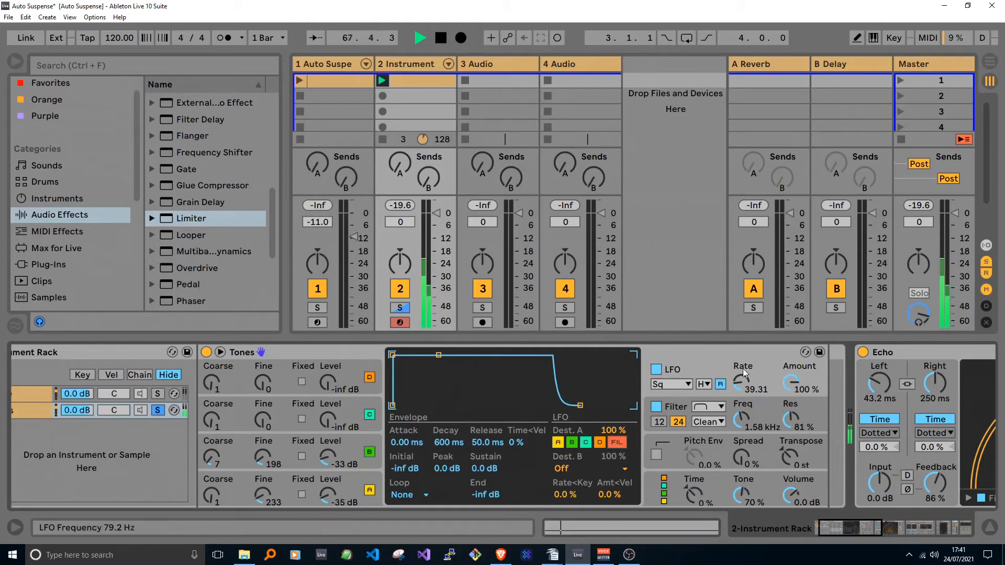
Try the Tones LFO in the Low range, followed by Sync with a rate of 1/4
left_click(705, 384)
left_click(706, 398)
left_click_drag(740, 383, 740, 404)
left_click(708, 384)
left_click(707, 425)
left_click_drag(741, 387, 741, 381)
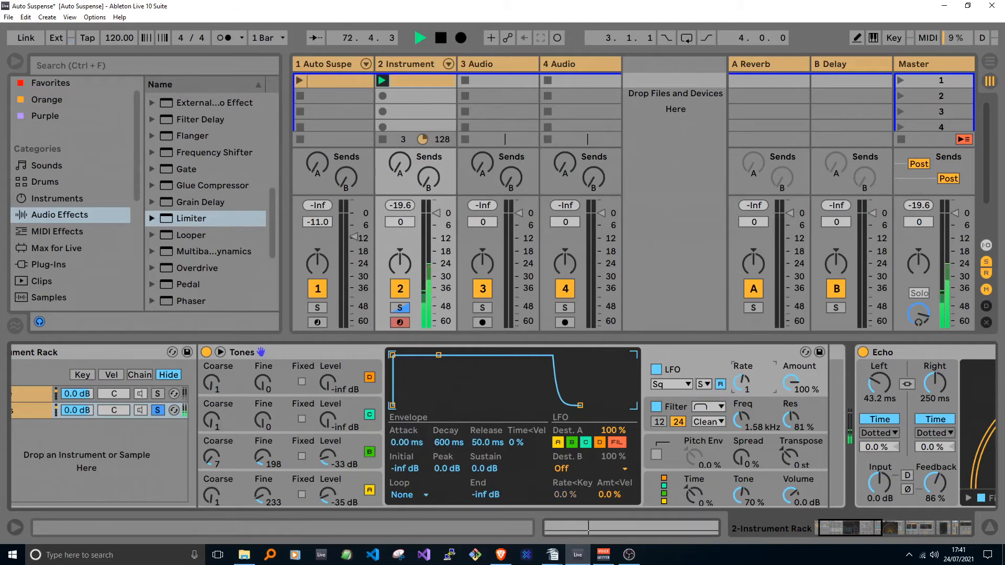
left_click_drag(741, 381, 740, 396)
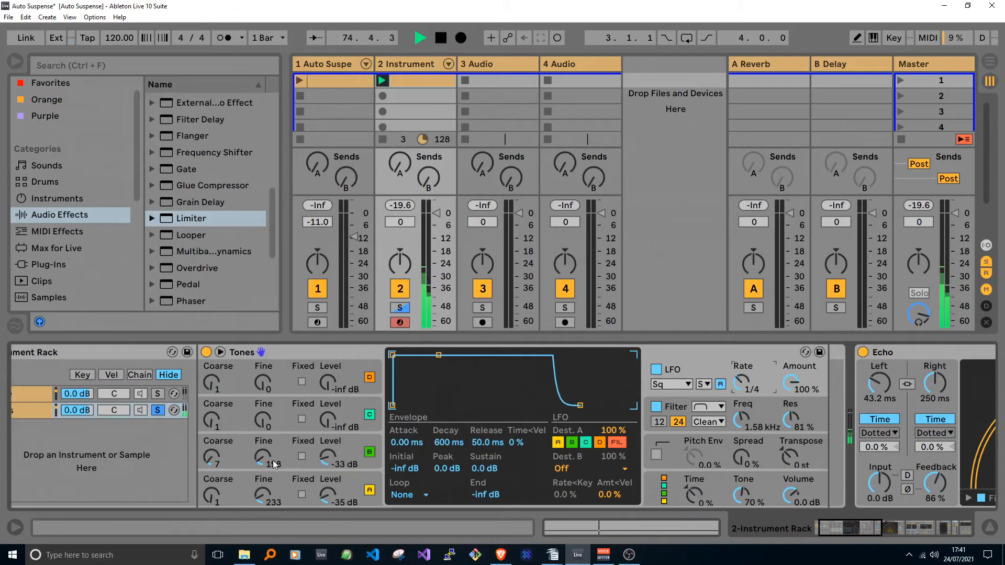
Set Tones oscillator A's fine tuning to 113 and the filter frequency to 365 Hz
left_click_drag(269, 489, 270, 495)
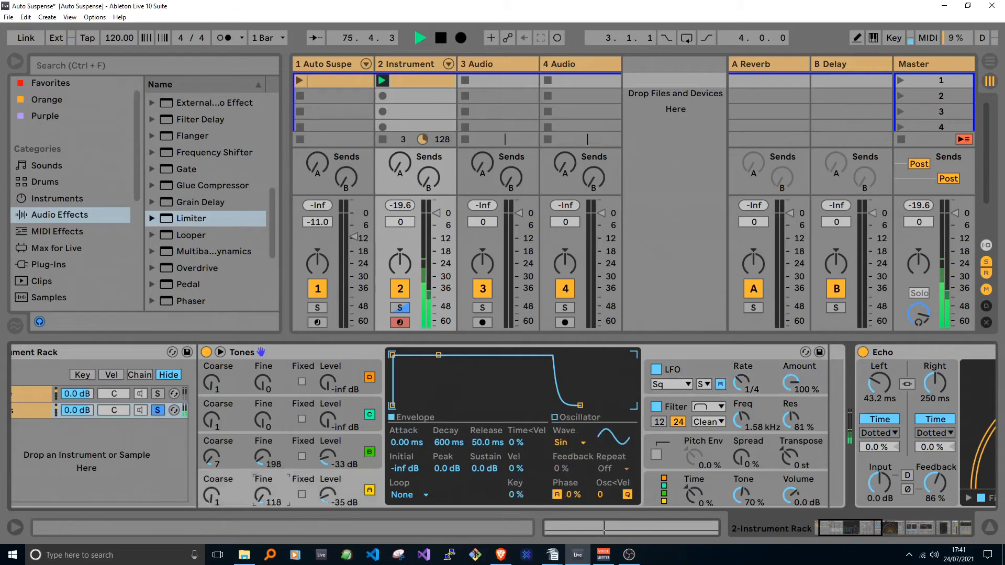
mouse_move(742, 419)
left_mouse_down()
mouse_move(742, 406)
mouse_move(741, 421)
left_mouse_up()
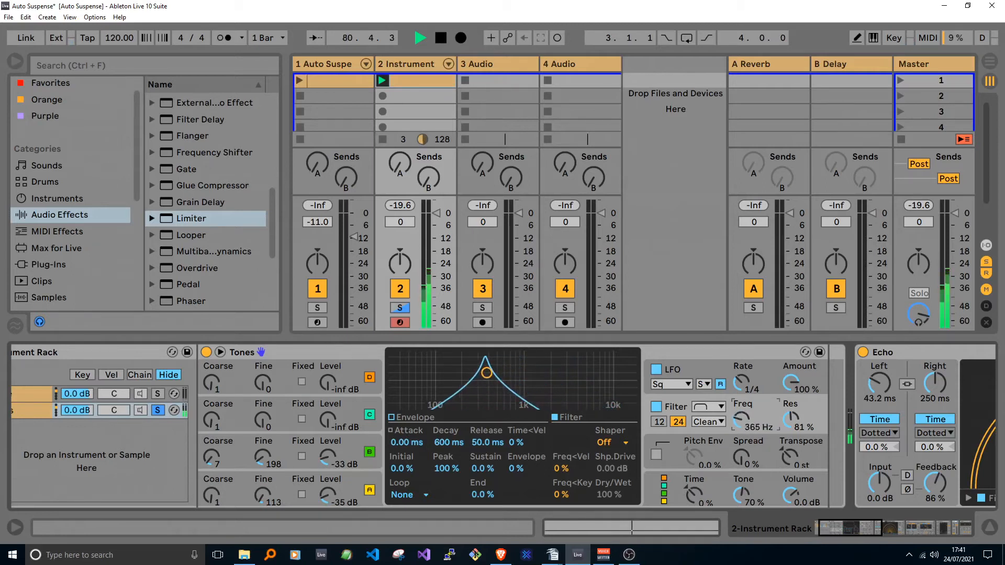
Return the Tones LFO to the Low range at rate 43.34 and set oscillator B's coarse tuning to 6
left_click(705, 385)
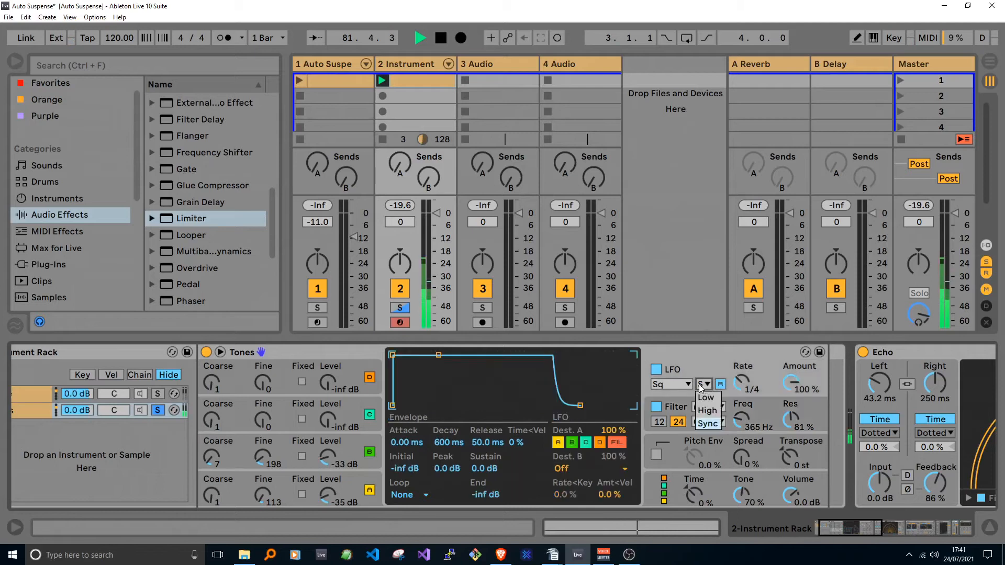
left_click(703, 399)
left_click_drag(739, 382, 739, 368)
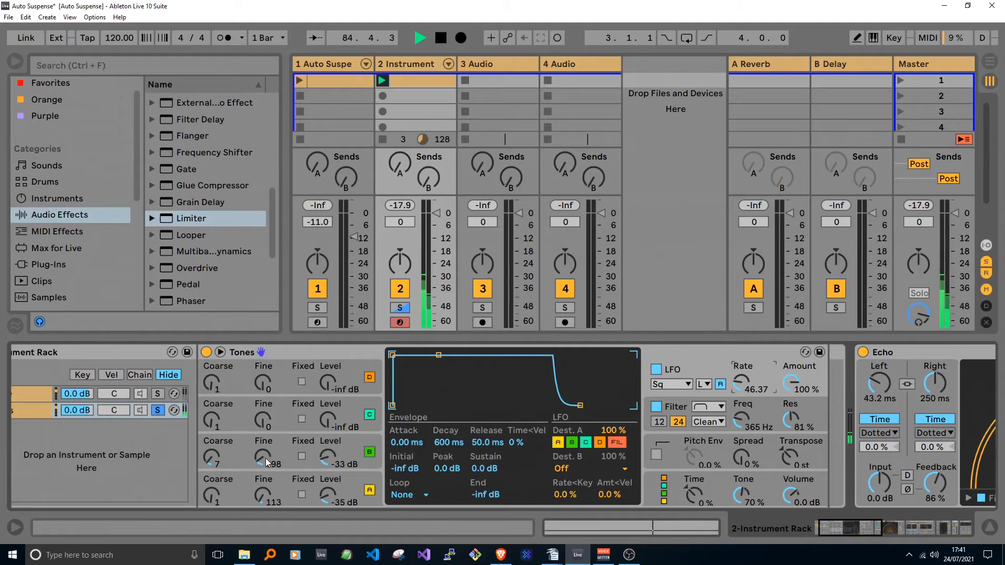
left_click_drag(209, 459, 209, 463)
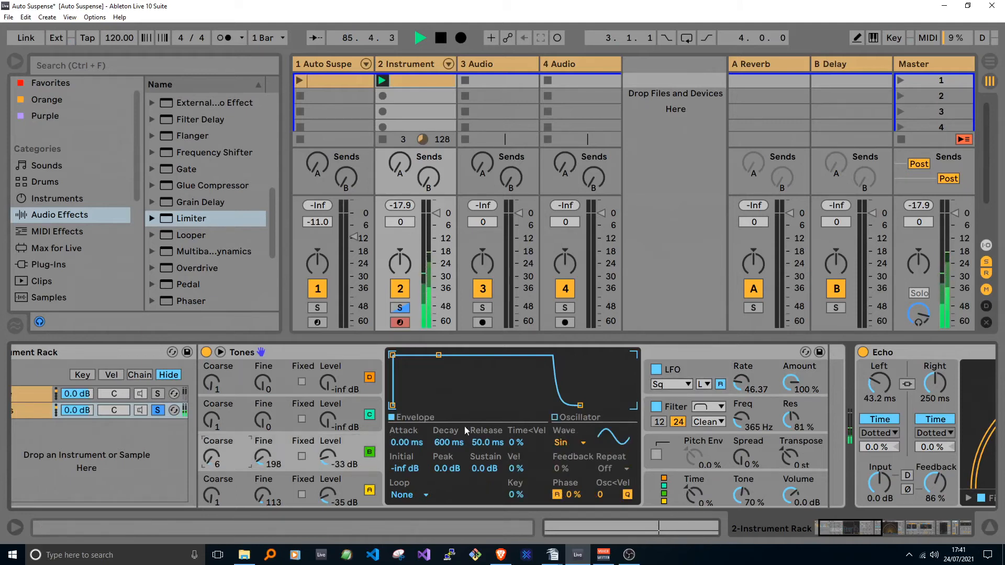
left_click(742, 382)
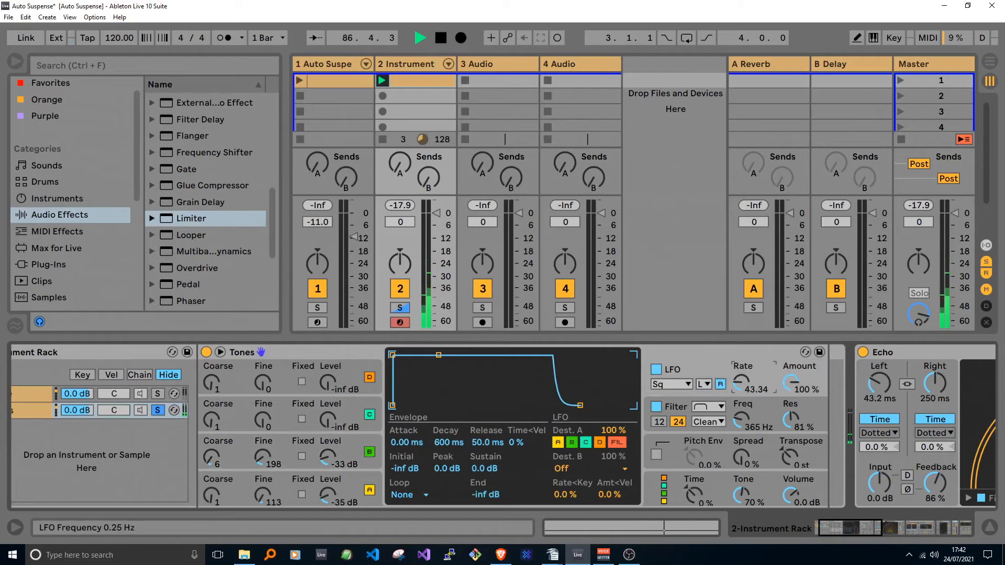
Audition the Sine, SwDown and Noise waveforms on the Tones LFO
left_click(687, 385)
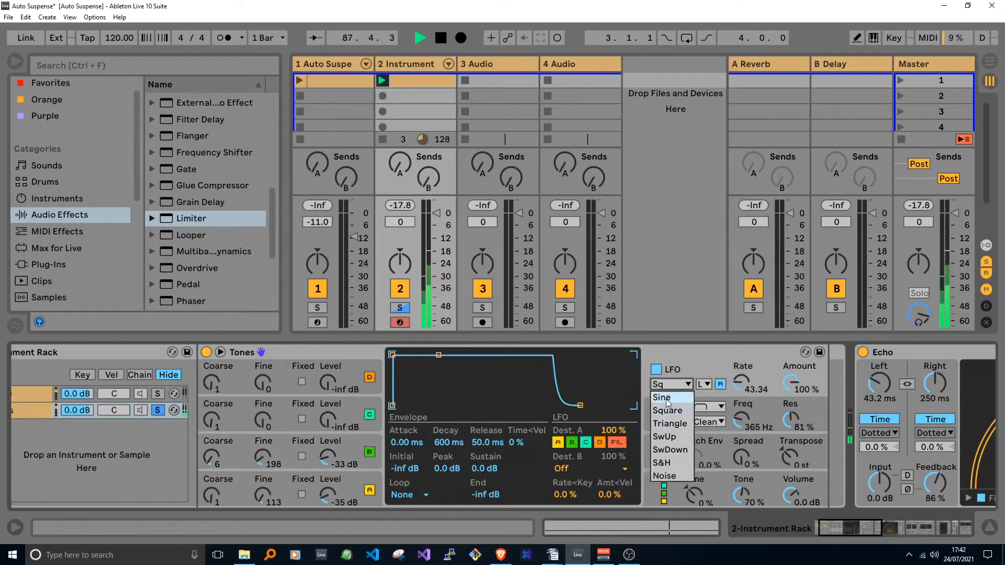
left_click(662, 397)
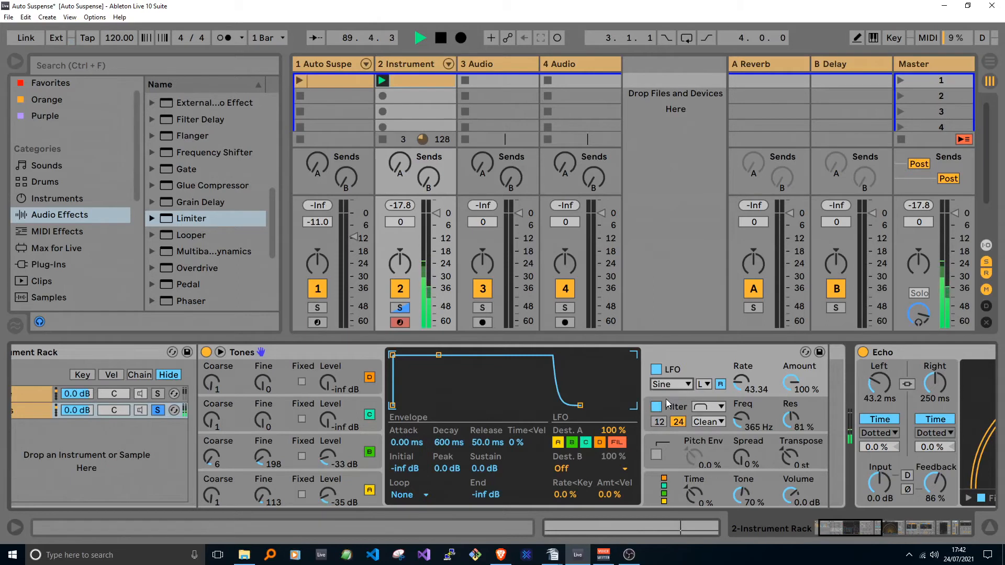
left_click(669, 385)
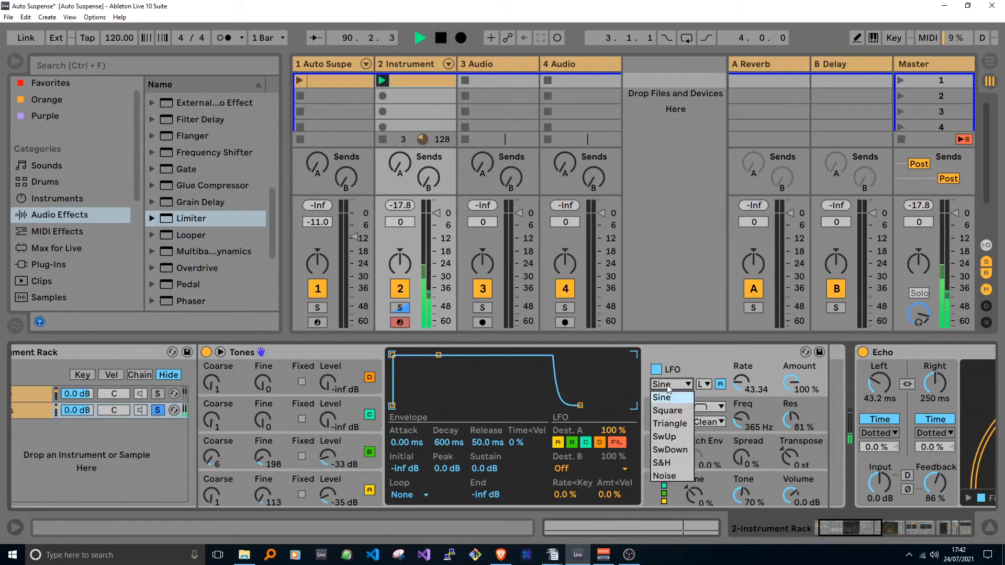
left_click(664, 449)
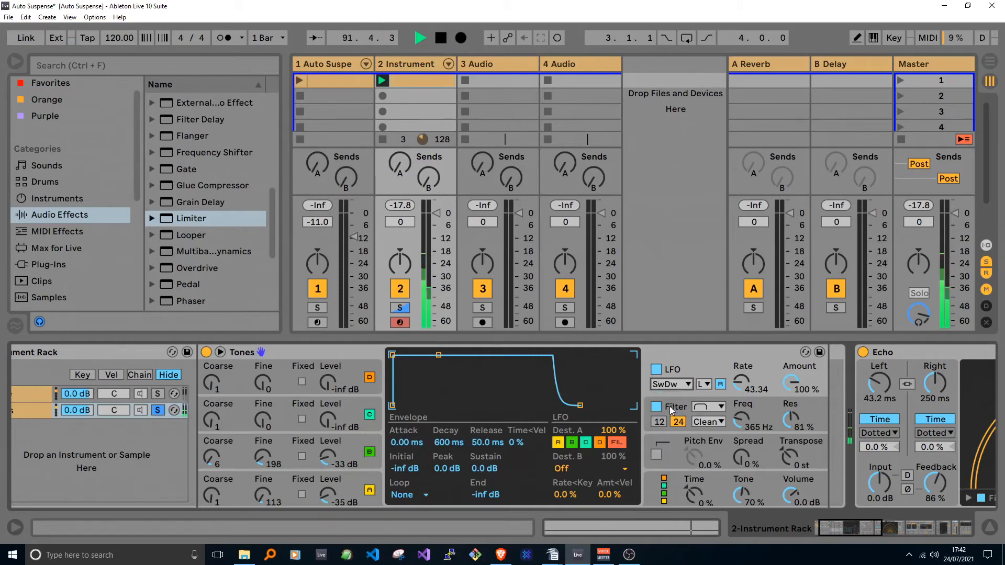
left_click(672, 385)
left_click(683, 476)
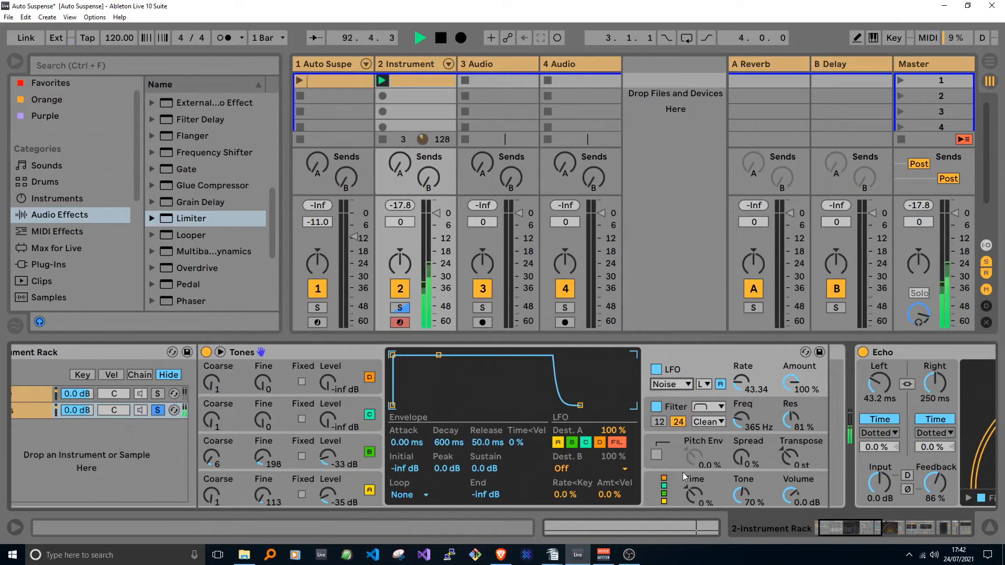
Set the Tones LFO waveform to S&H with a rate of 49.39
left_click(666, 387)
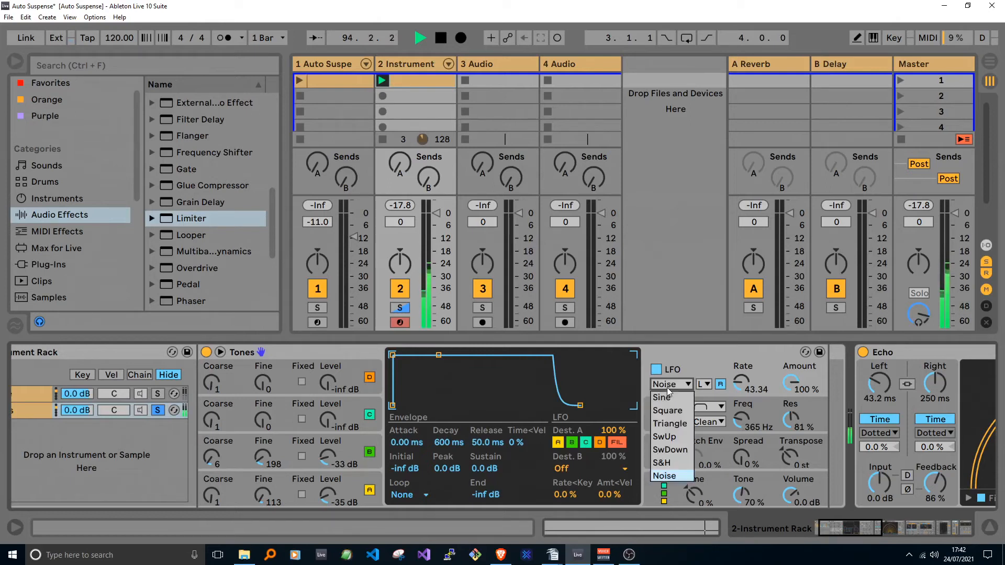
left_click(674, 462)
Turn off solo on the Tones chain and stop playback
scroll(890, 515, "up", 2)
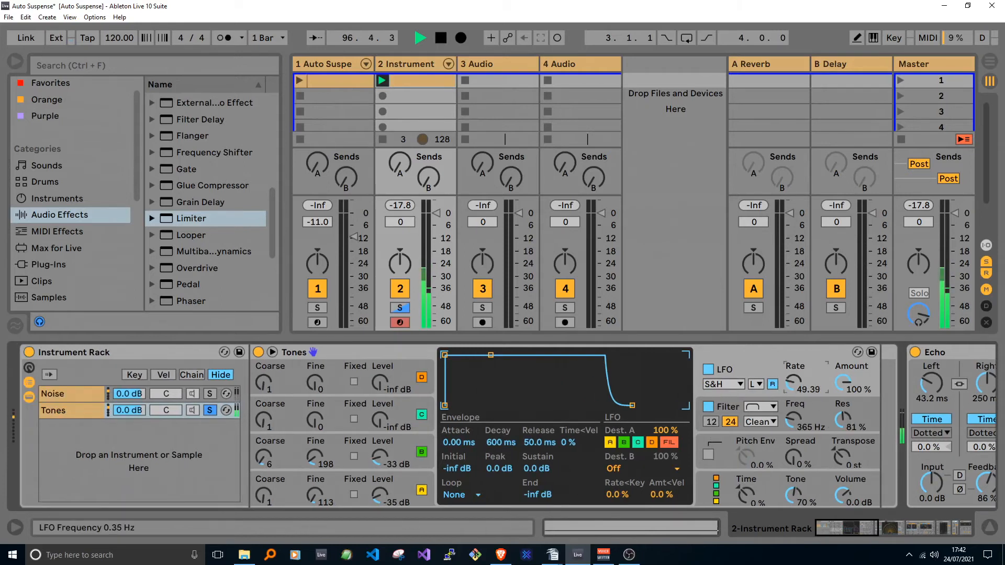
left_click(209, 410)
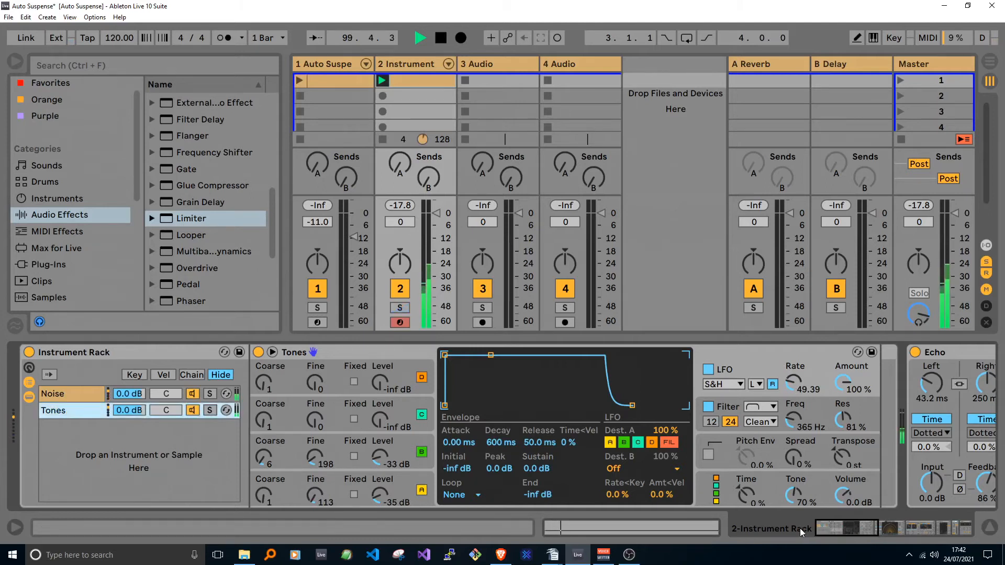
key("space")
Disable oscillator A as an LFO destination in the Noise Operator and start playback
left_click(67, 395)
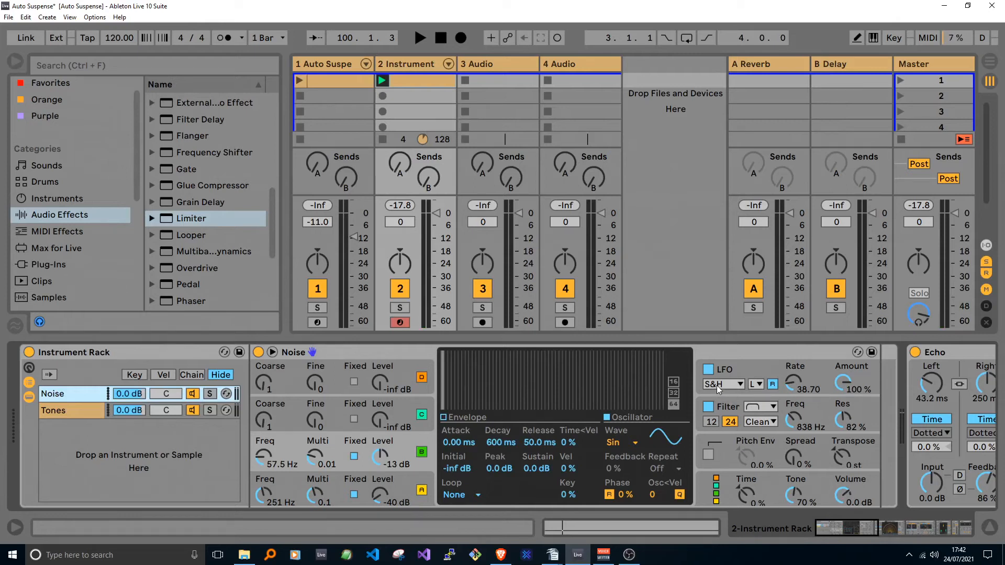
left_click(752, 366)
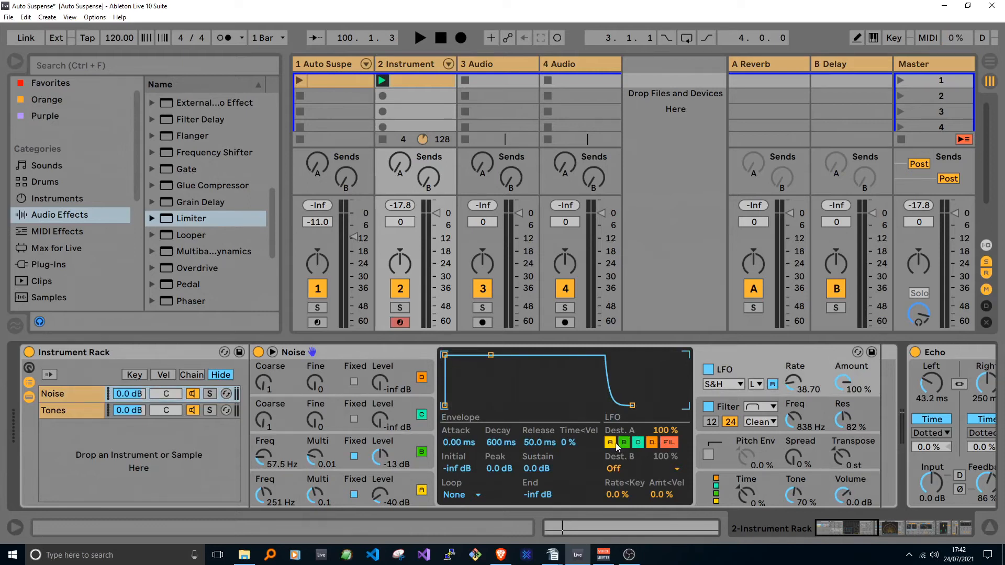
left_click(16, 527)
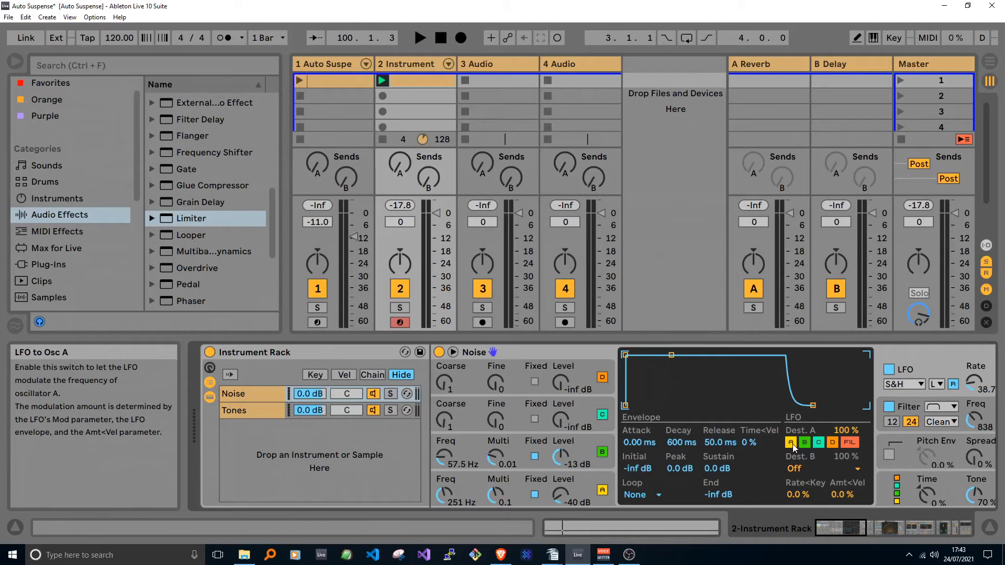
left_click(18, 526)
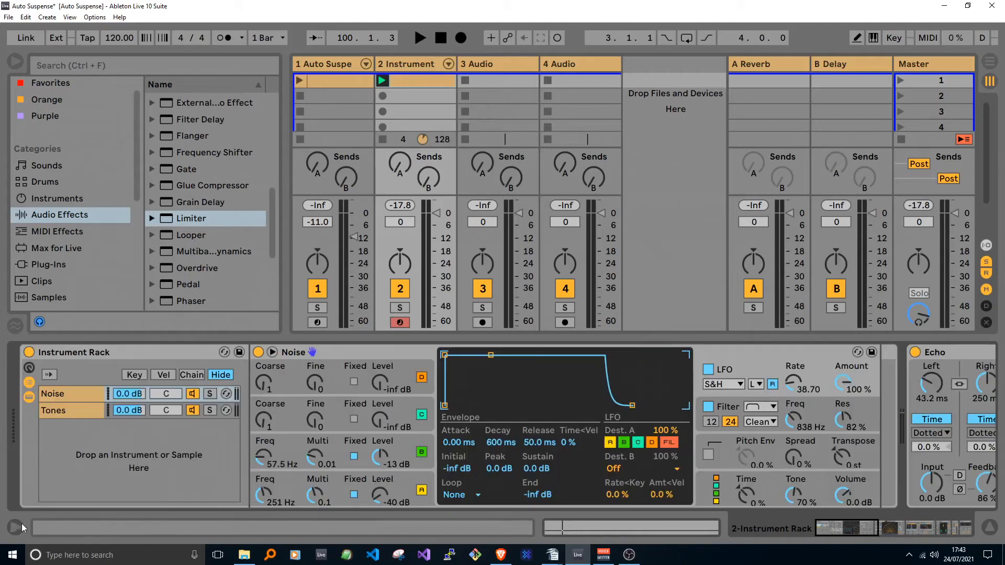
left_click(610, 443)
key("space")
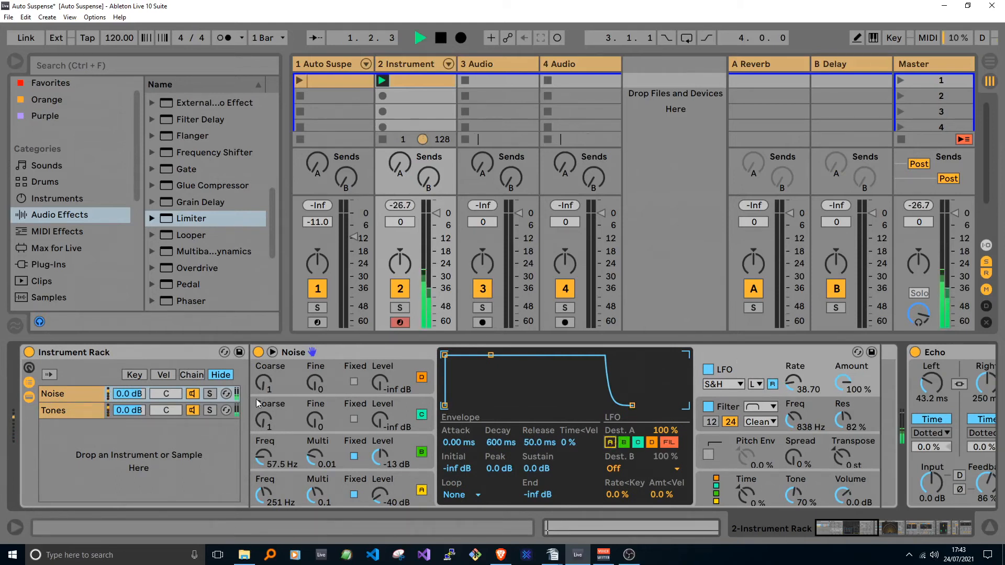
Solo the Tones chain briefly to hear it alone, and return to the Noise chain with solo off
left_click(211, 410)
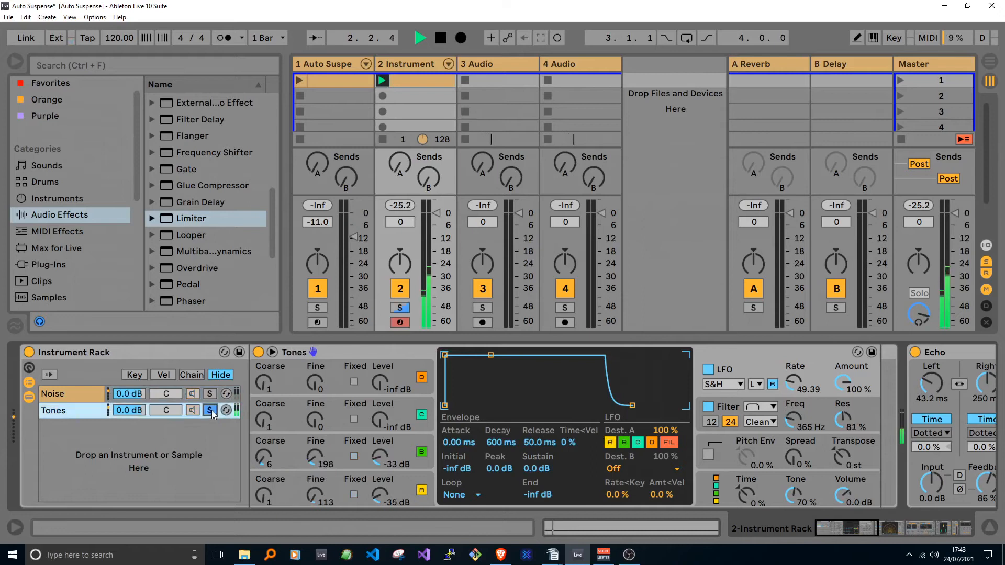
left_click(90, 394)
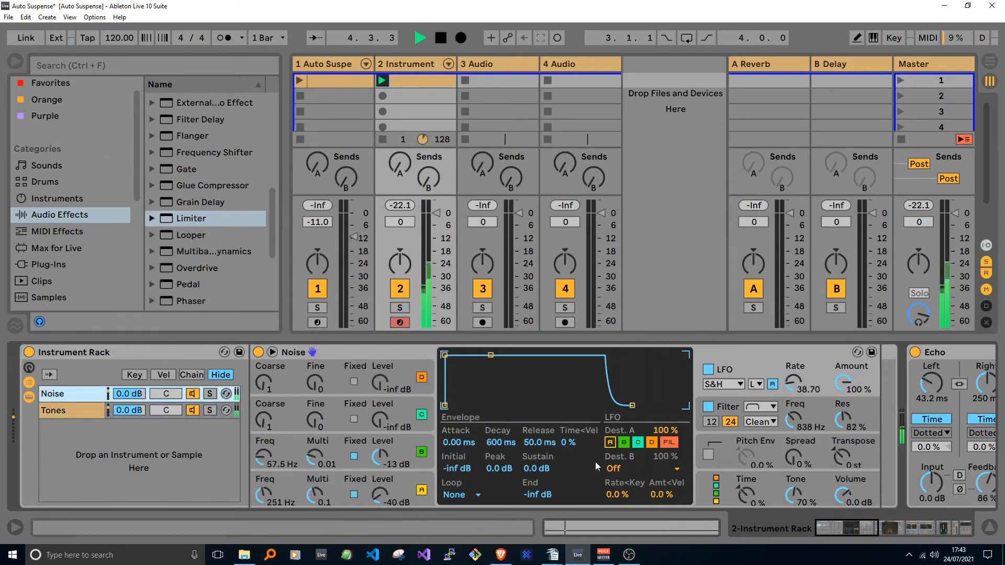
Solo the Tones chain and compare its sound with oscillators A and B toggled as LFO destinations, ending with solo off and playback stopped
left_click(205, 410)
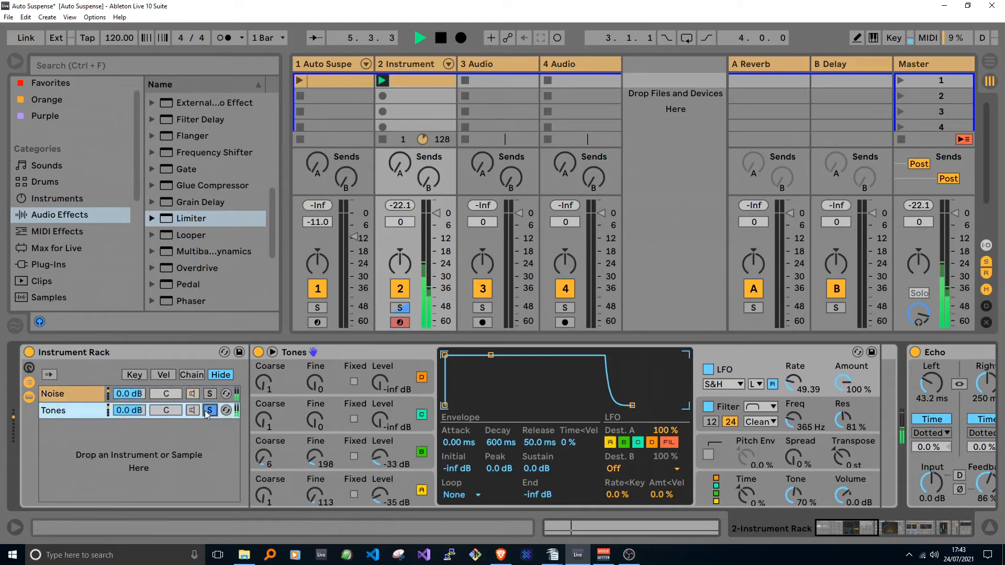
left_click(610, 443)
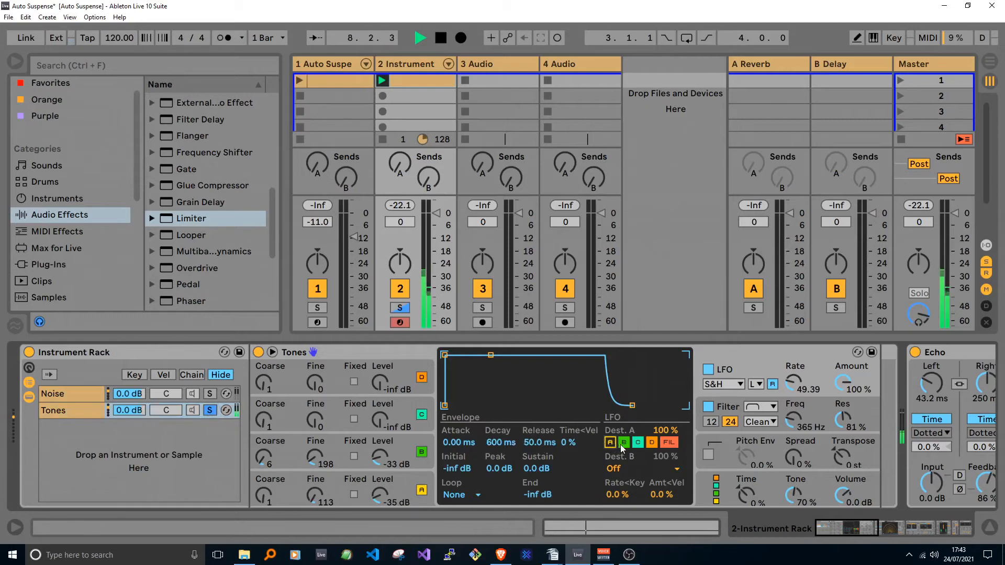
left_click(621, 445)
left_click(610, 442)
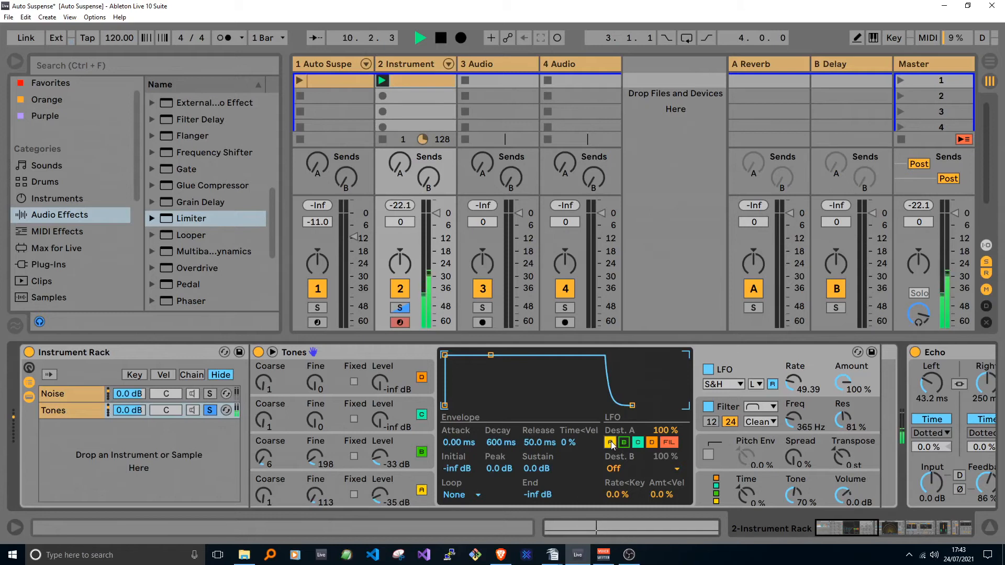
left_click(611, 441)
left_click(611, 441)
left_click(621, 442)
left_click(621, 442)
left_click(611, 442)
left_click(624, 443)
key("space")
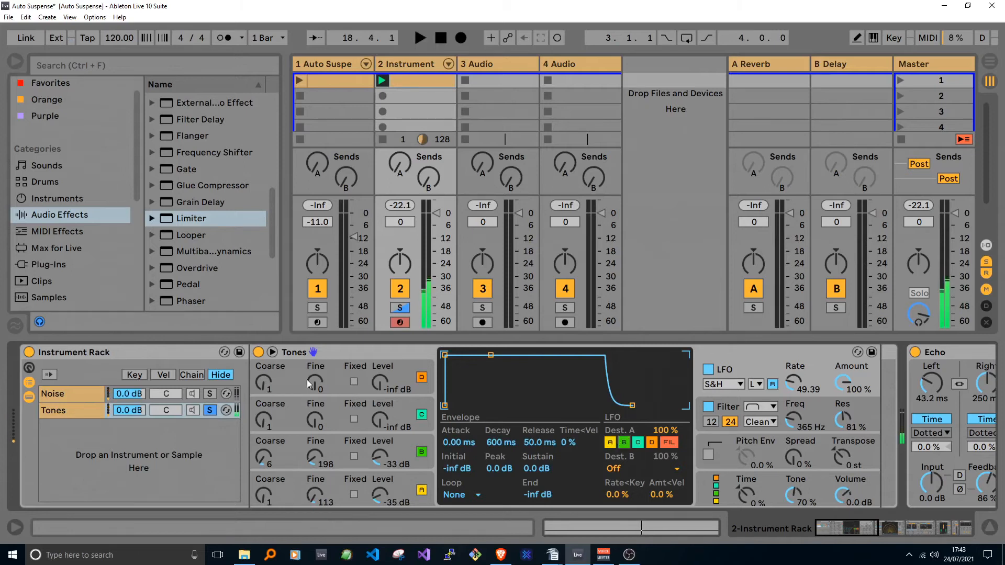
left_click(210, 410)
Review the waveforms of oscillators A and B in the Noise Operator
left_click(84, 393)
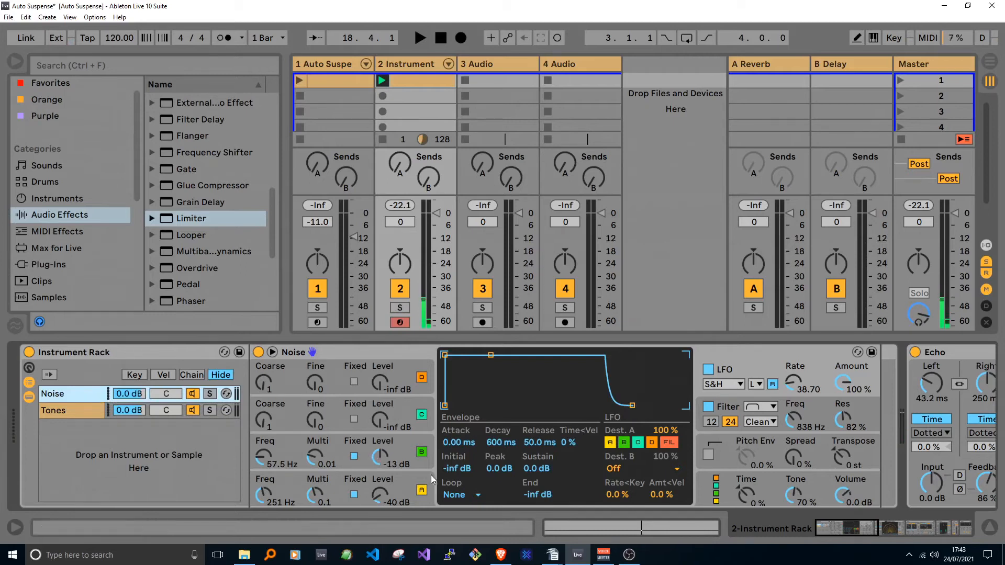
left_click(409, 476)
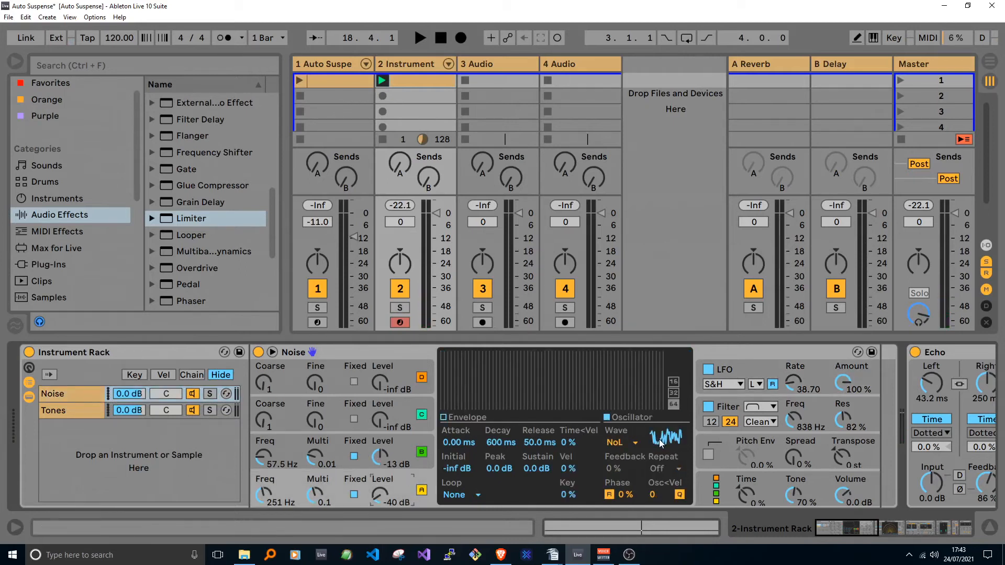
left_click(406, 453)
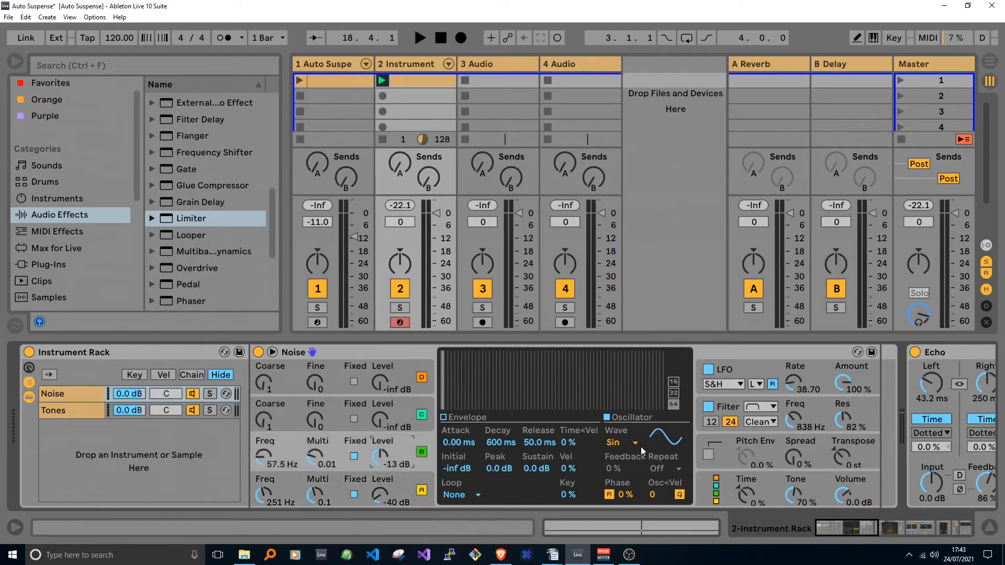
left_click(419, 482)
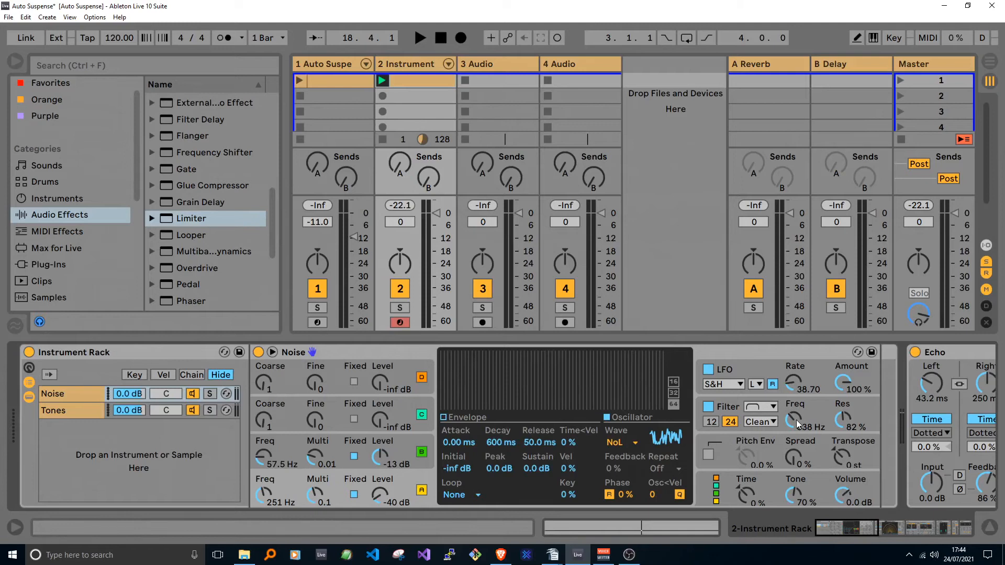
Set the Reverb's Dry/Wet to 77% and its Size to 5.37 with playback running
left_click(910, 528)
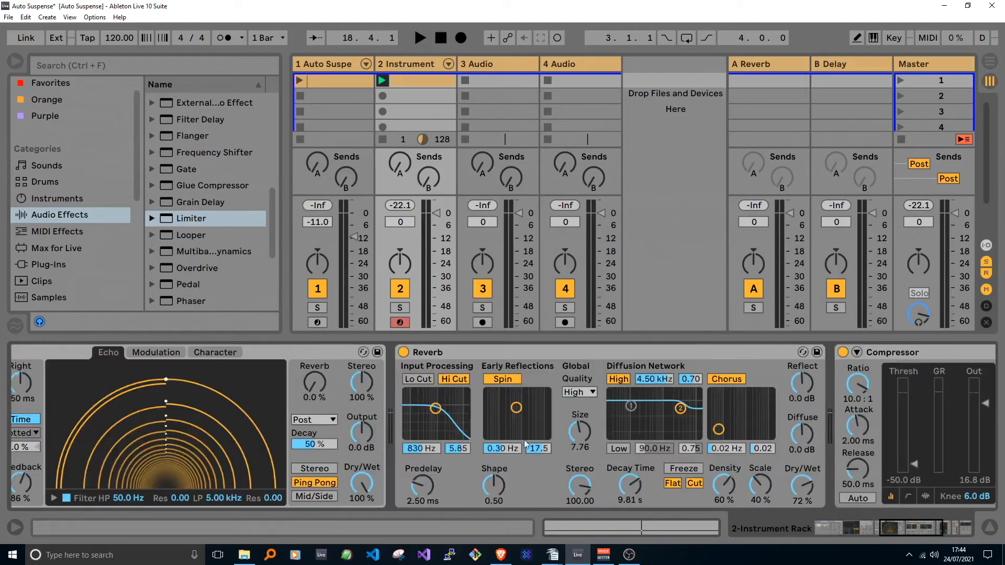
left_click_drag(914, 527, 896, 526)
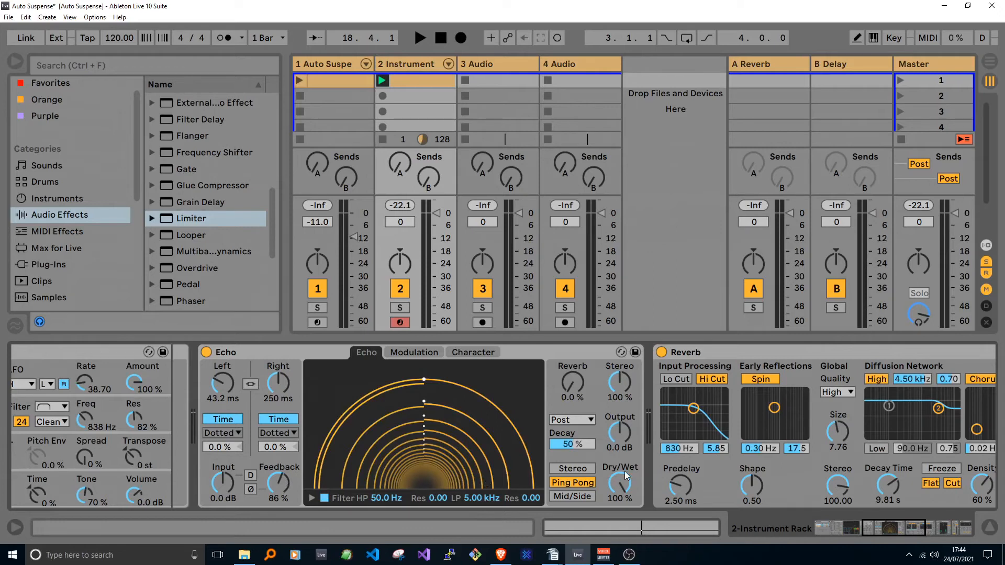
left_click(621, 486)
left_click_drag(894, 528, 912, 528)
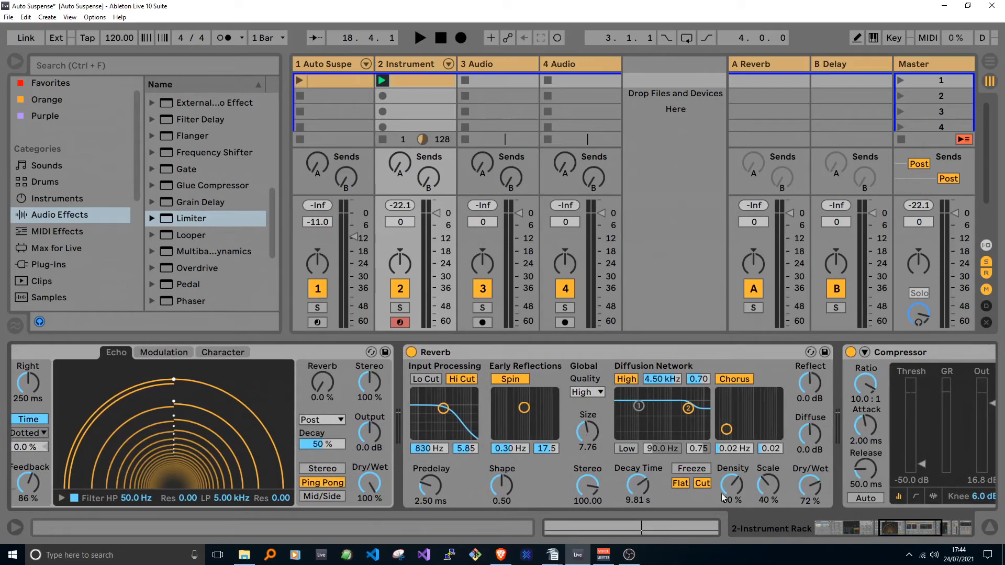
left_click_drag(808, 489, 808, 483)
key("space")
mouse_move(587, 429)
left_mouse_down()
mouse_move(587, 366)
mouse_move(587, 432)
left_mouse_up()
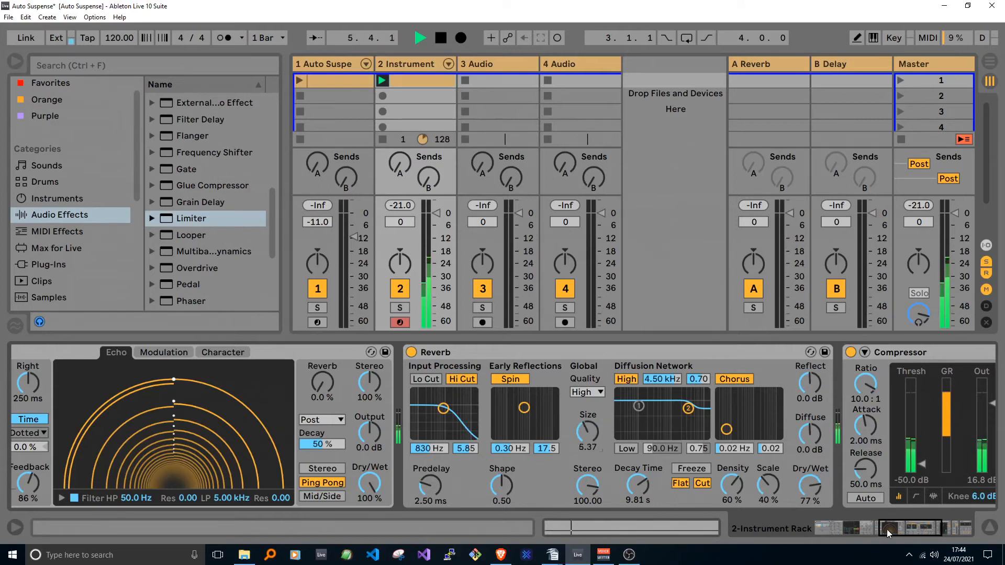
Experiment with the Echo delay times during playback, leaving the left at 47.2 ms and the right at 277 ms
left_click_drag(887, 529, 833, 531)
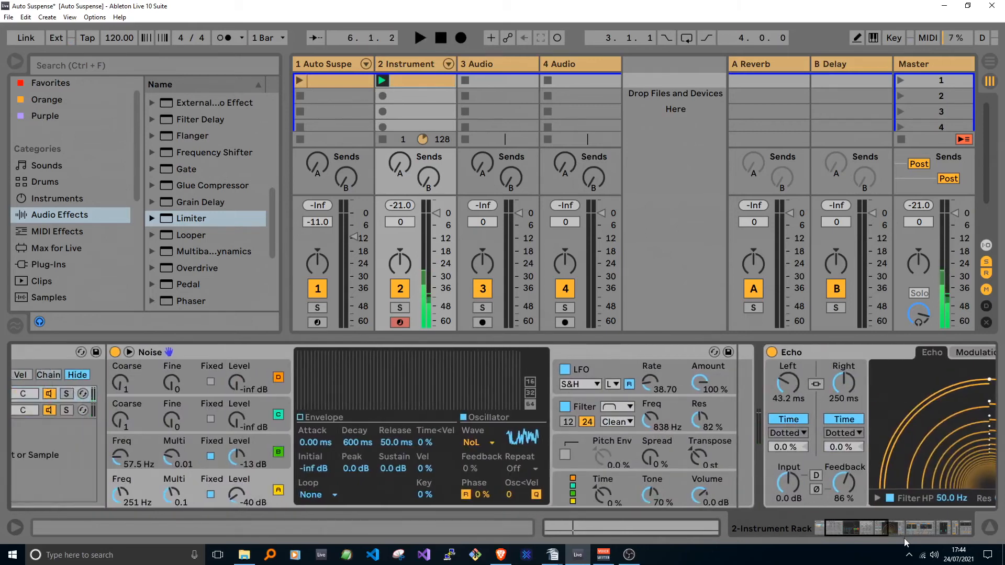
left_click_drag(879, 528, 887, 524)
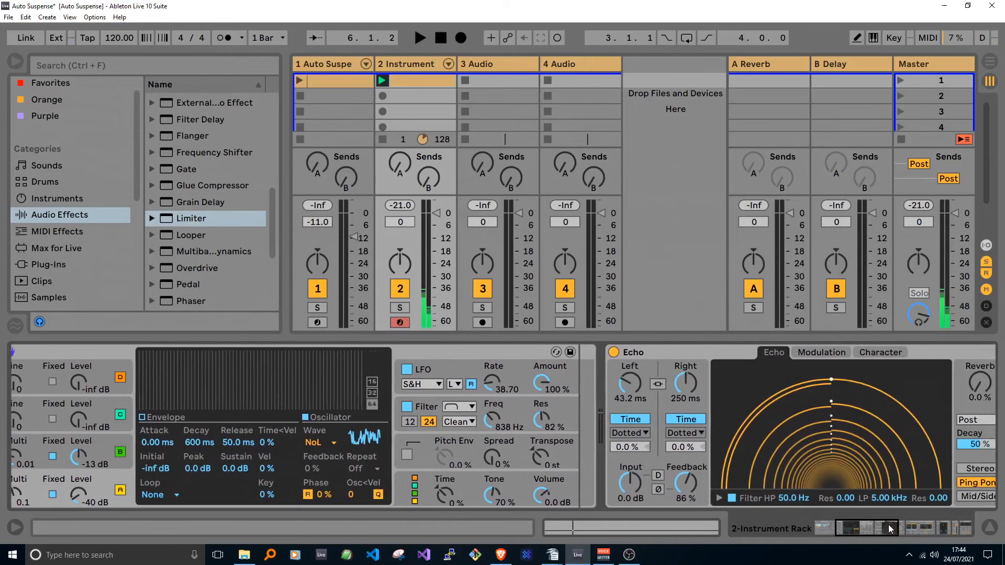
key("space")
left_click(632, 385)
left_click_drag(632, 384, 683, 361)
left_click(683, 388)
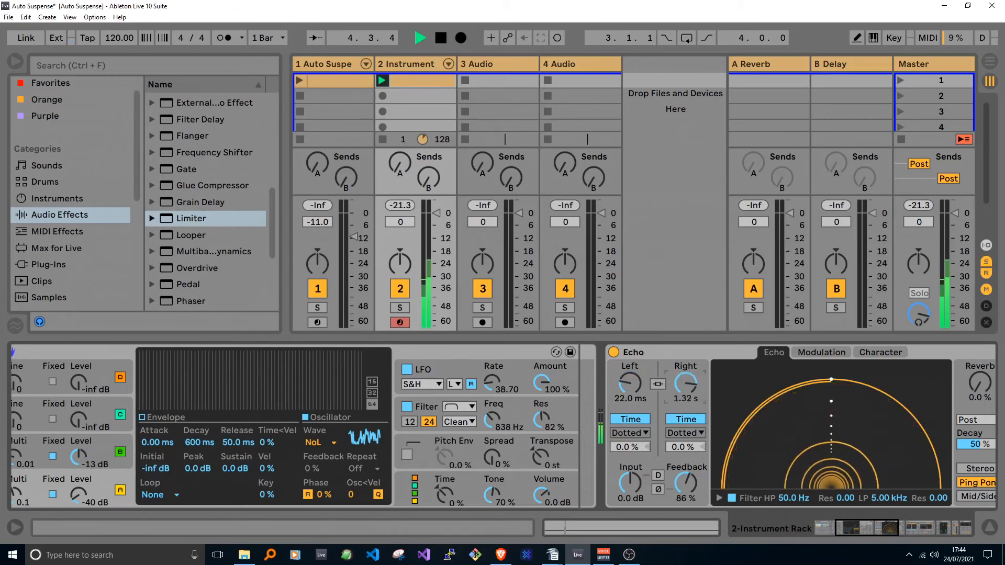
left_click_drag(683, 361, 637, 381)
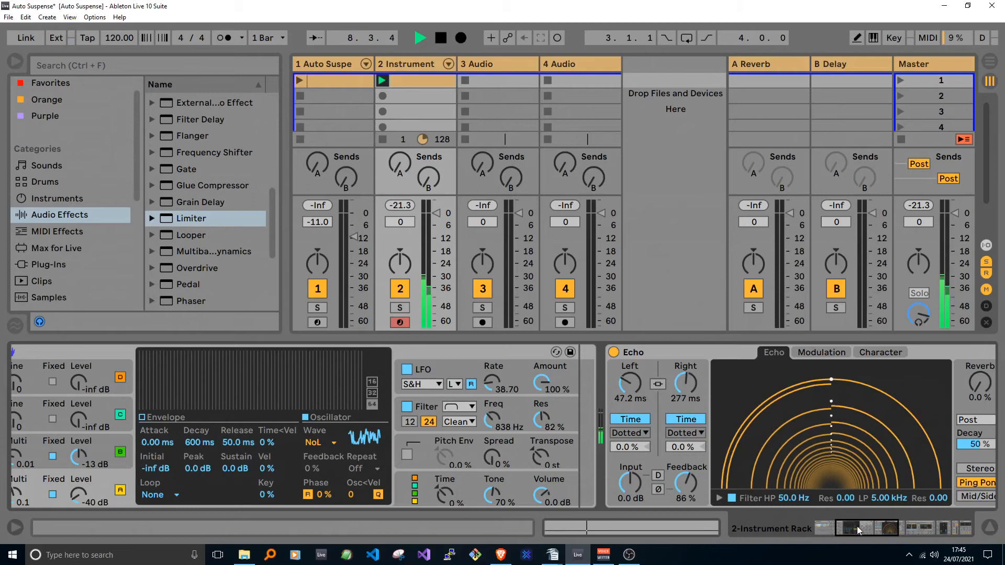
Stop playback and add an EQ Eight after the Auto Pan at the end of the effects chain
left_click_drag(860, 530, 837, 526)
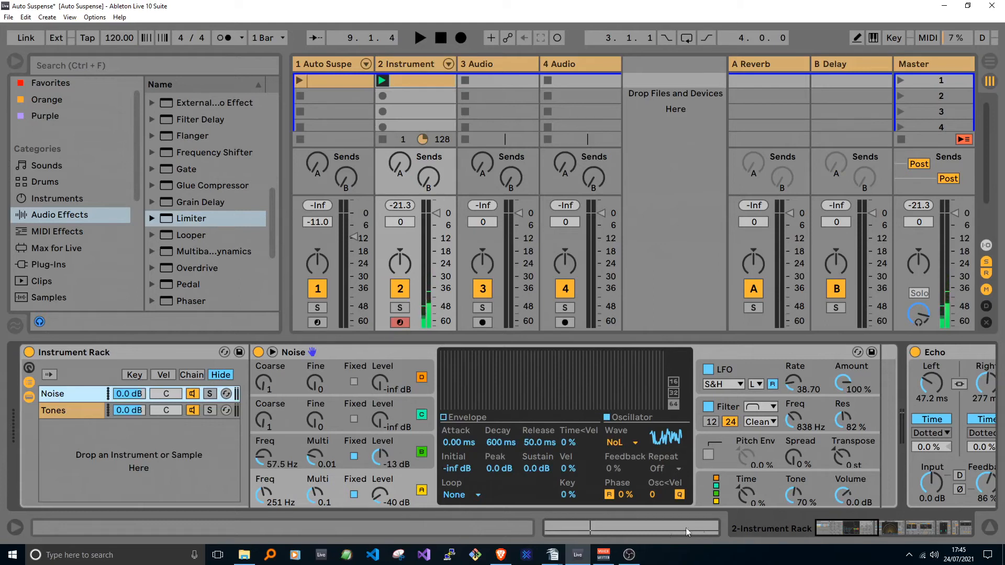
left_click_drag(868, 525, 920, 527)
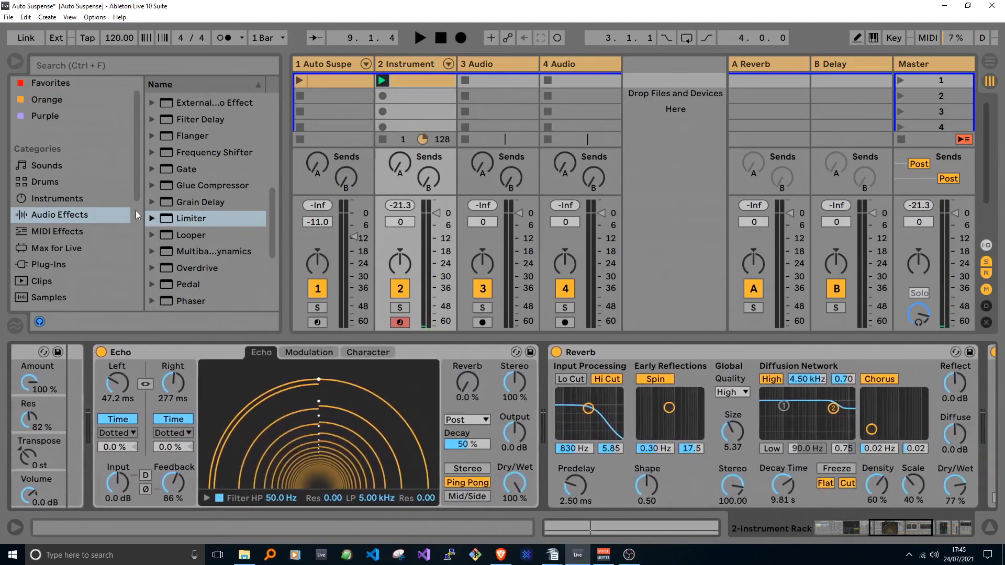
scroll(167, 208, "up", 1)
scroll(167, 209, "down", 4)
scroll(167, 204, "up", 2)
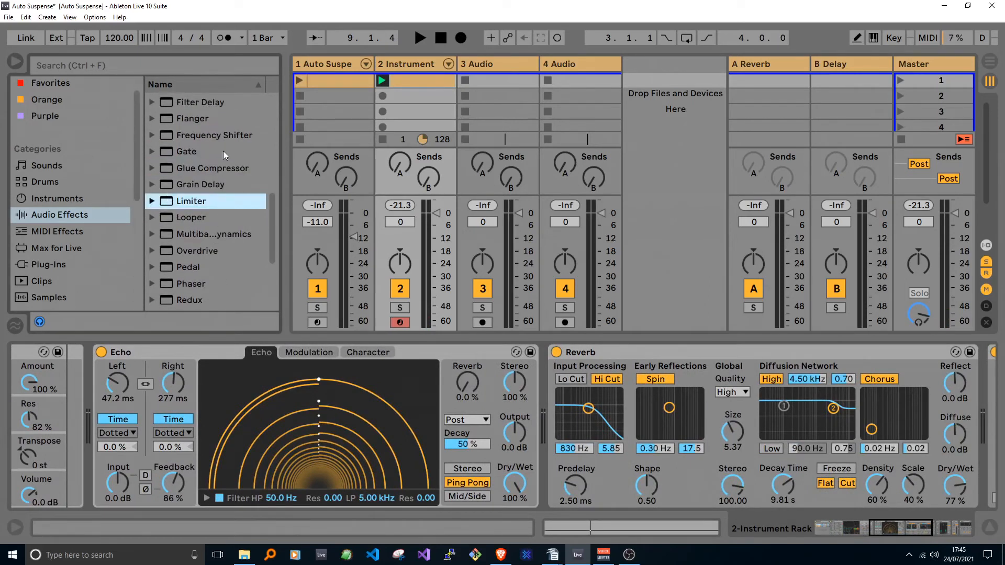
scroll(274, 188, "up", 7)
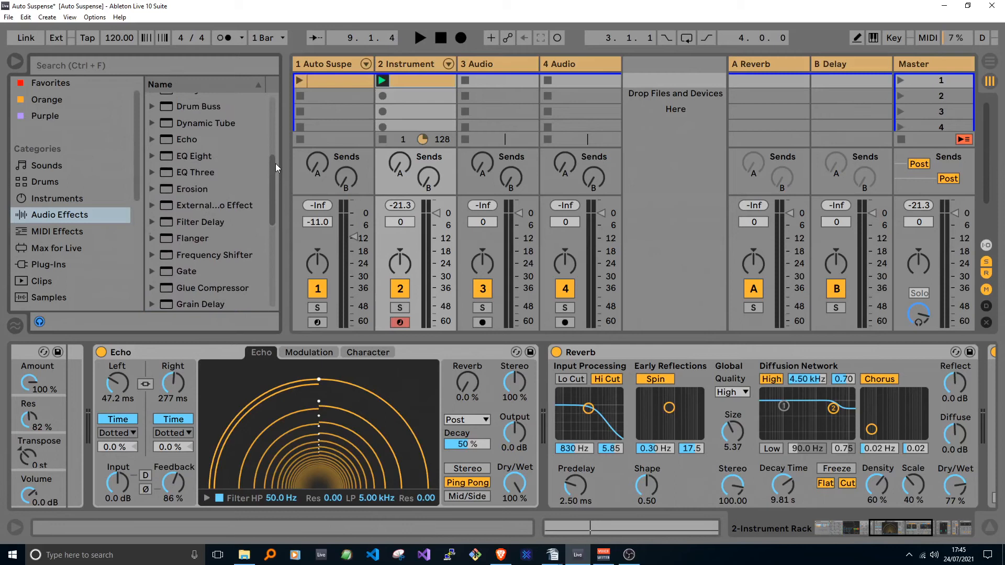
left_click_drag(205, 161, 887, 504)
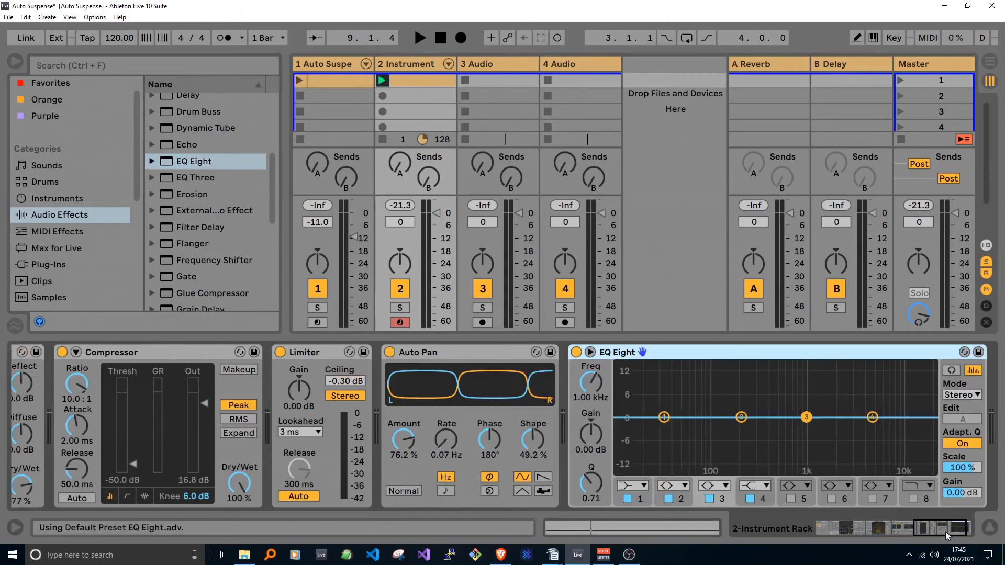
Make EQ Eight band 1 a low cut at 156 Hz with a Q of 0.78, fine-tuning it during playback
left_click(634, 486)
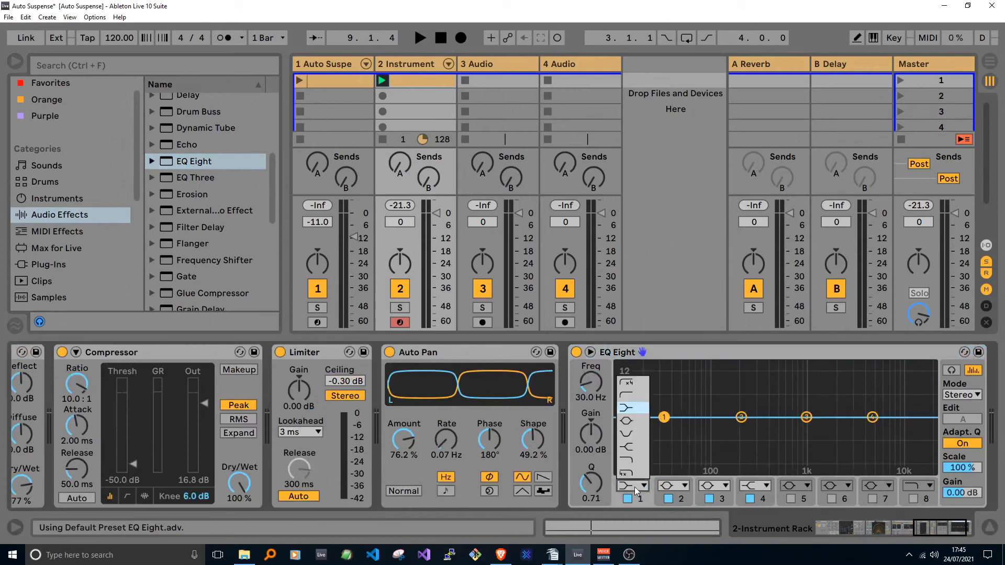
left_click(627, 395)
left_click_drag(599, 384, 600, 365)
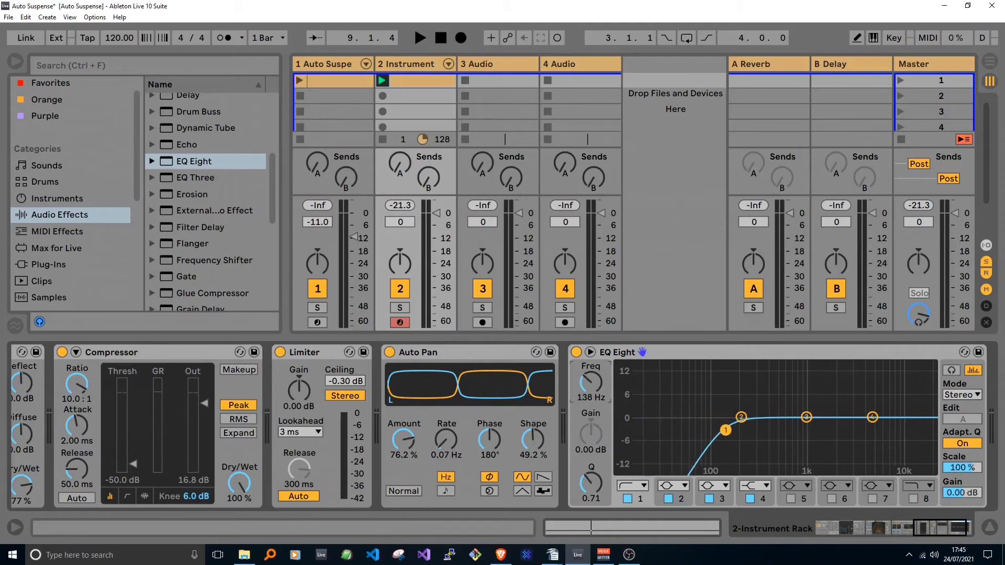
key("space")
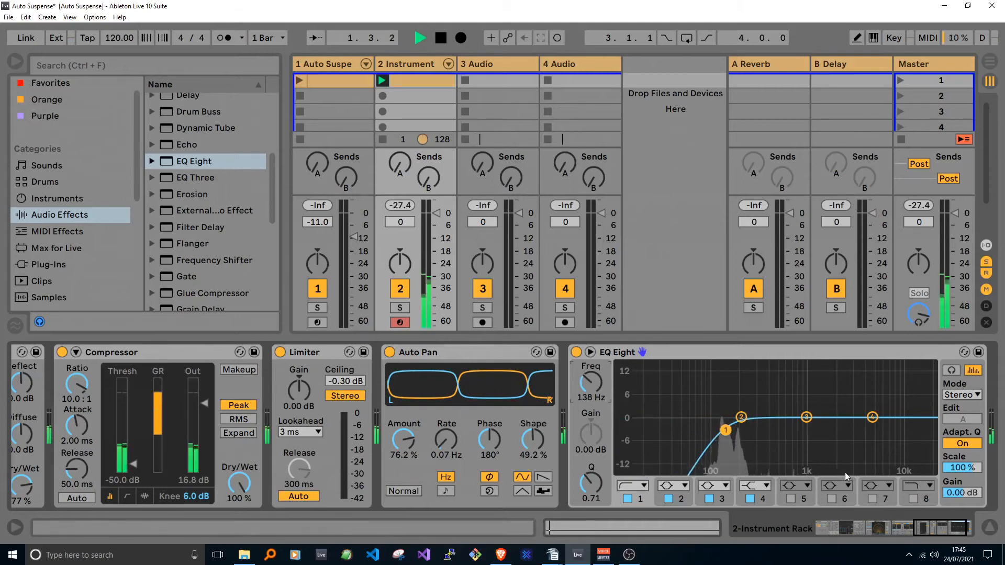
left_click_drag(725, 430, 731, 428)
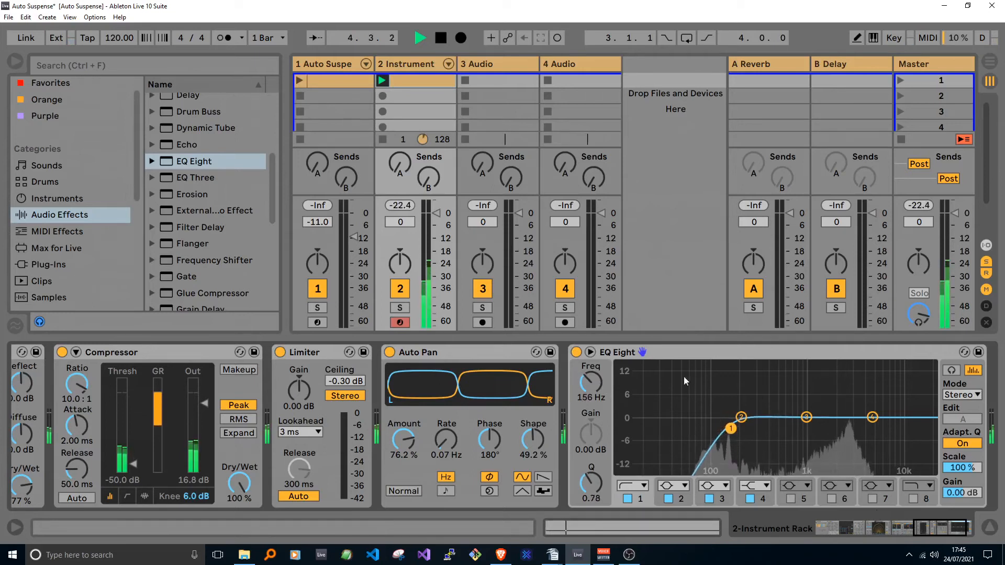
key("space")
Rename the instrument rack holding the Noise and Tones chains to Auto Suspense
left_click_drag(927, 525, 810, 519)
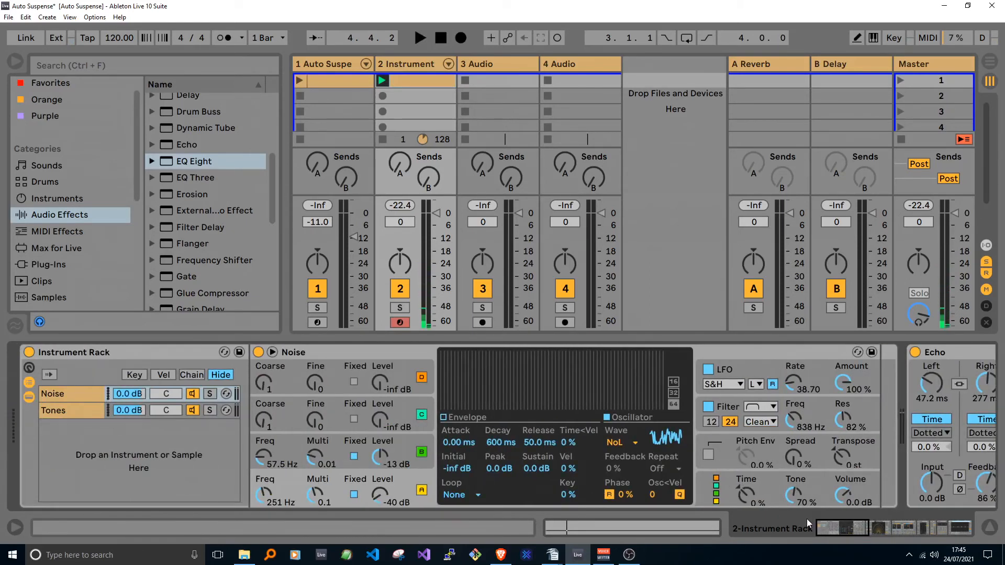
left_click(140, 353)
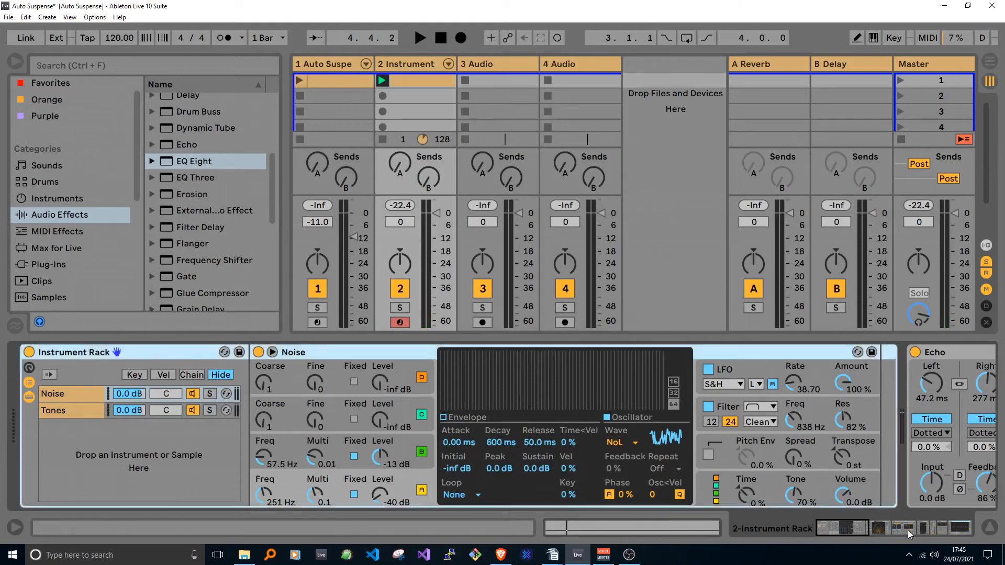
left_click_drag(857, 525, 827, 526)
key("ctrl+r")
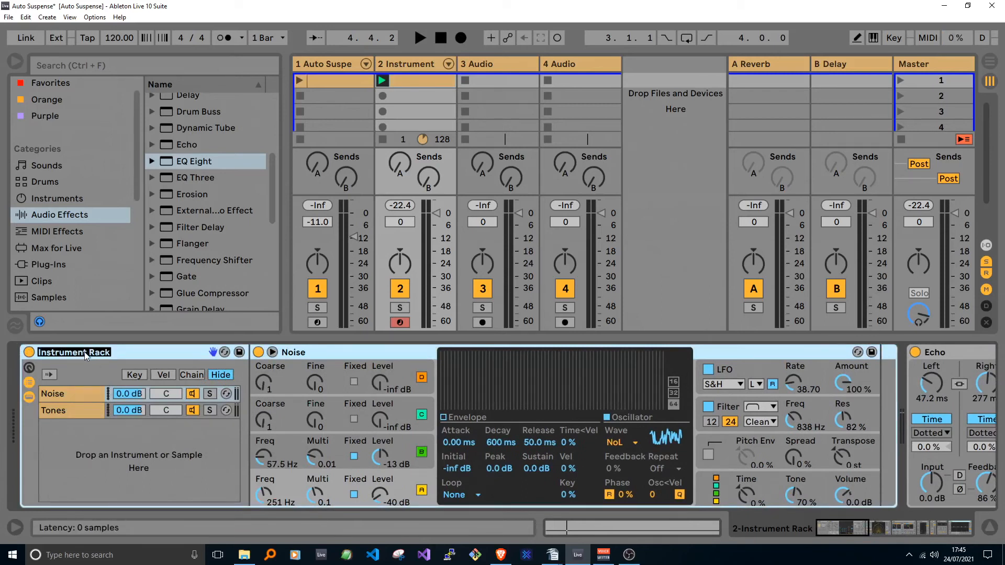
type("Aut")
type("e")
key("Return")
Group all devices from the Auto Suspense rack through EQ Eight into a new Instrument Rack
left_click_drag(861, 532, 963, 527)
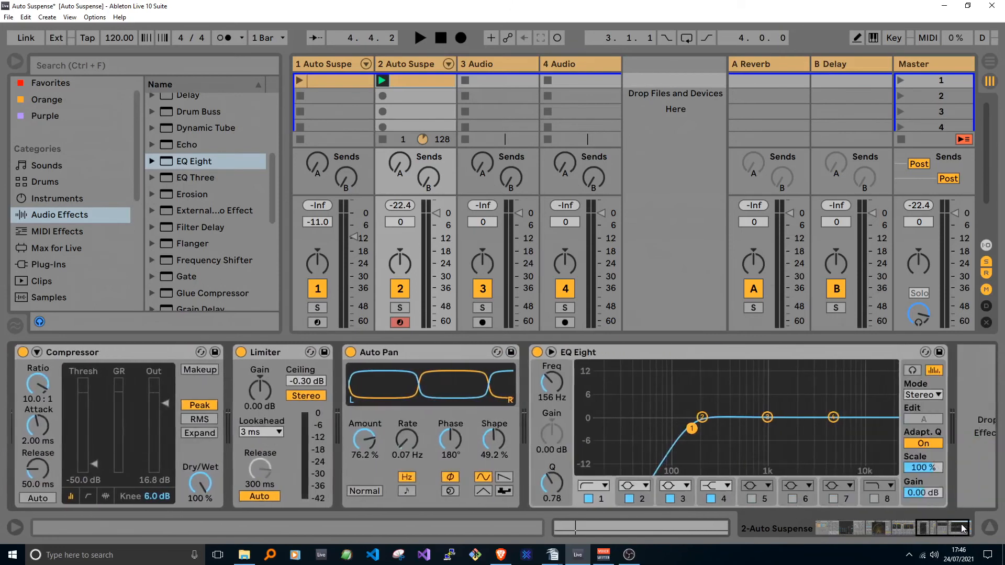
left_click(777, 353)
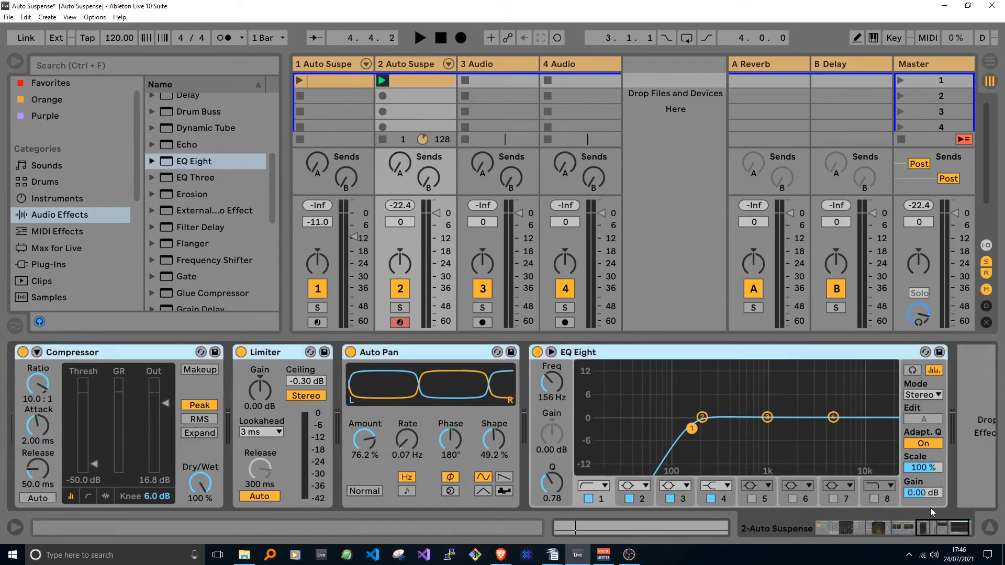
key("ctrl+z")
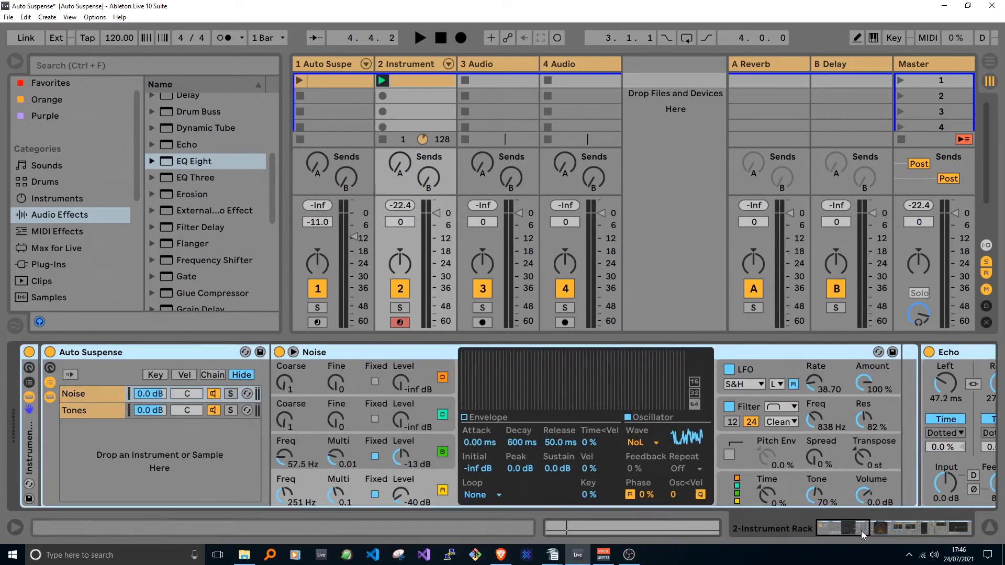
Show the macro controls of both the outer Instrument Rack and the nested Auto Suspense rack
left_click(29, 368)
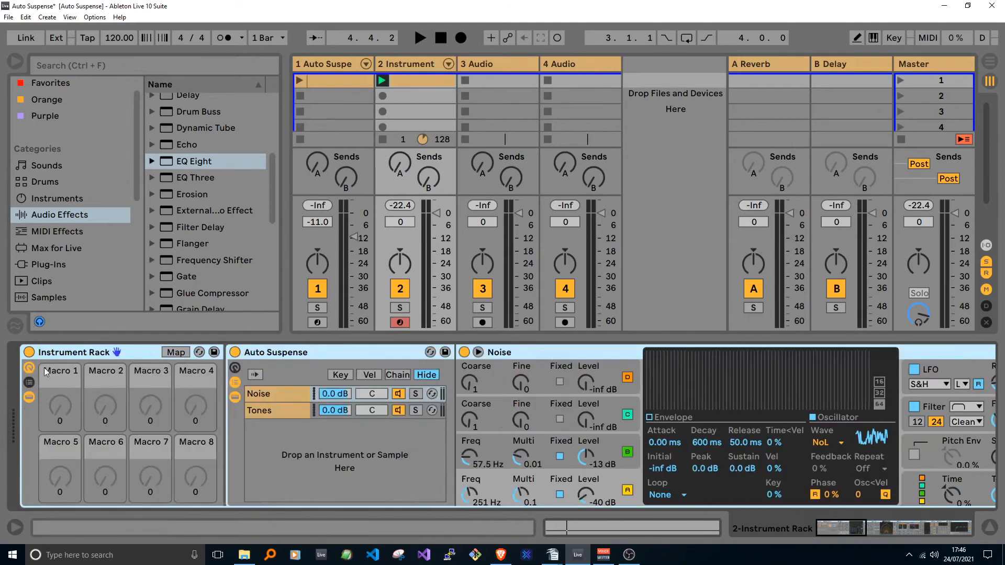
left_click(235, 368)
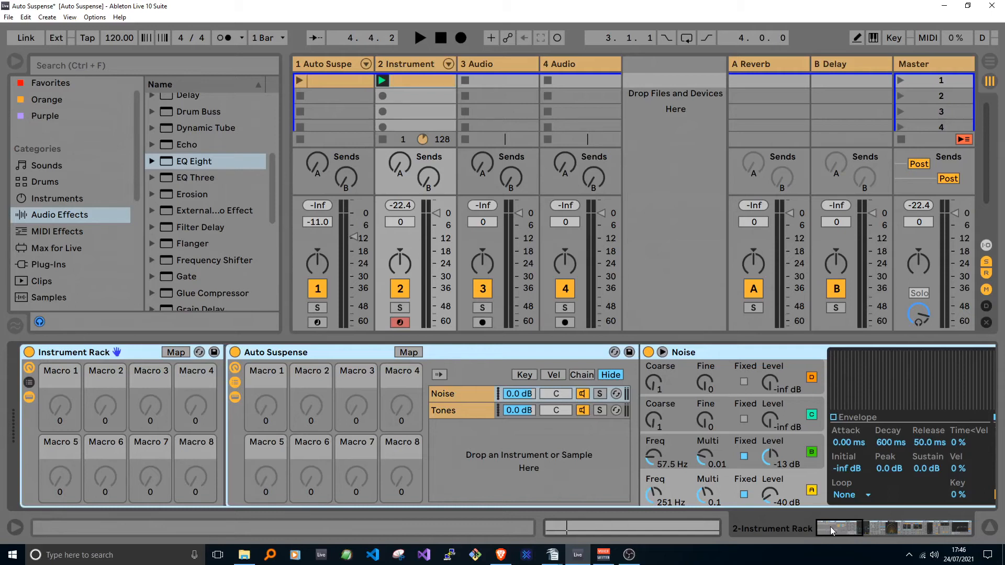
Map the Echo's Left time, Right time and Dry/Wet to Macros 1, 2 and 3 of the outer Instrument Rack
left_click_drag(829, 526, 868, 533)
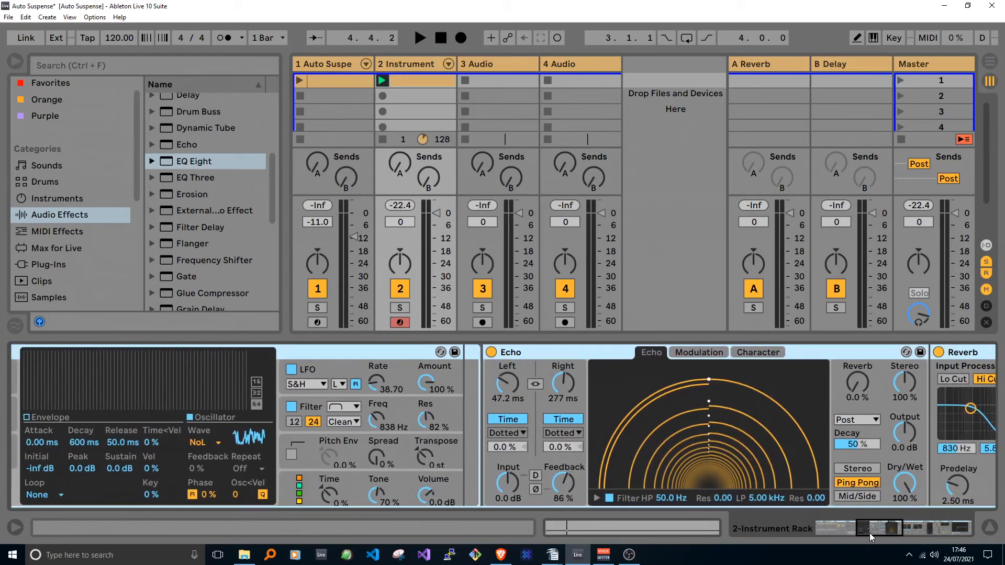
right_click(511, 384)
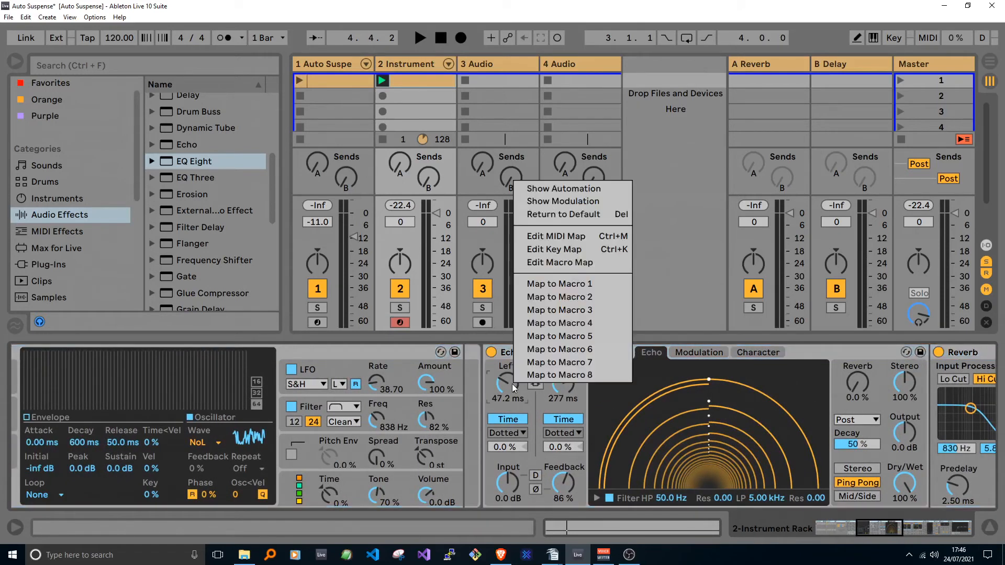
left_click(536, 287)
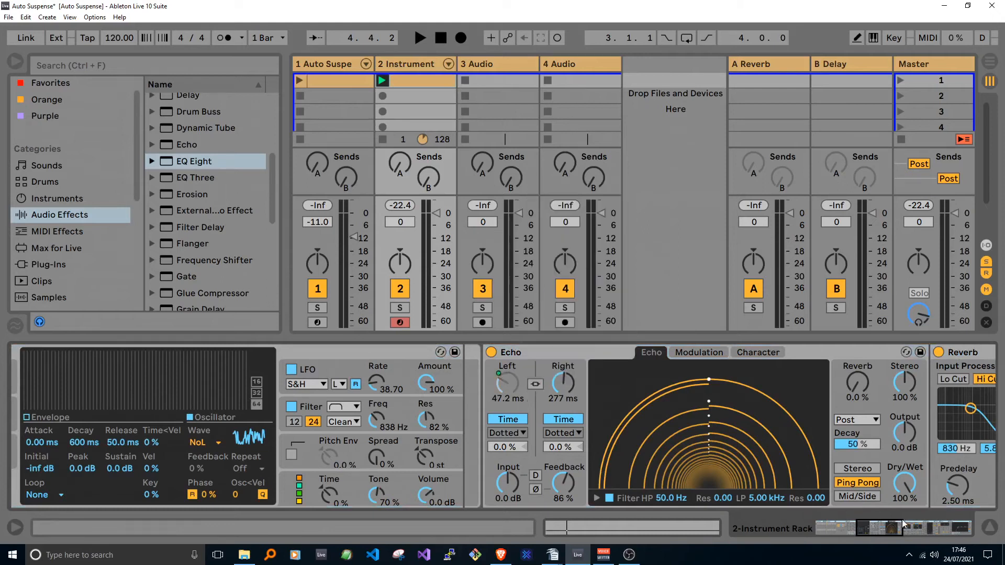
right_click(569, 383)
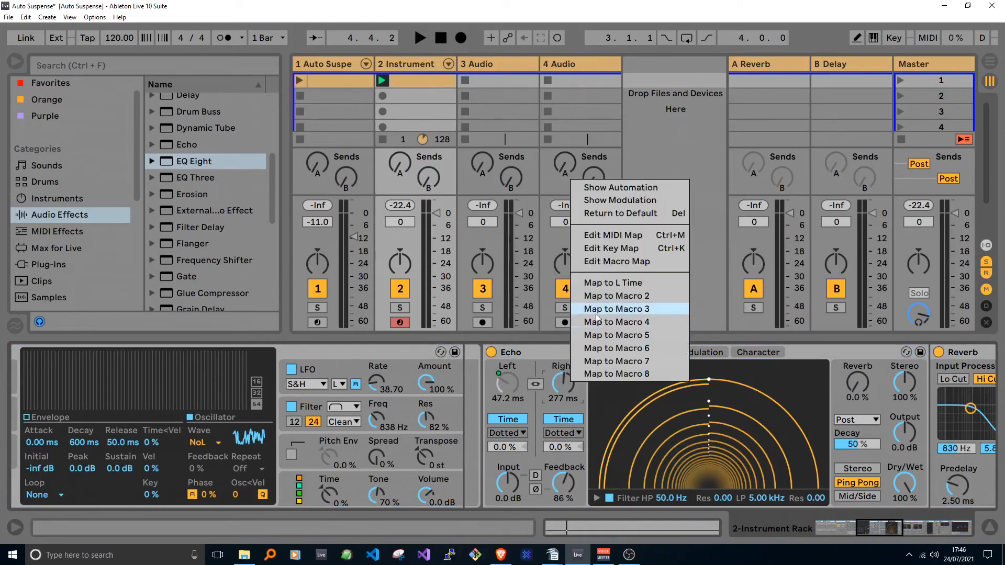
left_click(598, 297)
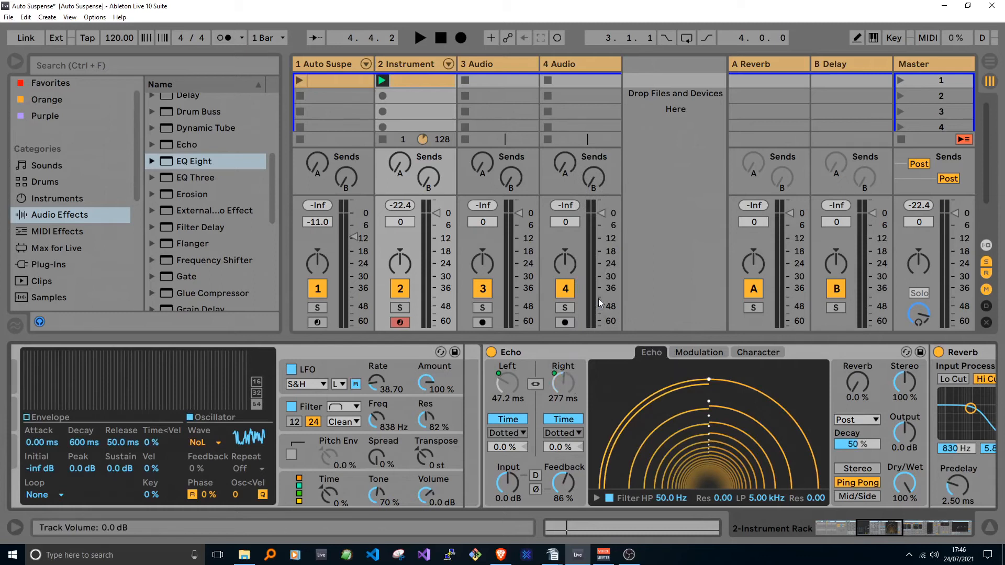
right_click(909, 487)
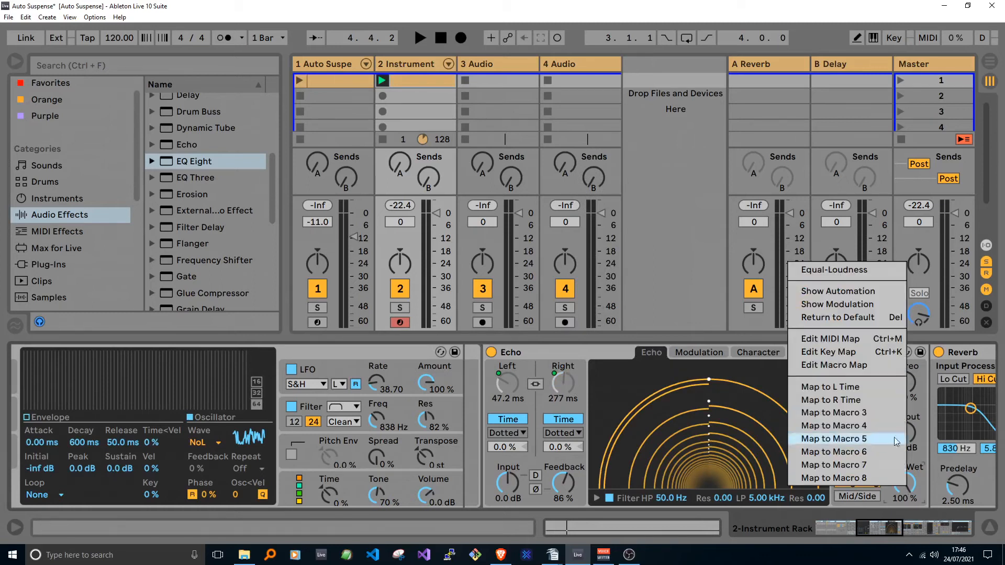
left_click(853, 412)
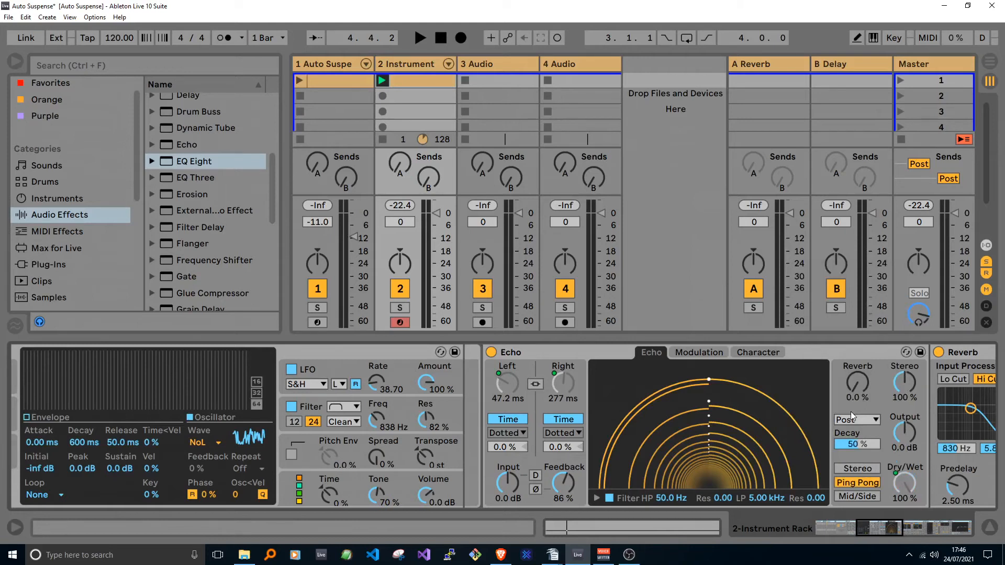
Map the Reverb's Size, Dry/Wet and Decay Time to Macros 4, 5 and 6 of the outer Instrument Rack
left_click_drag(898, 531, 924, 523)
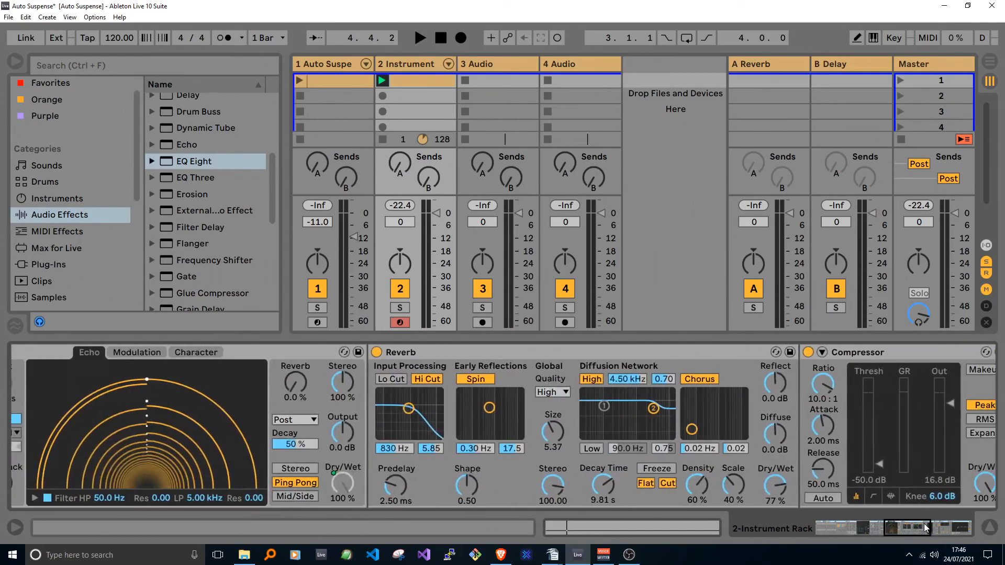
right_click(560, 432)
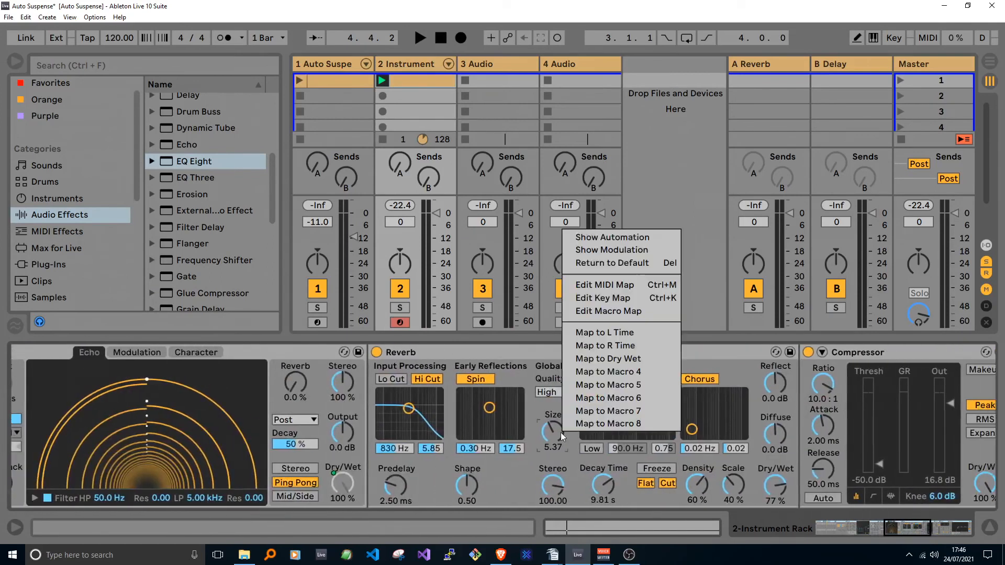
left_click(584, 372)
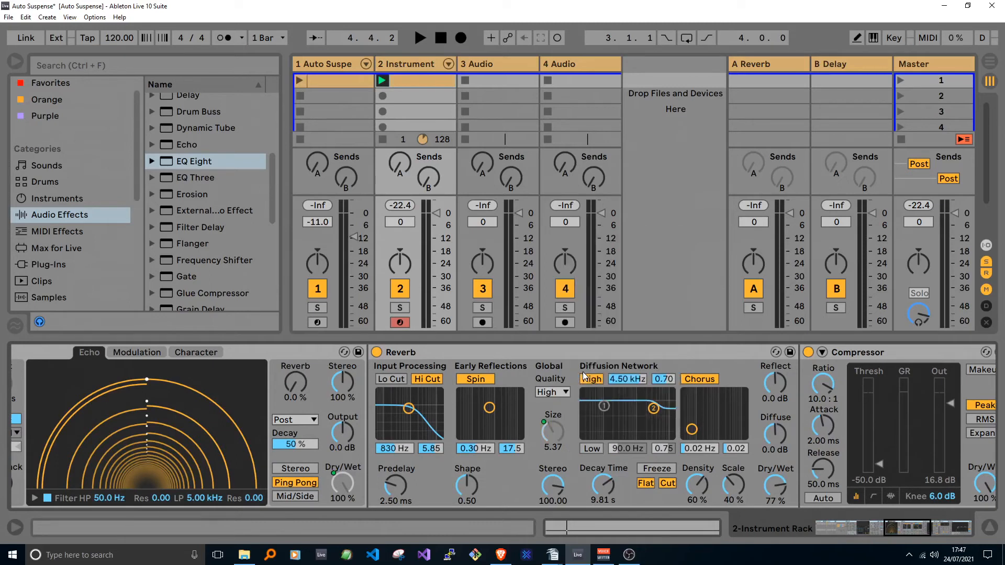
right_click(773, 486)
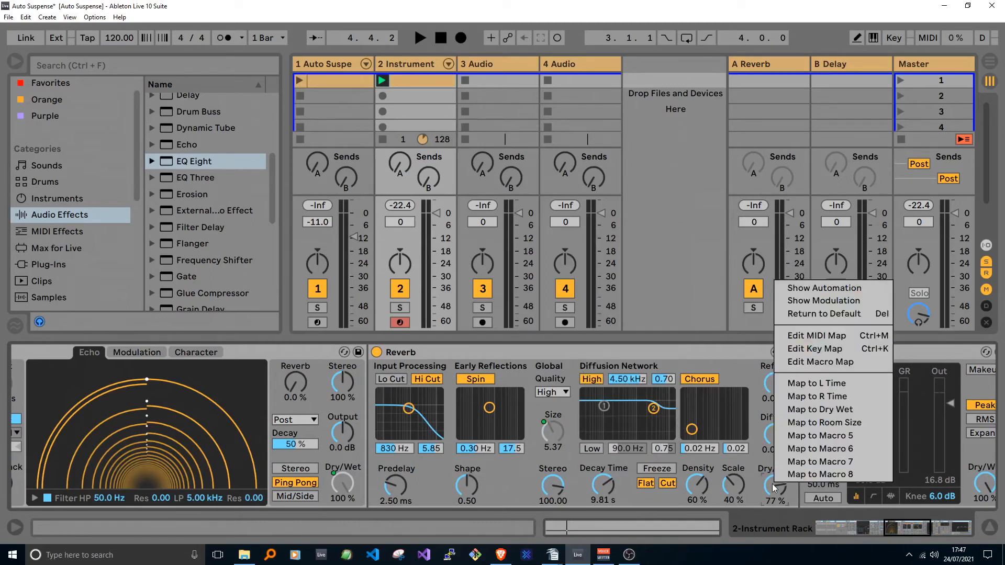
left_click(796, 437)
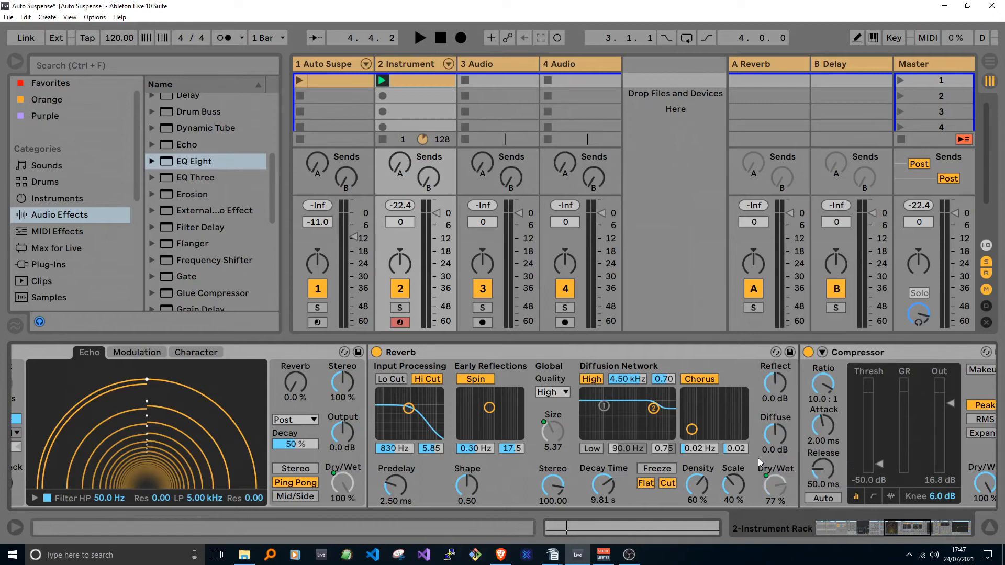
right_click(600, 491)
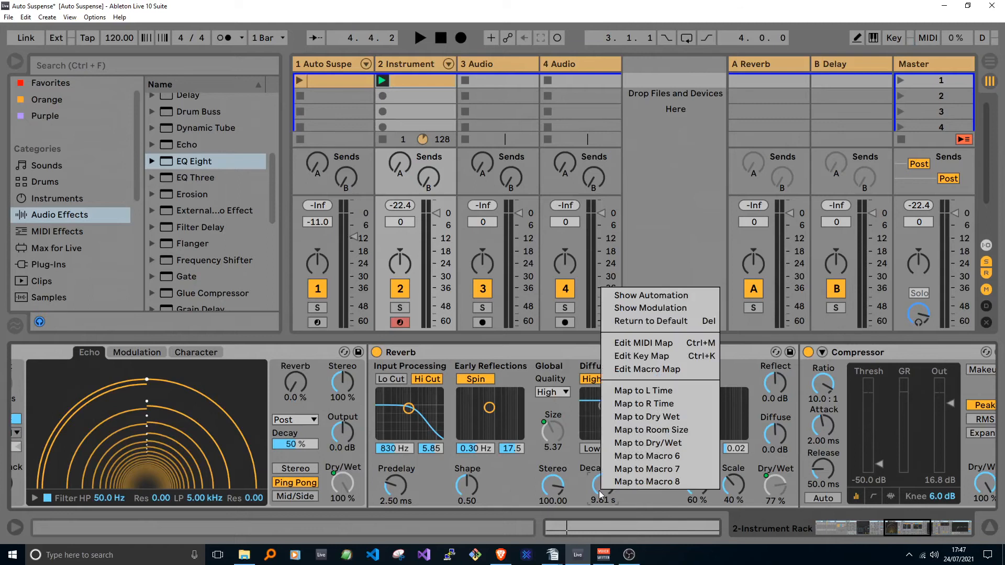
left_click(625, 456)
Map the Auto Pan's Amount to Macro 7 of the outer Instrument Rack
left_click_drag(885, 529, 913, 526)
right_click(646, 443)
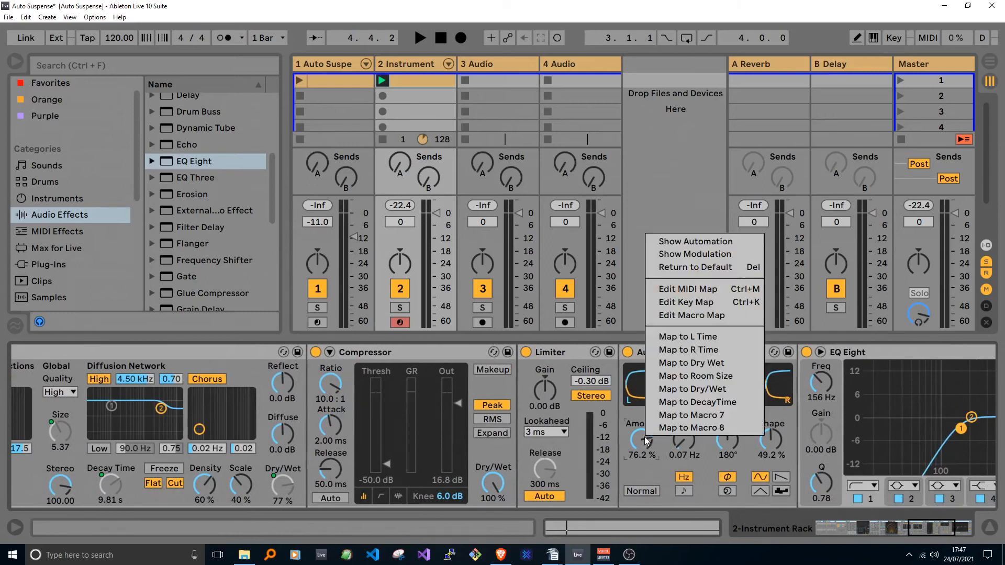
left_click(671, 417)
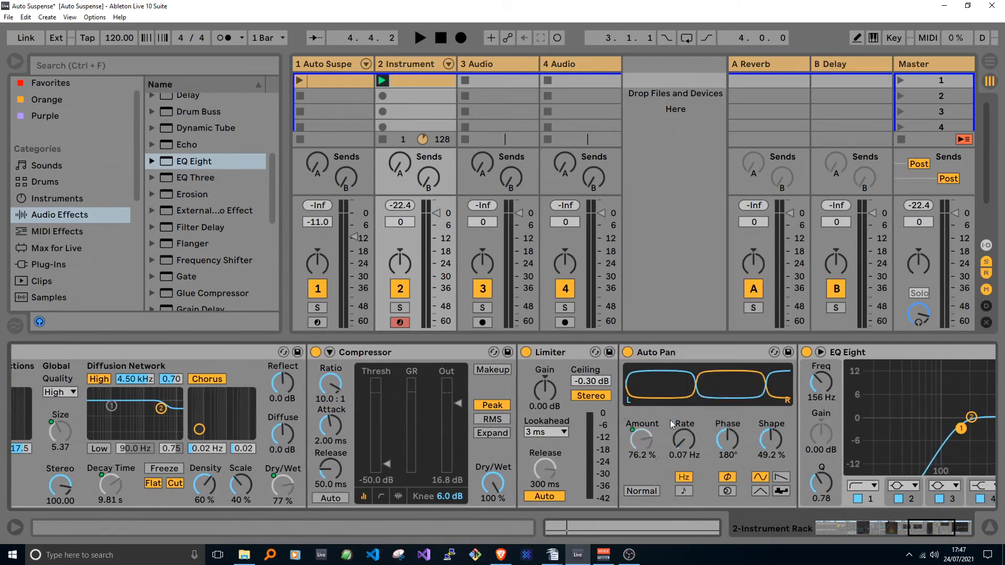
left_click_drag(925, 529, 818, 530)
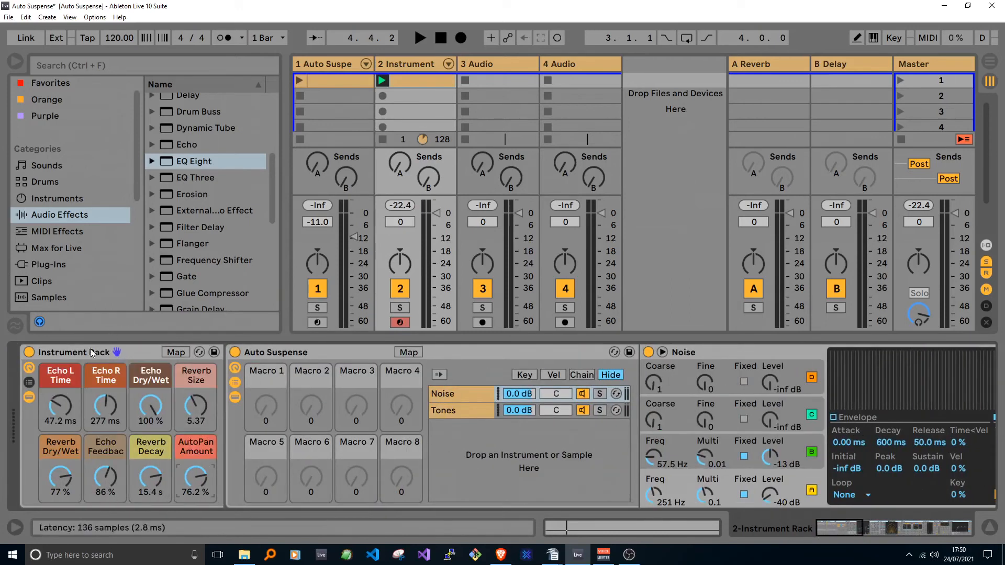
Map the Noise Operator's LFO Rate, filter Freq and oscillator A Level to Macros 1, 2 and 3 of the Auto Suspense rack
left_click(90, 348)
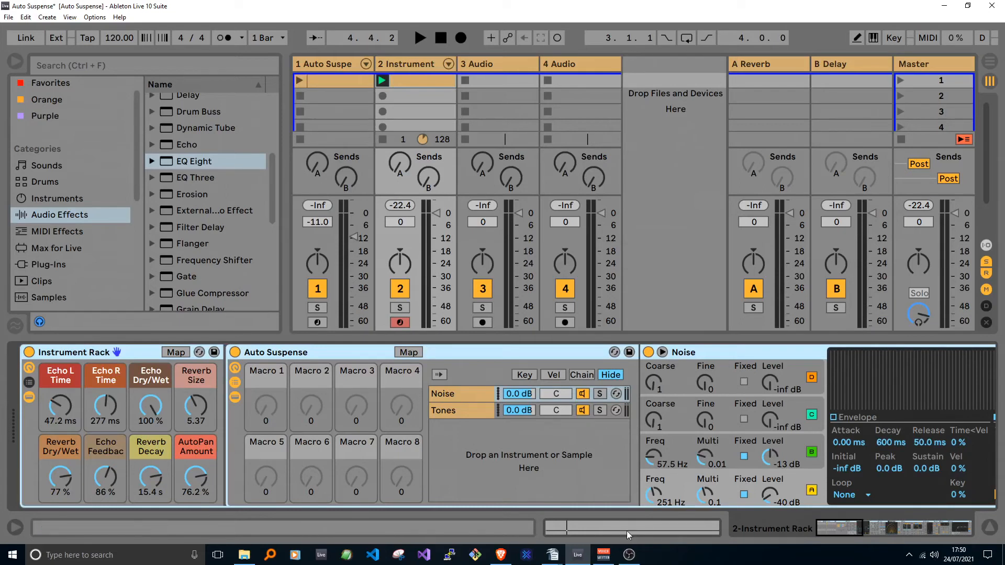
left_click_drag(845, 530, 842, 530)
left_click_drag(847, 523, 871, 530)
left_click(313, 396)
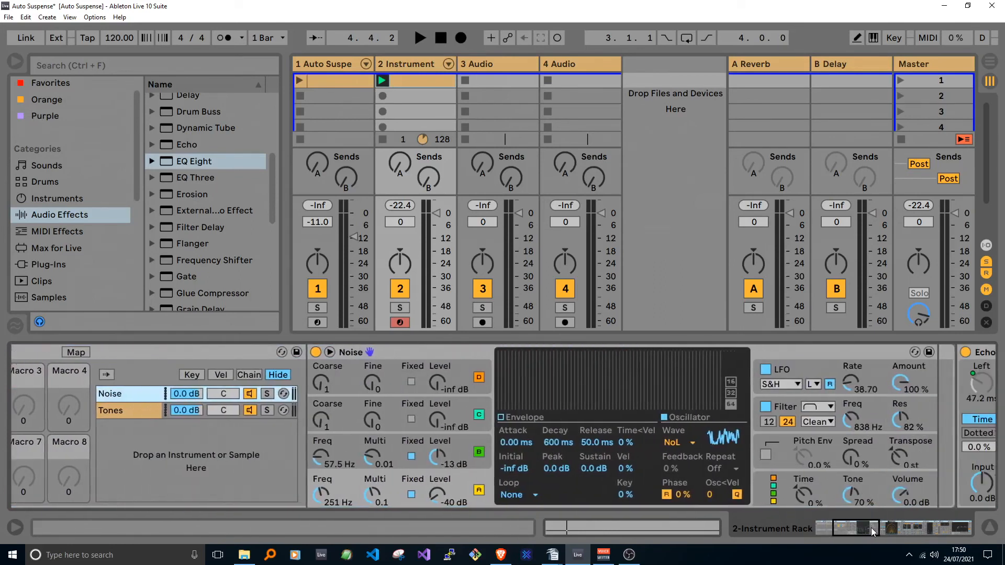
right_click(845, 387)
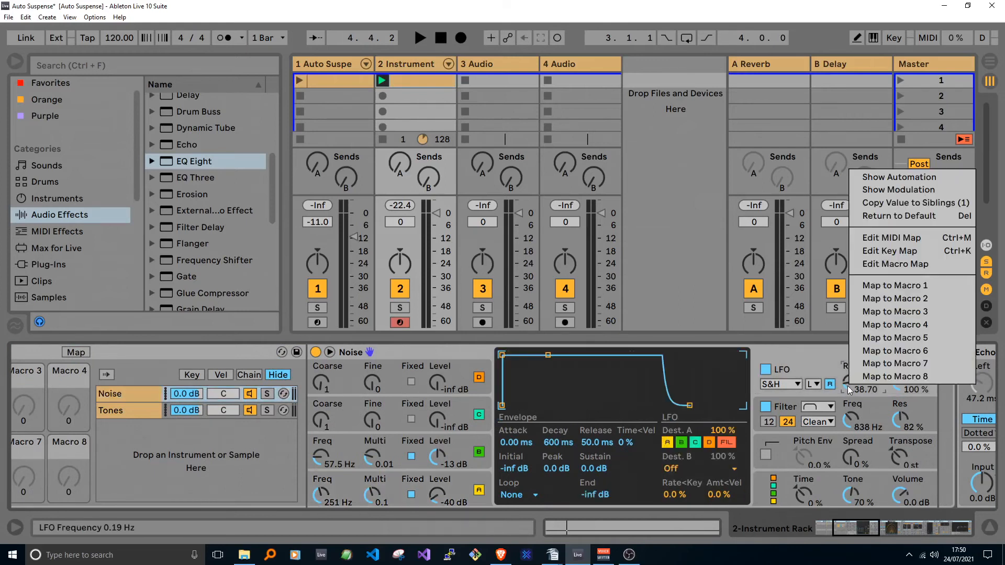
left_click(902, 288)
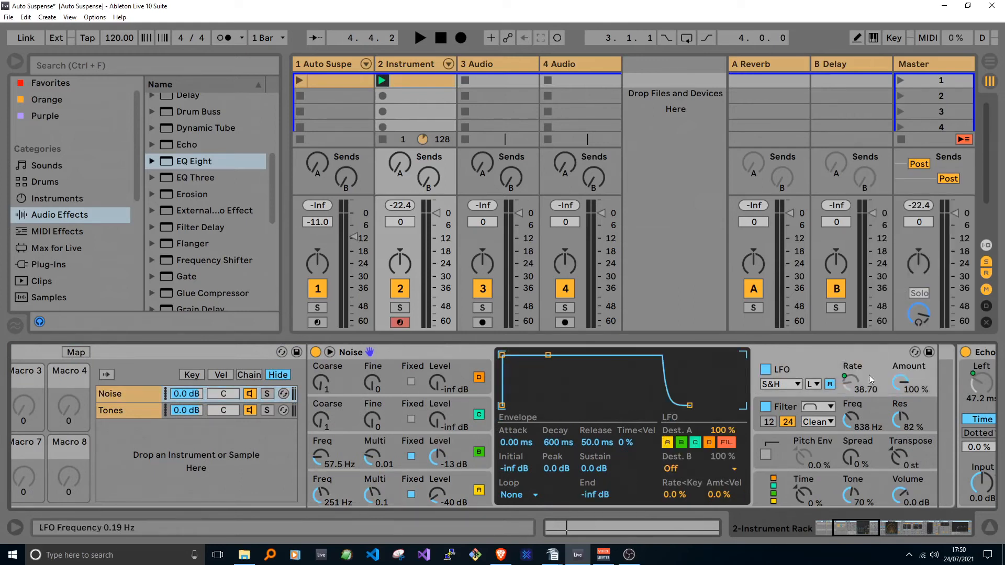
right_click(847, 427)
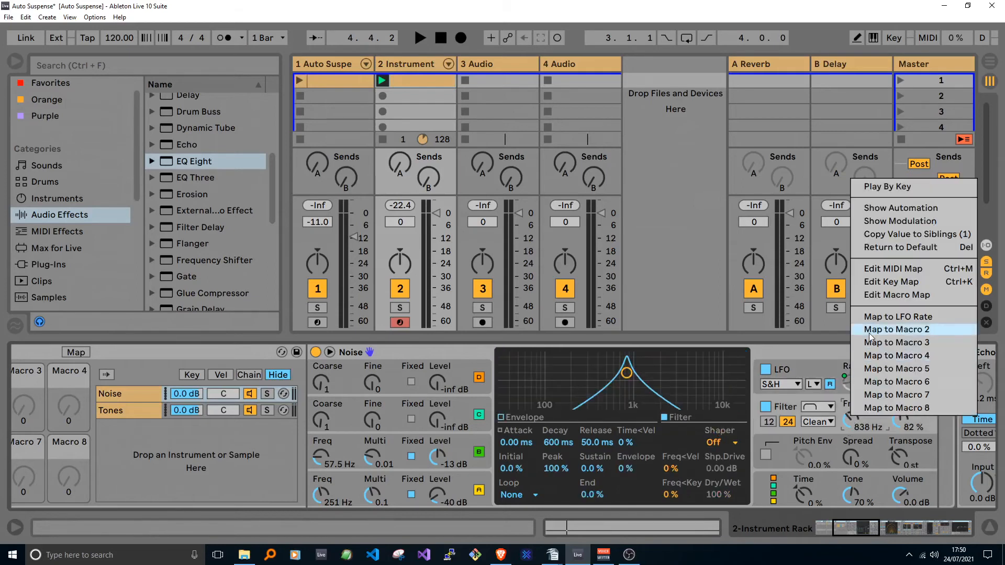
left_click(868, 333)
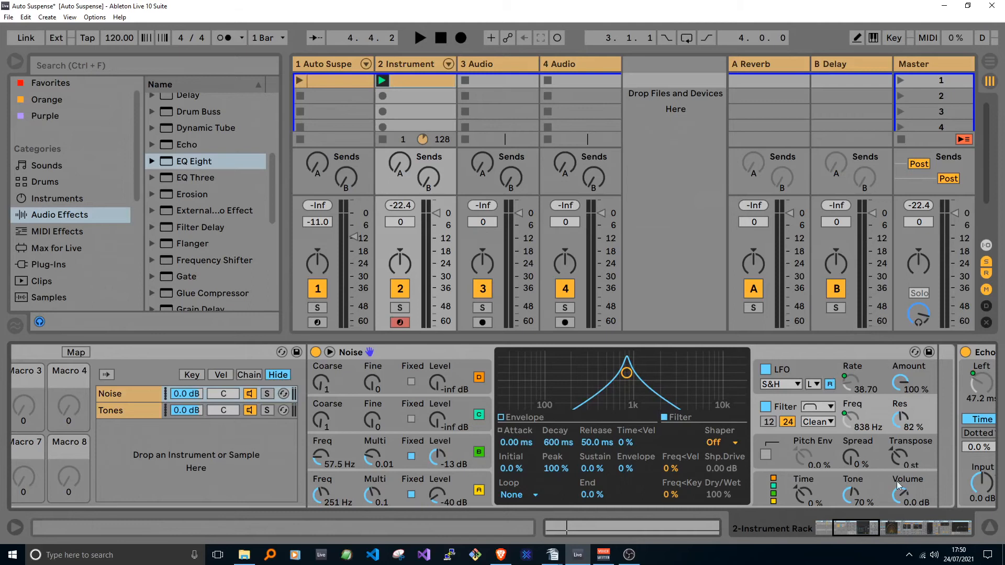
right_click(433, 496)
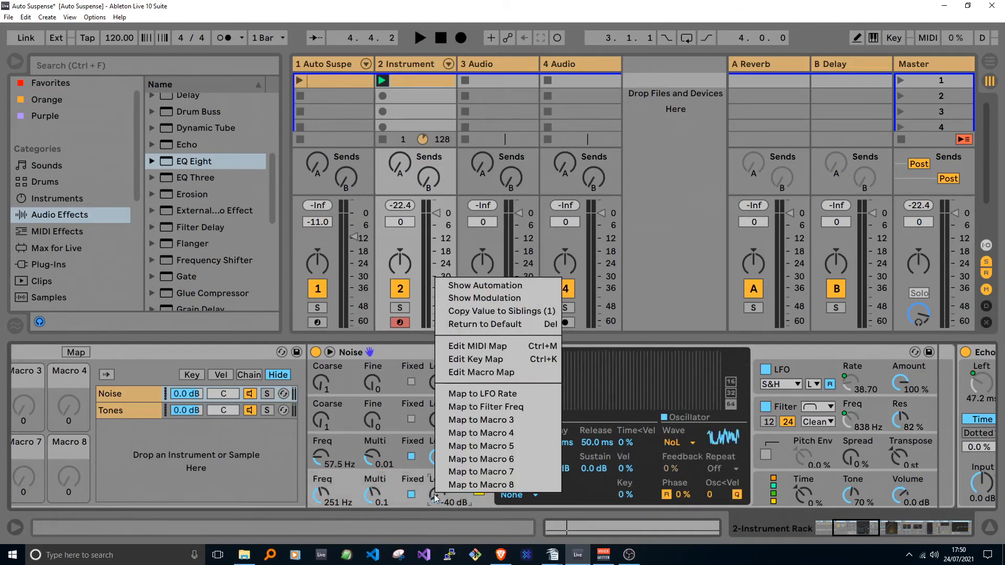
left_click(460, 419)
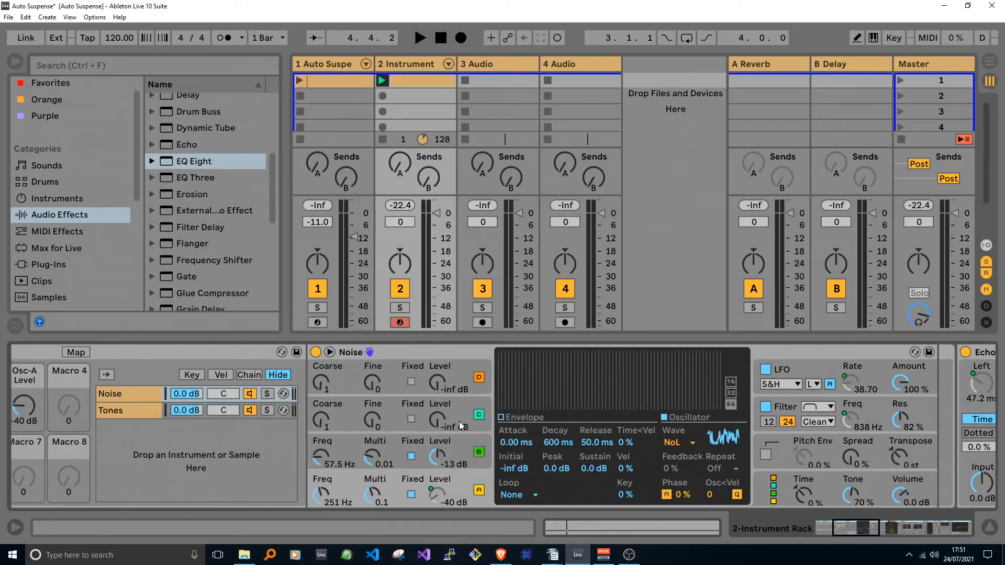
In the Tones chain, map the Operator's LFO Rate to Macro 5 and its filter Freq to Macro 6
left_click(130, 407)
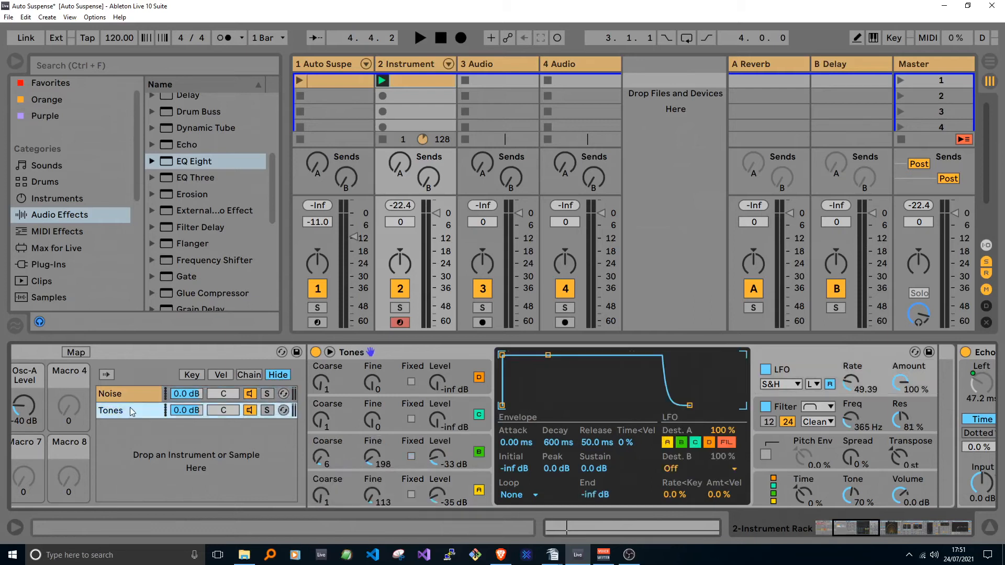
right_click(853, 384)
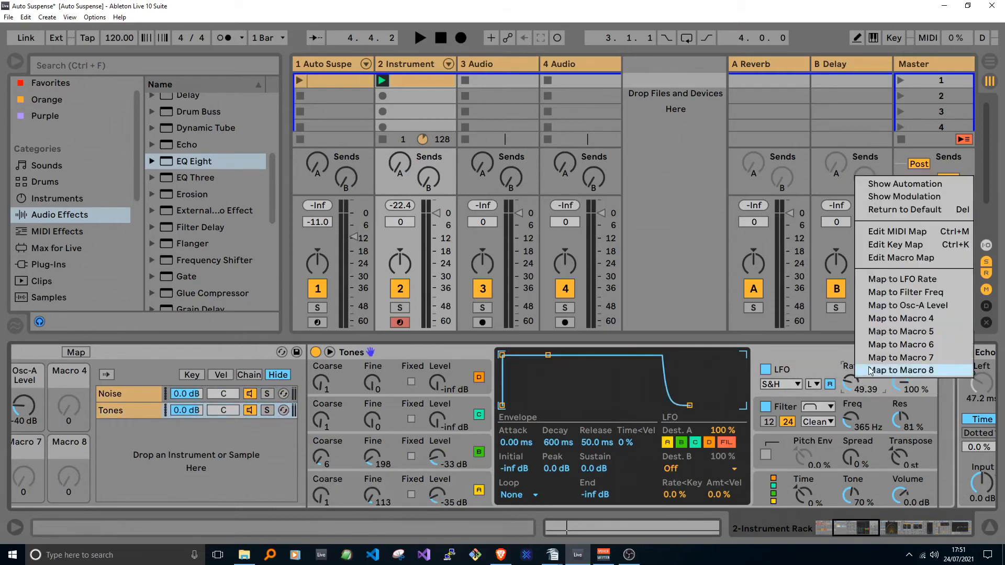
left_click(875, 331)
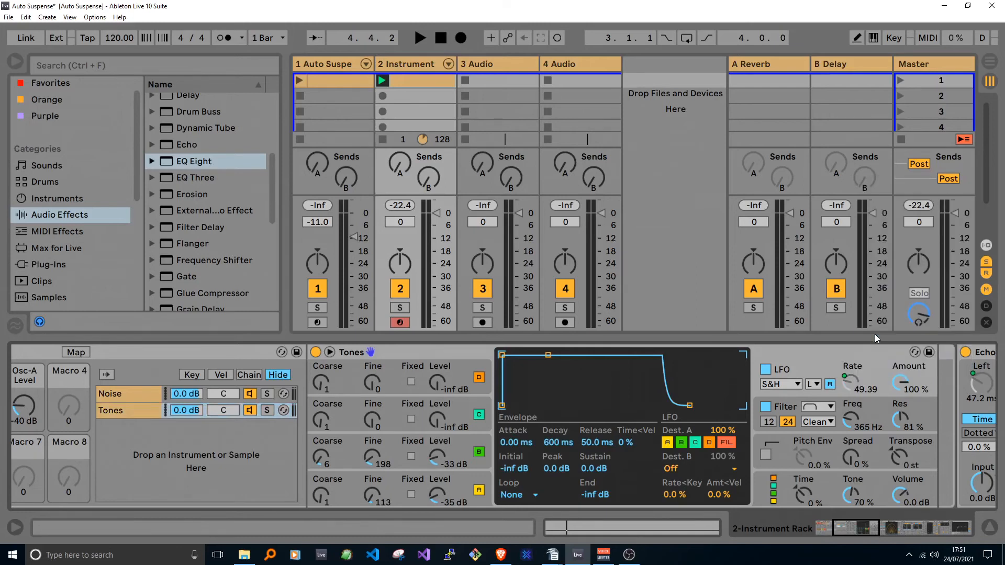
right_click(862, 420)
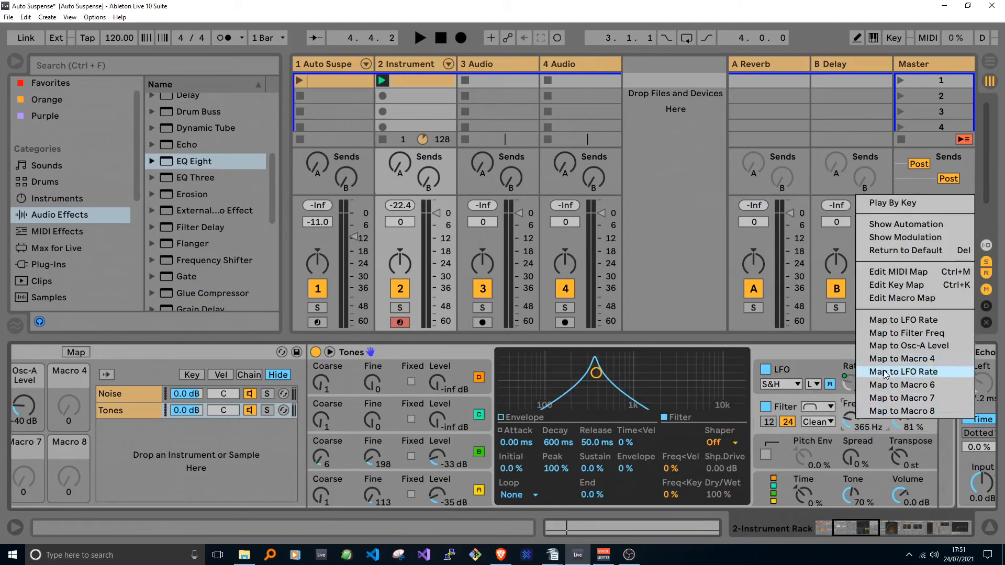
left_click(888, 386)
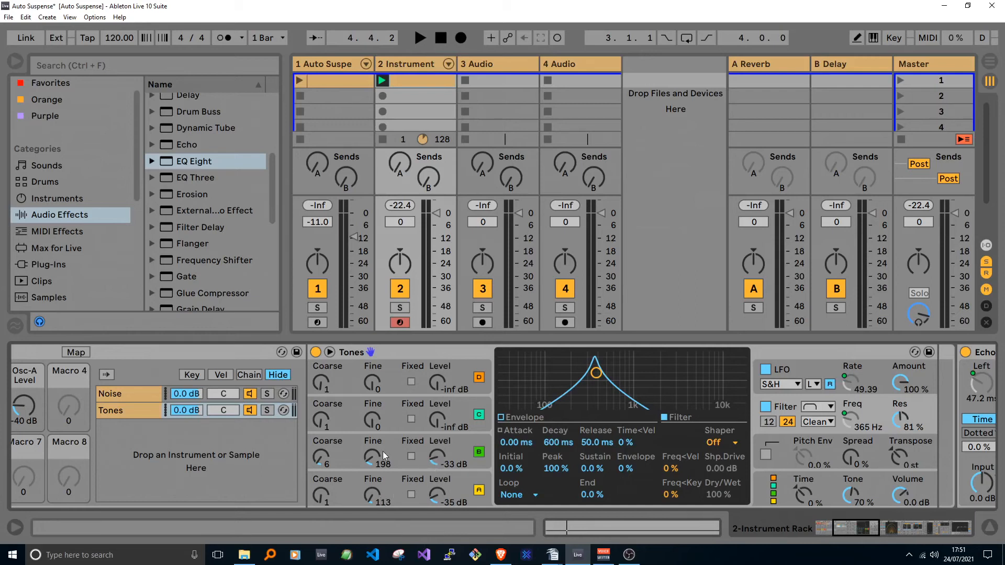
Map the Tones Operator's oscillator B Coarse to Macro 7 and oscillator A Level to Macro 8 of the Auto Suspense rack
left_click(323, 461)
right_click(323, 462)
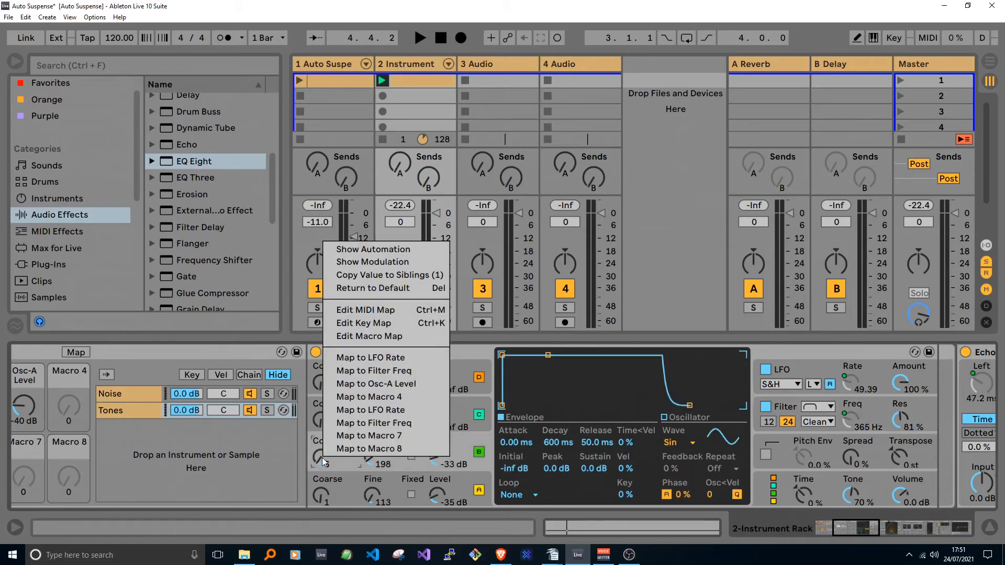
left_click(360, 435)
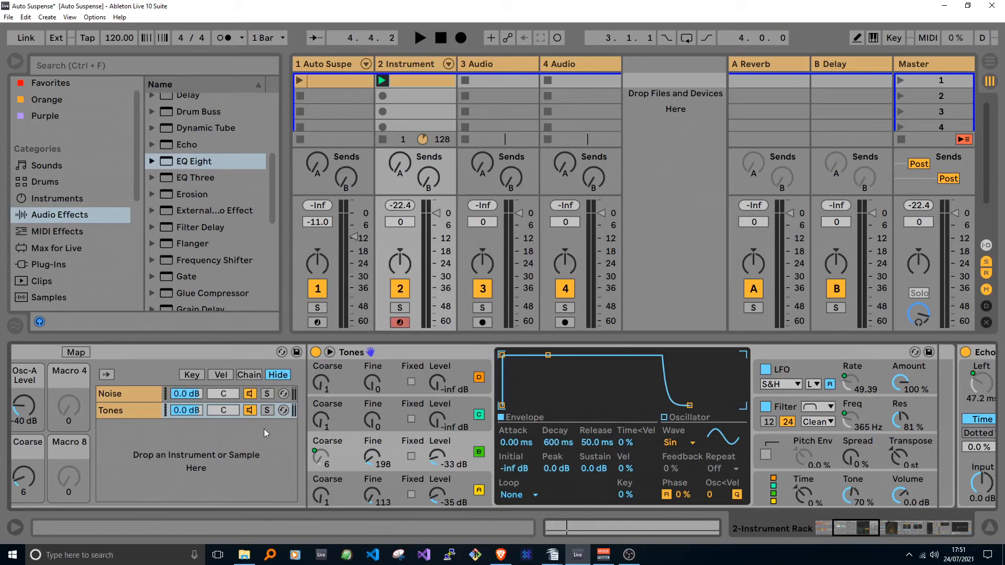
right_click(439, 497)
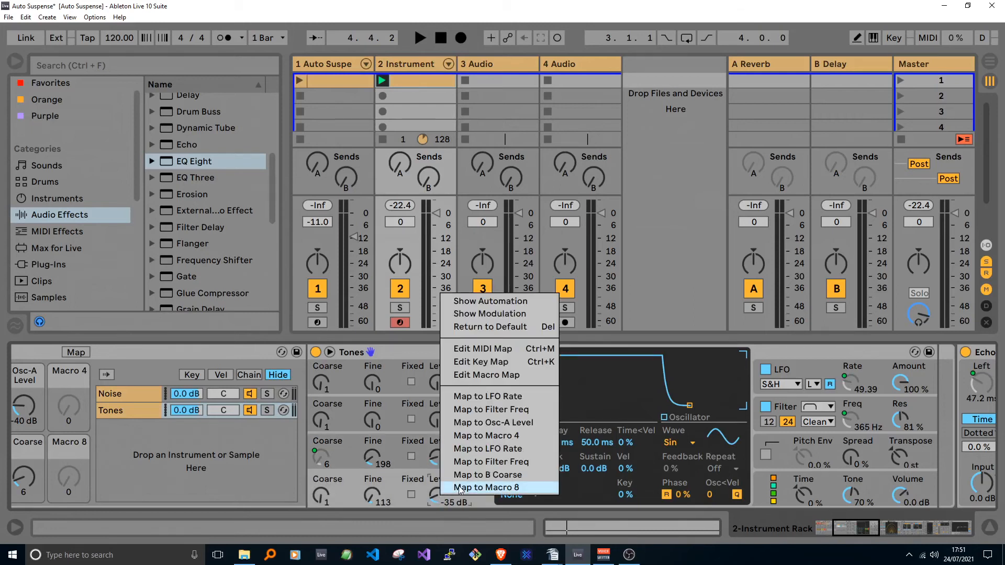
left_click(459, 489)
left_click_drag(878, 530, 829, 528)
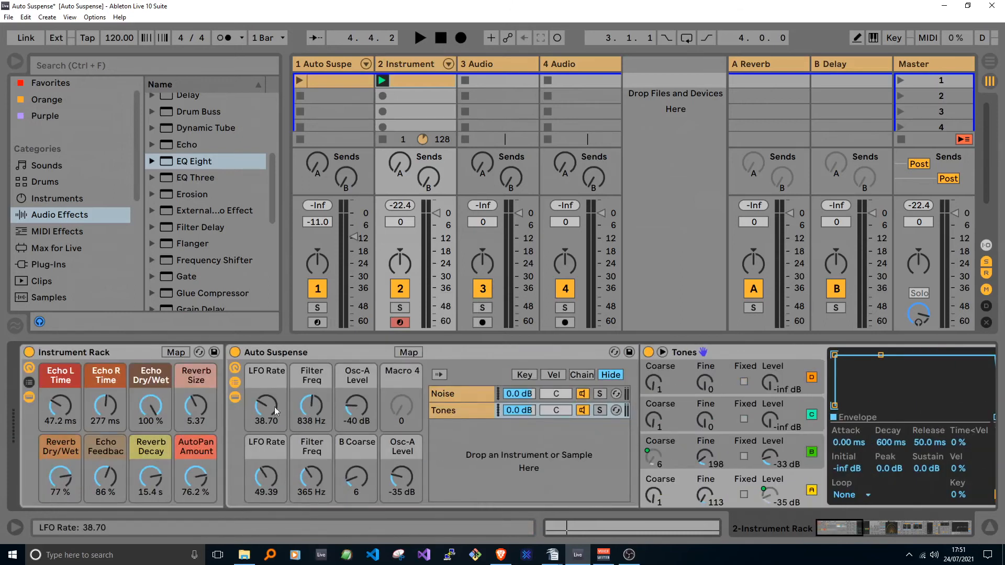
Rename the first three macros of the Auto Suspense rack as Noise LFO Rate, Noise Freq and Noise Vol
left_click(262, 378)
key("ctrl+r")
key("Return")
left_click(302, 379)
key("ctrl+r")
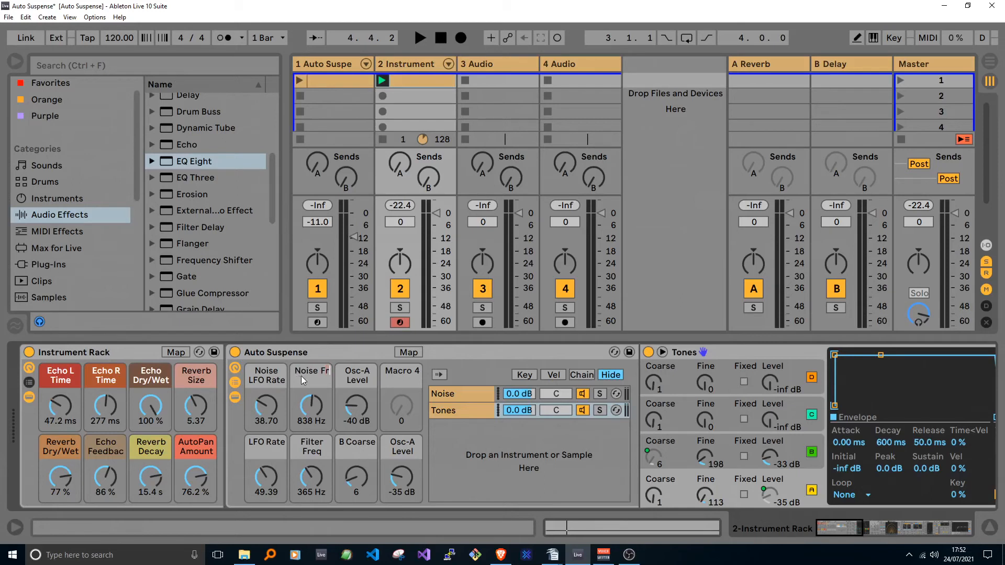
type("Noise Freq")
key("Return")
left_click(356, 382)
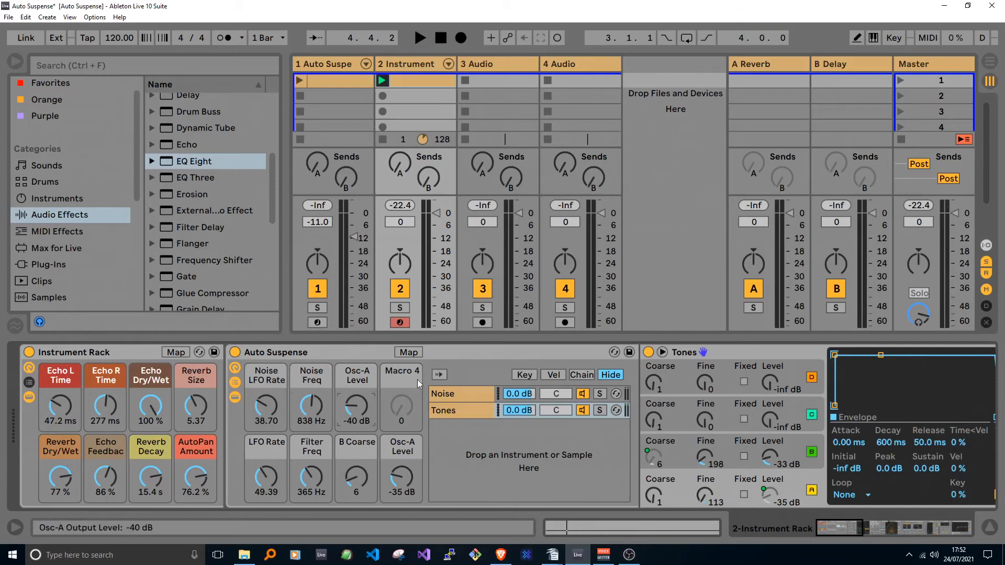
left_click(347, 379)
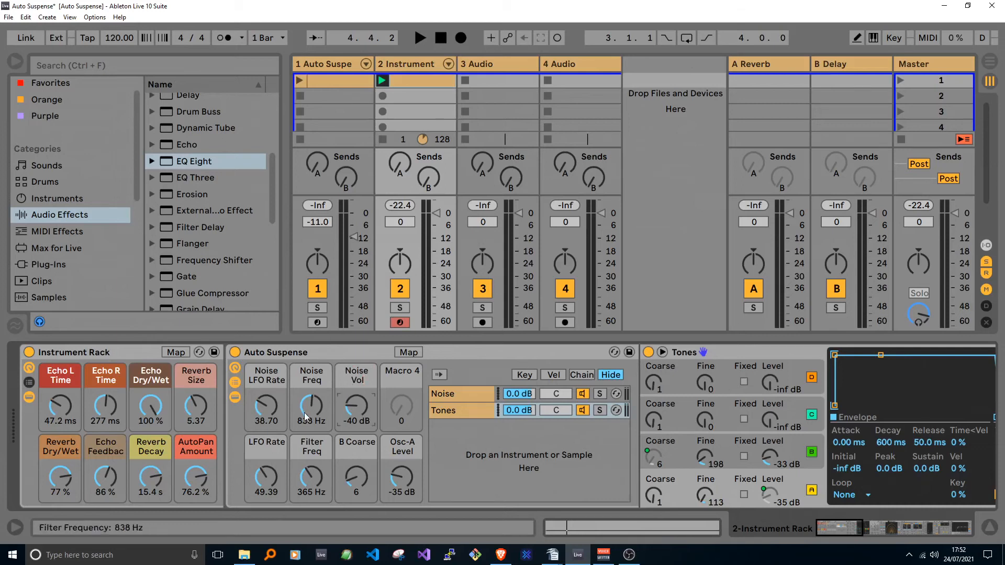
Rename Macro 5 of the Auto Suspense rack as Tones LFO Rate and Macro 6 as Tones Freq
left_click(268, 448)
key("ctrl+r")
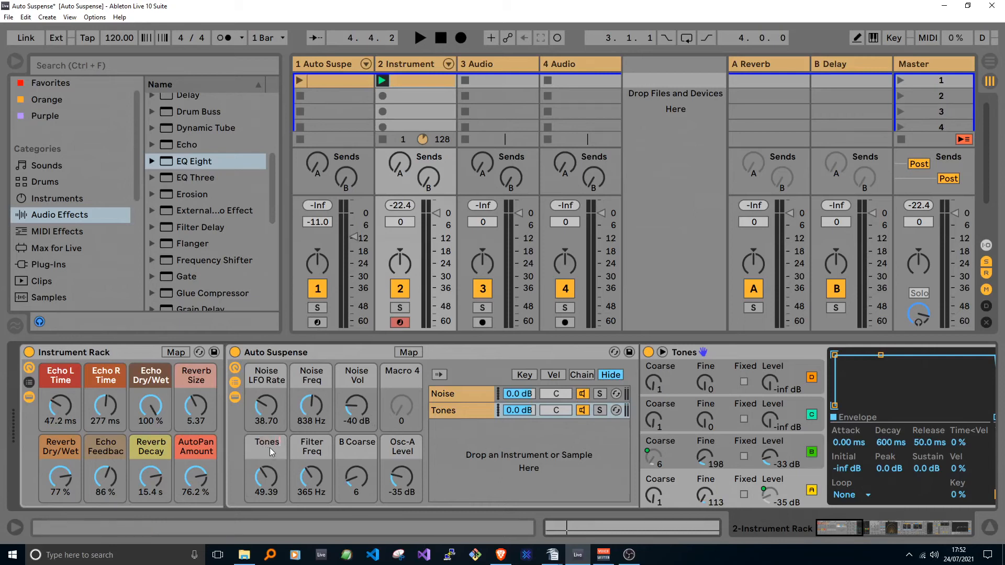
type("Tones LFO Rate")
key("Return")
left_click(312, 446)
key("ctrl+r")
type("Tones Freq")
key("Return")
Rename the B Coarse macro of the Auto Suspense rack as OverTns Level
left_click(344, 448)
key("ctrl+r")
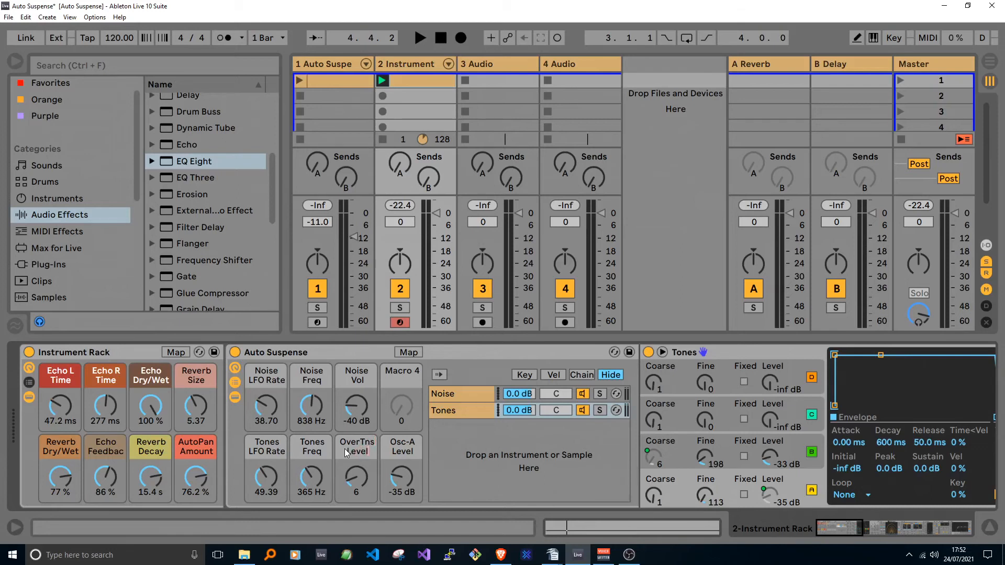
left_click(344, 448)
left_click(262, 374)
left_click(305, 381)
left_click(350, 374)
left_click(316, 445)
left_click(352, 446)
left_click(392, 450)
key("ctrl+t")
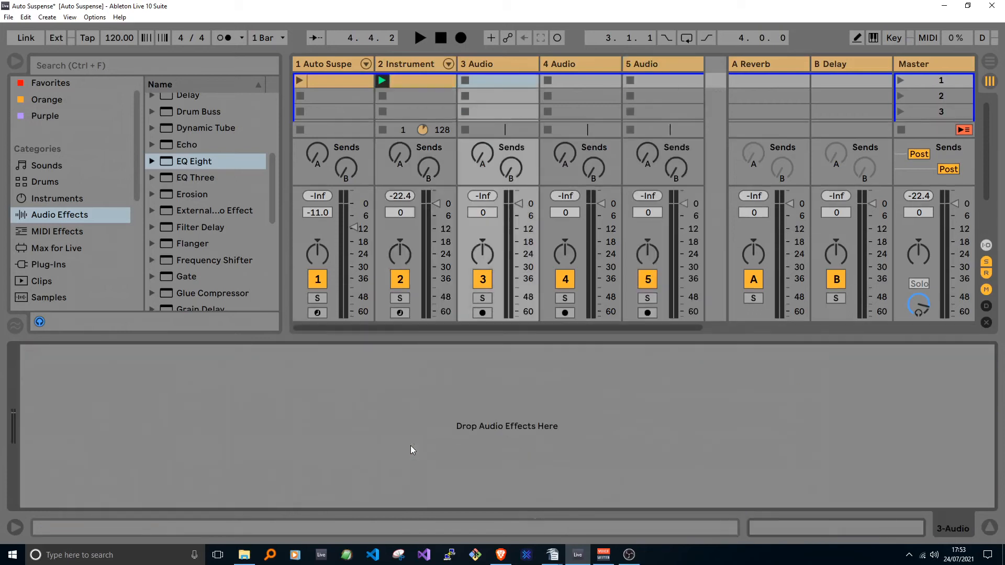
key("ctrl+z")
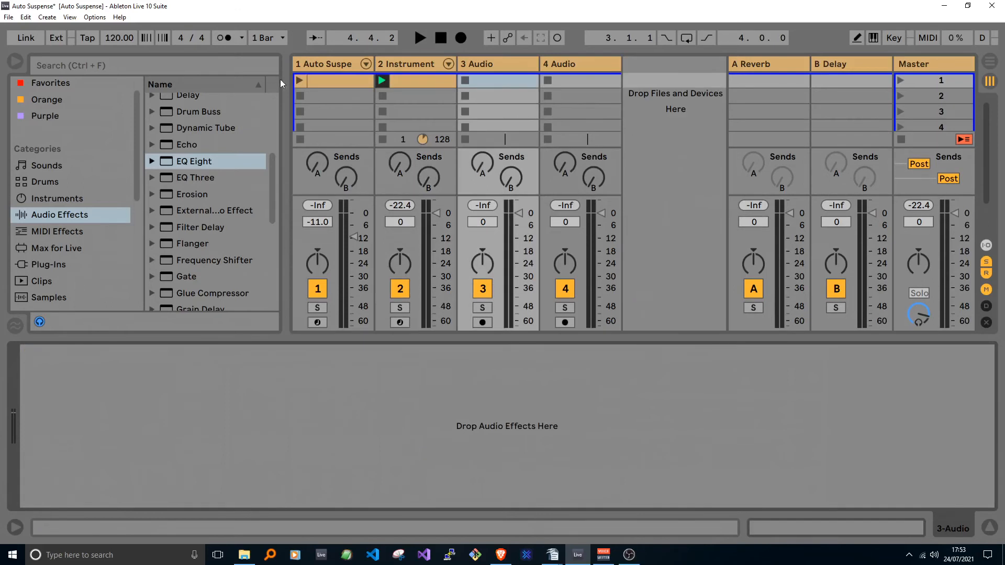
left_click(407, 63)
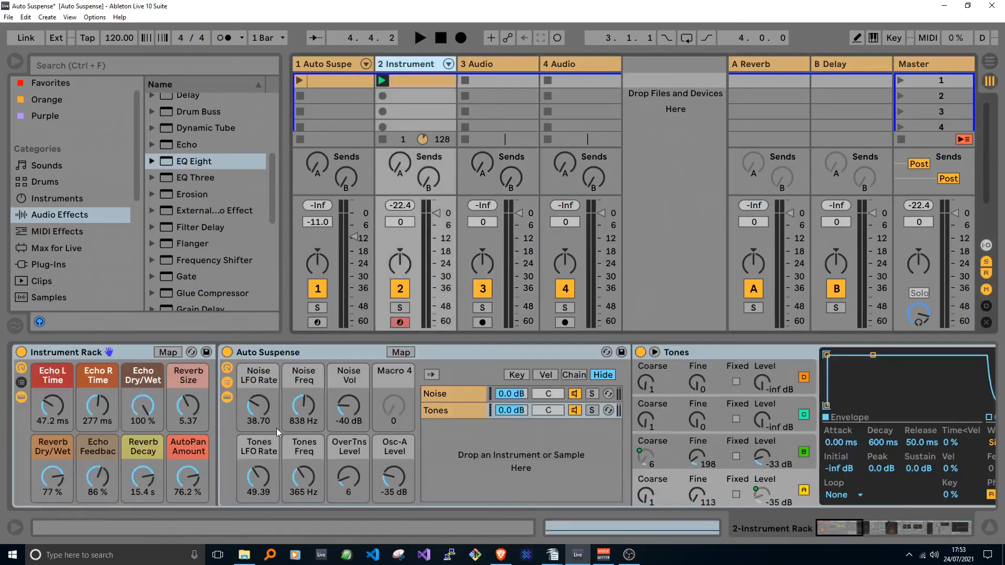
Rename the Osc-A Level macro in the Tones row of the Auto Suspense rack as Tones Vol
left_click(393, 451)
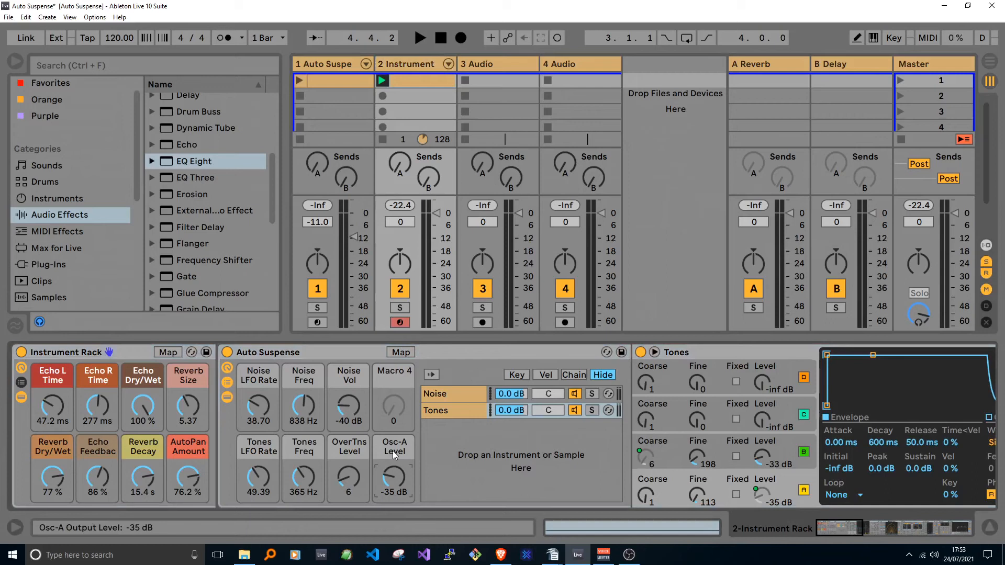
key("ctrl+r")
key("Return")
Color the Noise LFO Rate macro pink, Noise Freq orange and Noise Vol dark gold
right_click(260, 370)
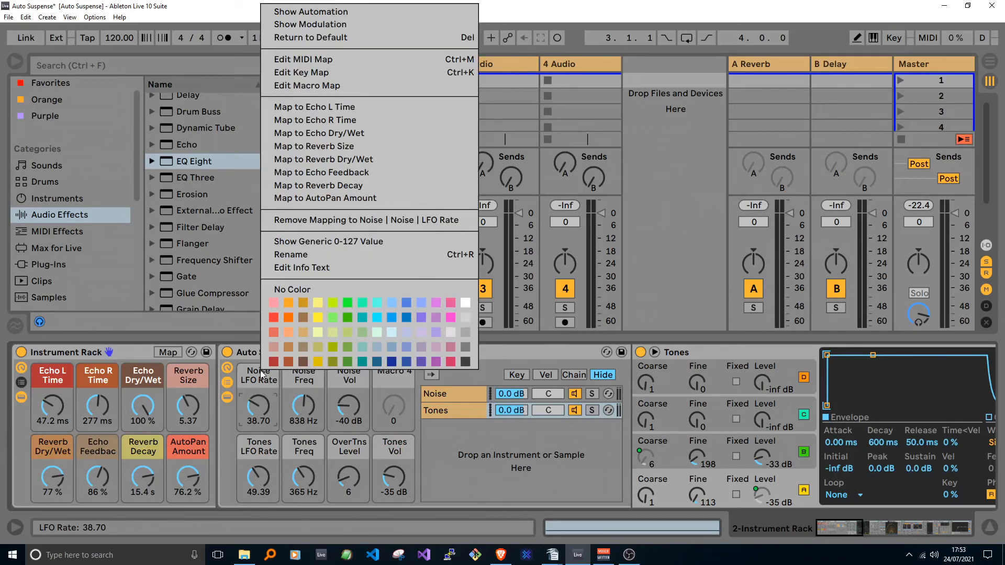
left_click(273, 302)
right_click(296, 372)
left_click(330, 313)
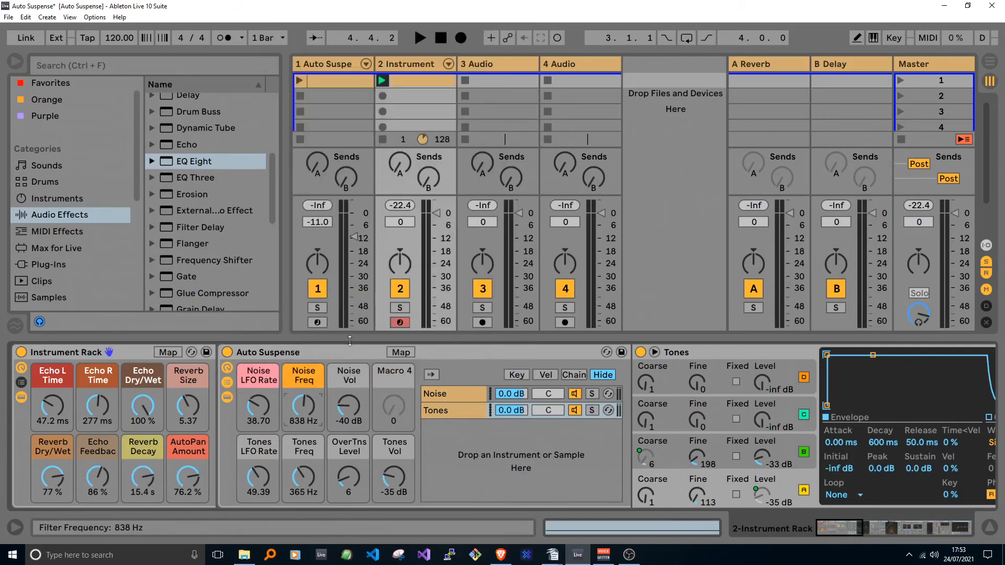
right_click(354, 373)
left_click(397, 299)
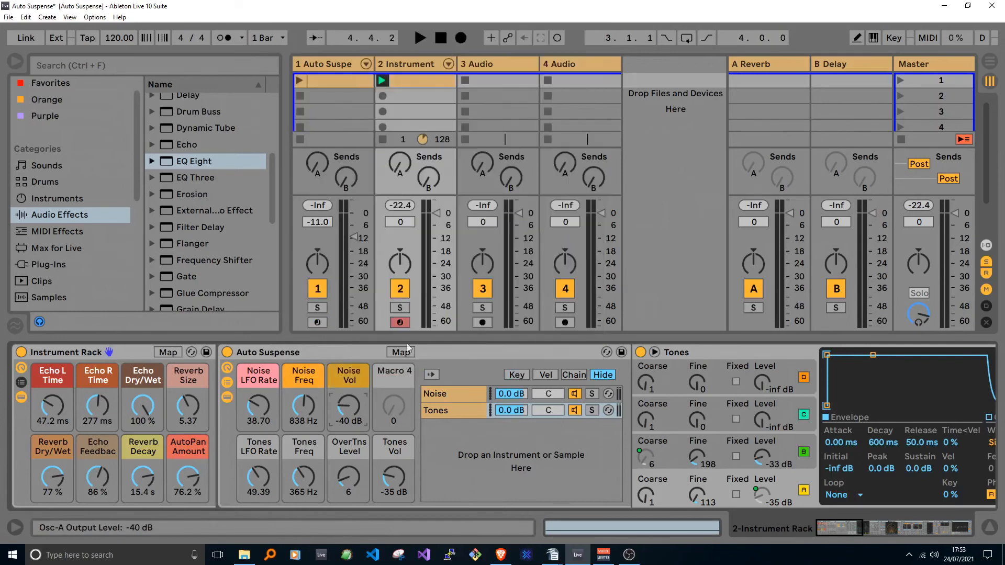
Try red and brown as the color of the unassigned Macro 4 in the Auto Suspense rack
right_click(398, 372)
left_click(414, 316)
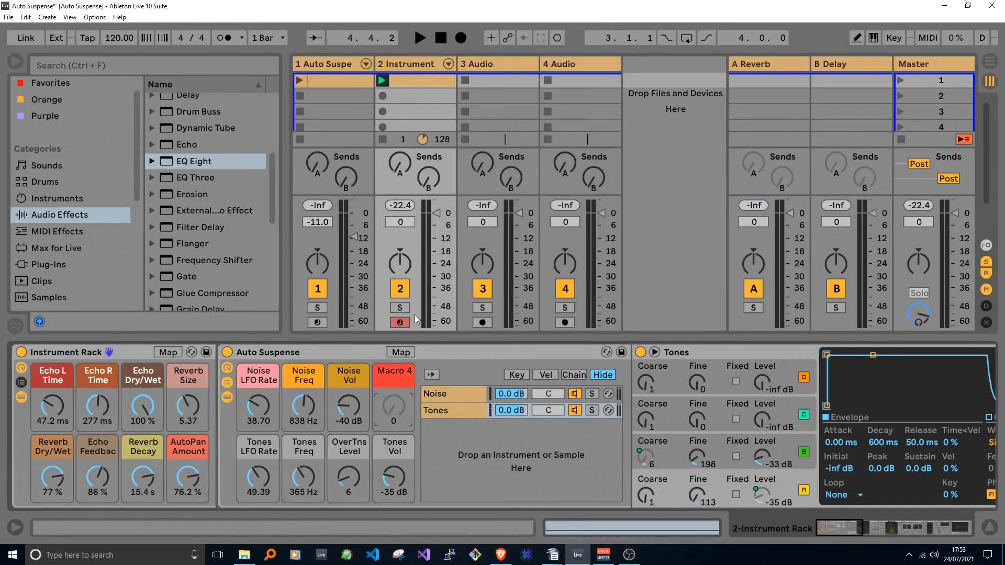
right_click(384, 382)
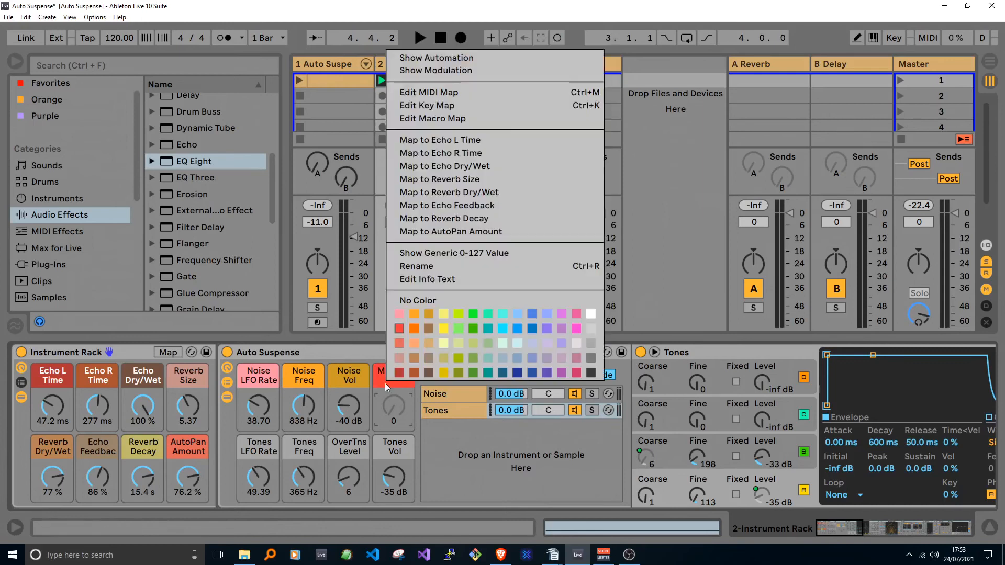
left_click(422, 329)
Color the Tones LFO Rate macro pale yellow-green and the Tones Freq macro muted green
right_click(250, 453)
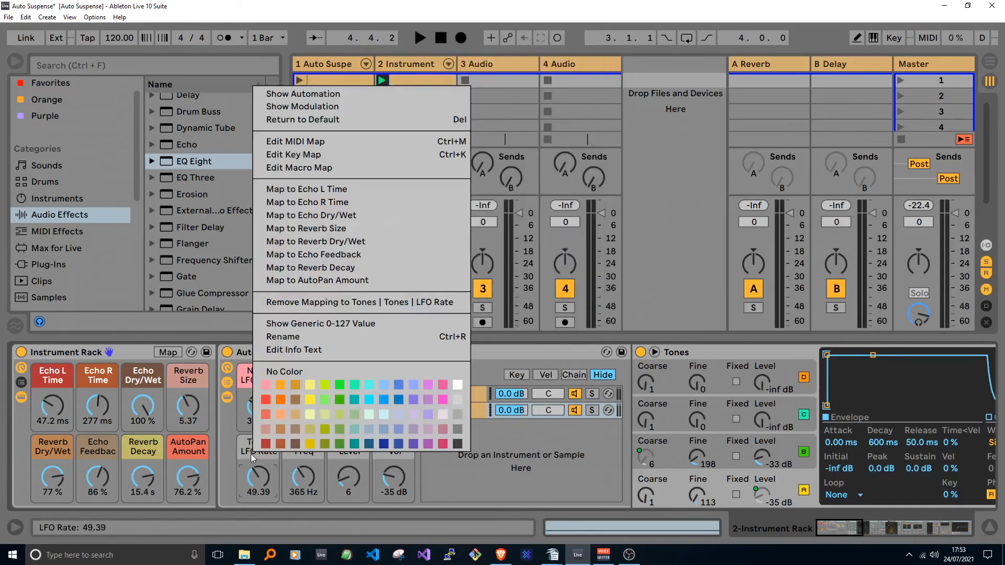
left_click(313, 399)
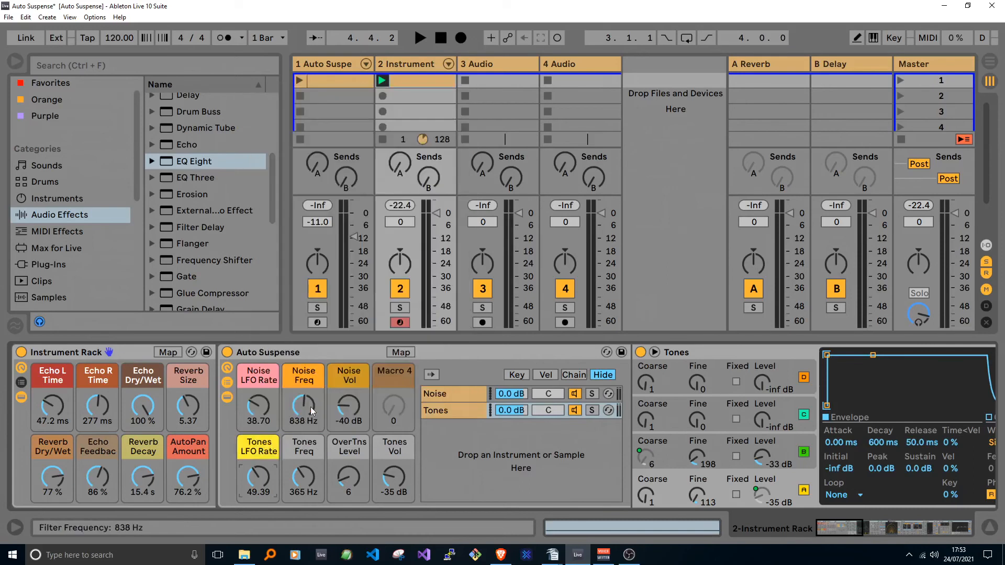
right_click(272, 450)
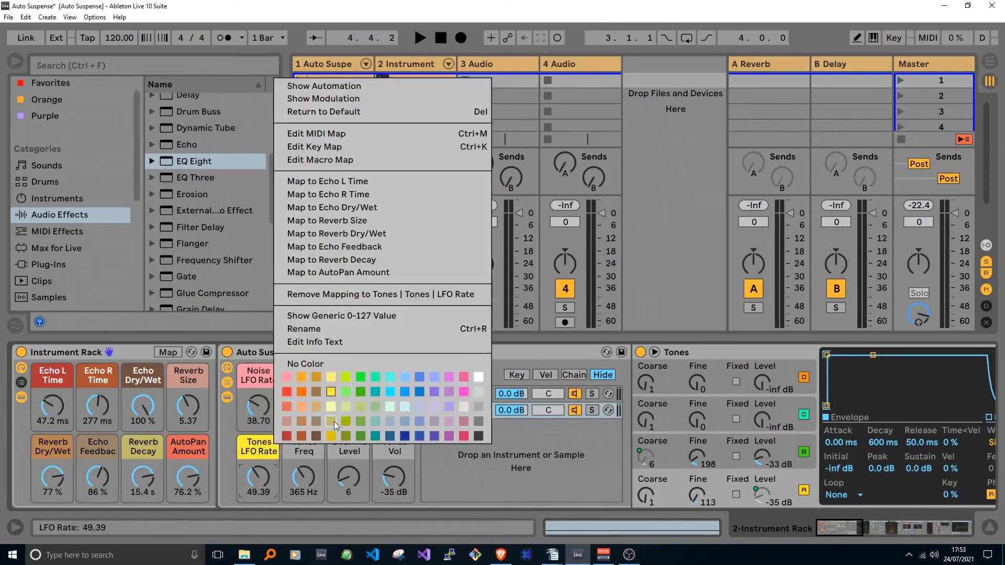
left_click(347, 409)
right_click(300, 450)
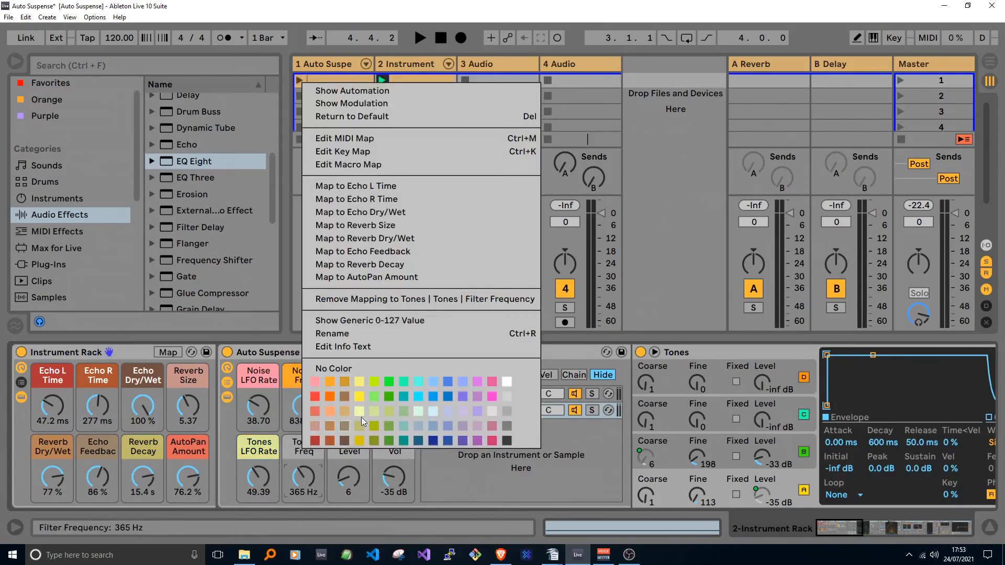
left_click(406, 407)
Color the OverTns Level macro pale mint and Tones Vol light gray, and reset Macro 4 to No Color
right_click(343, 441)
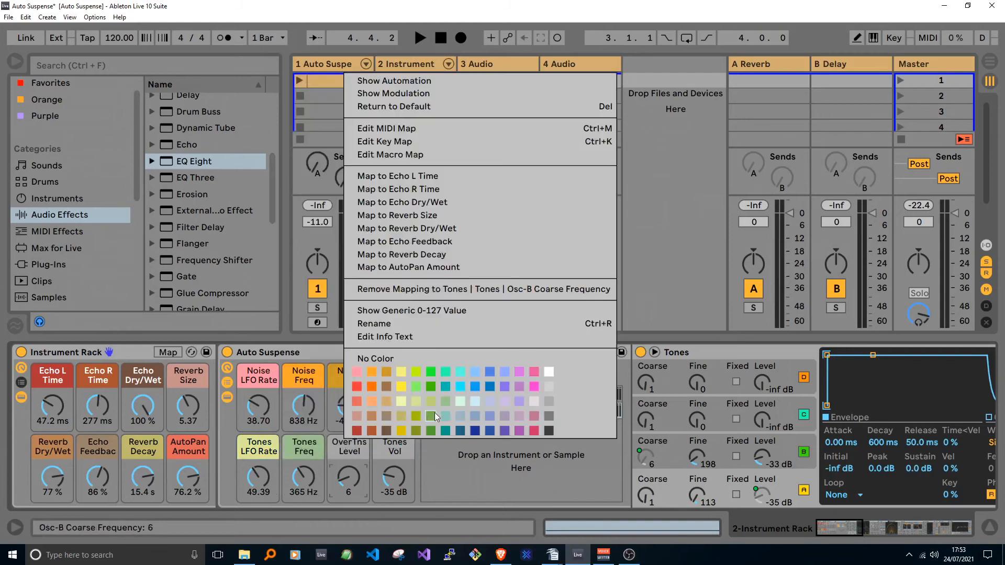
left_click(445, 402)
right_click(361, 450)
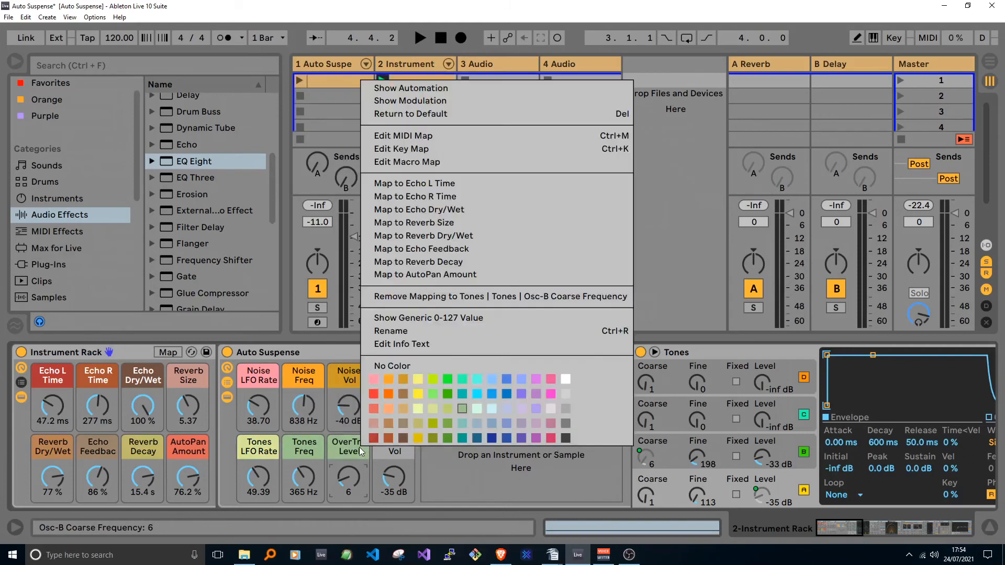
left_click(473, 407)
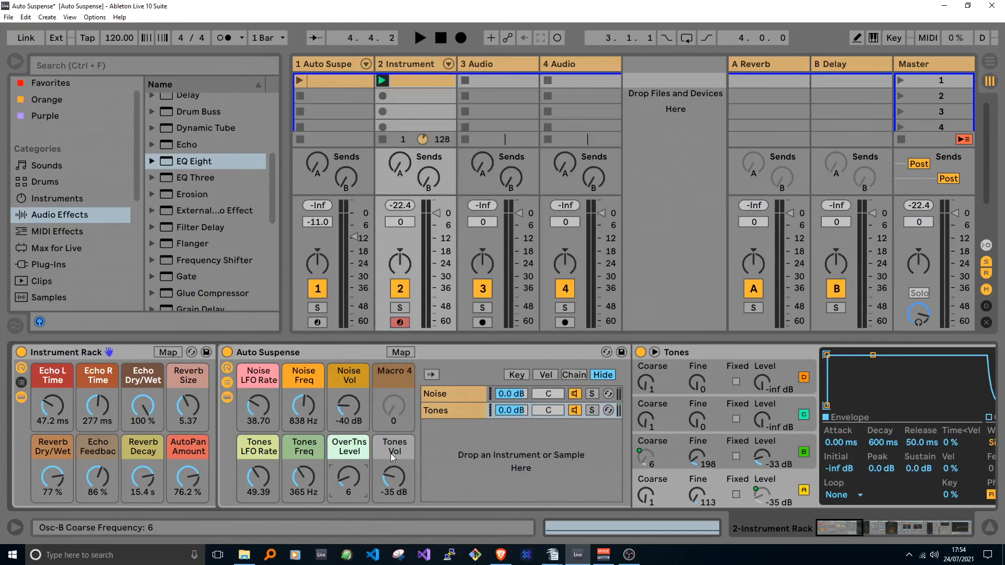
right_click(390, 453)
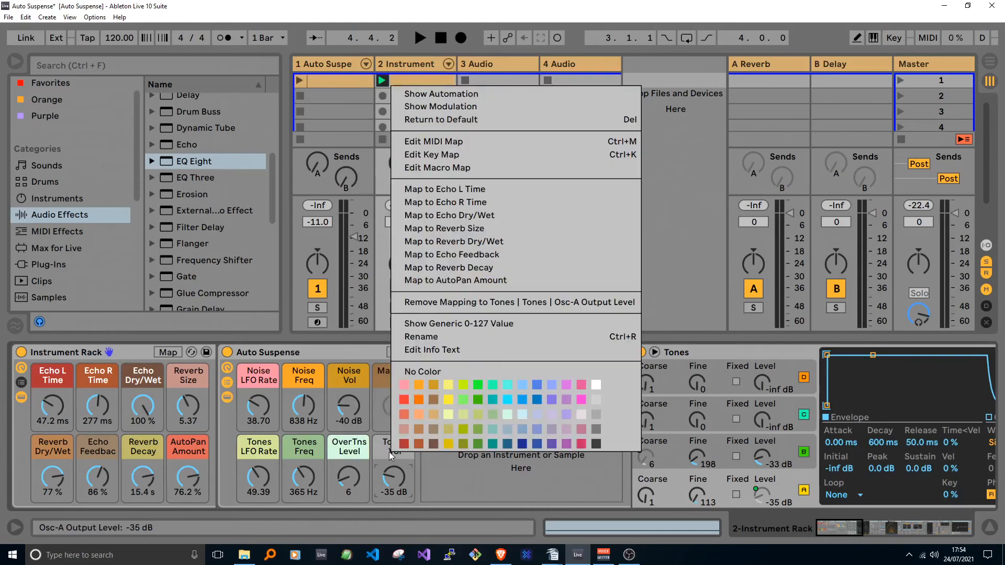
left_click(577, 416)
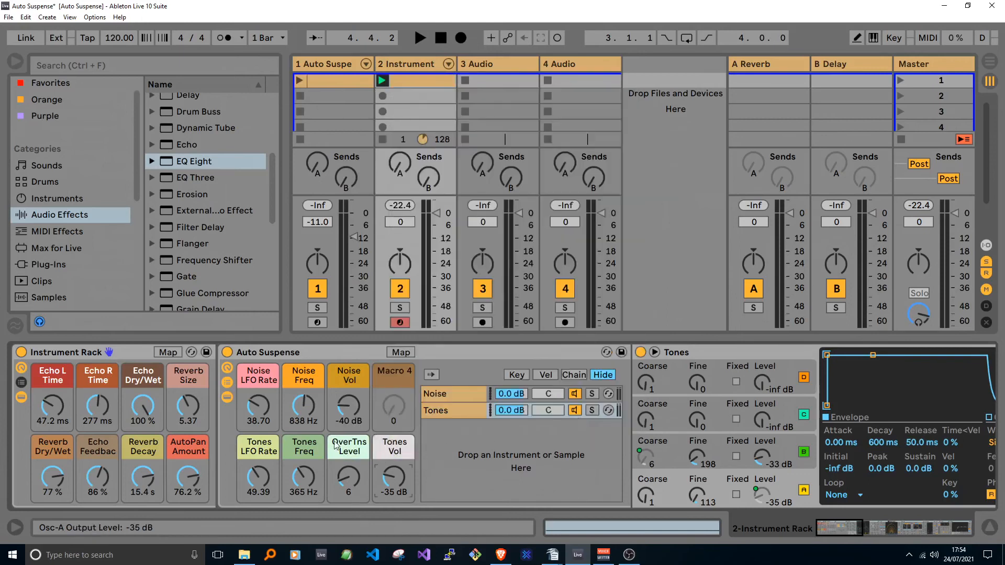
right_click(380, 406)
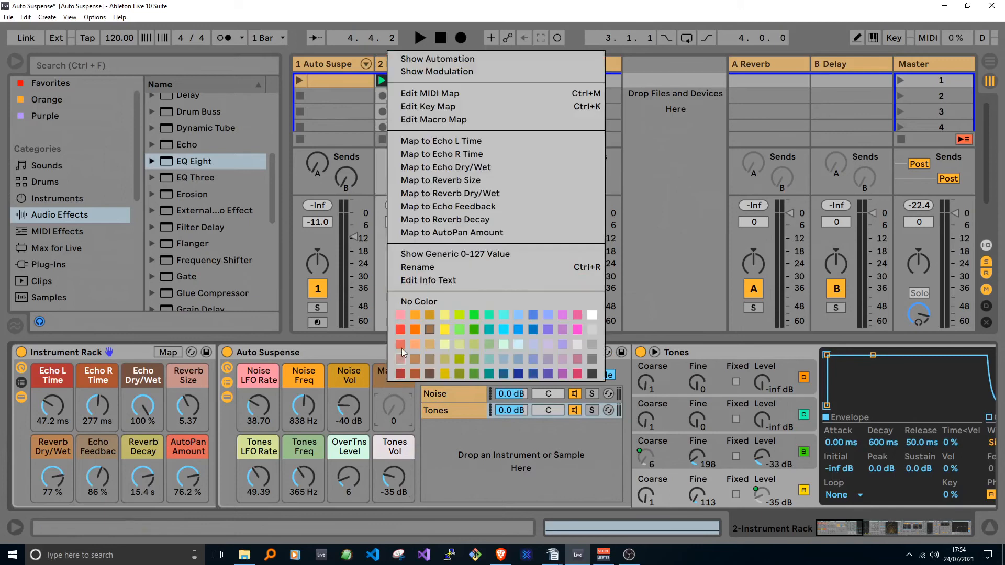
left_click(419, 302)
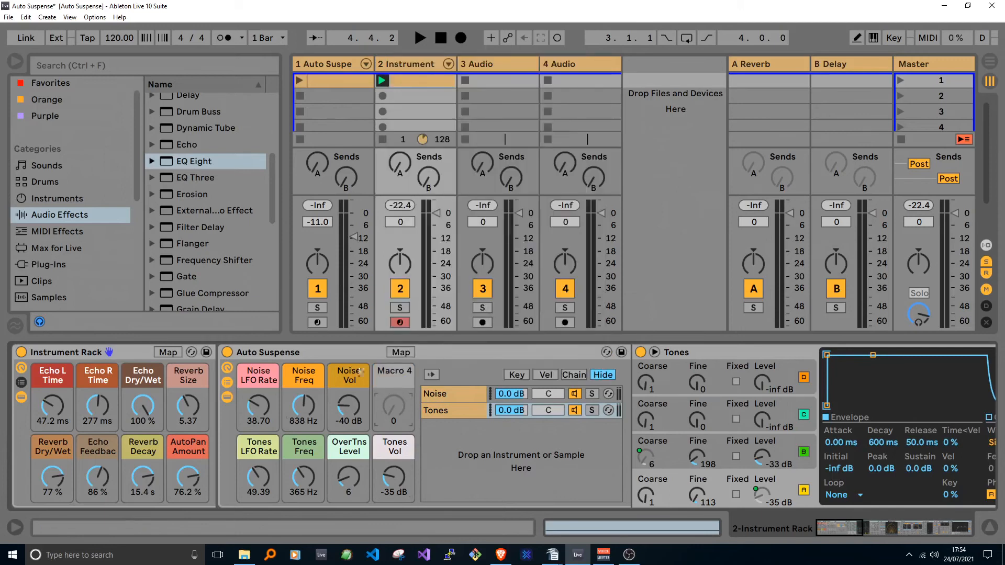
Save the Auto Suspense Live Set
left_click_drag(841, 525, 818, 522)
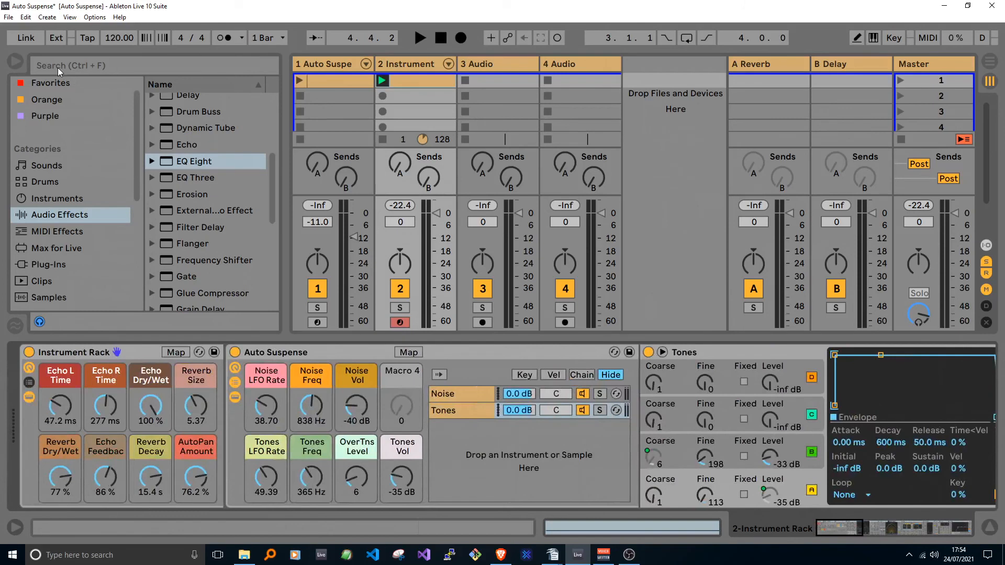
left_click(8, 18)
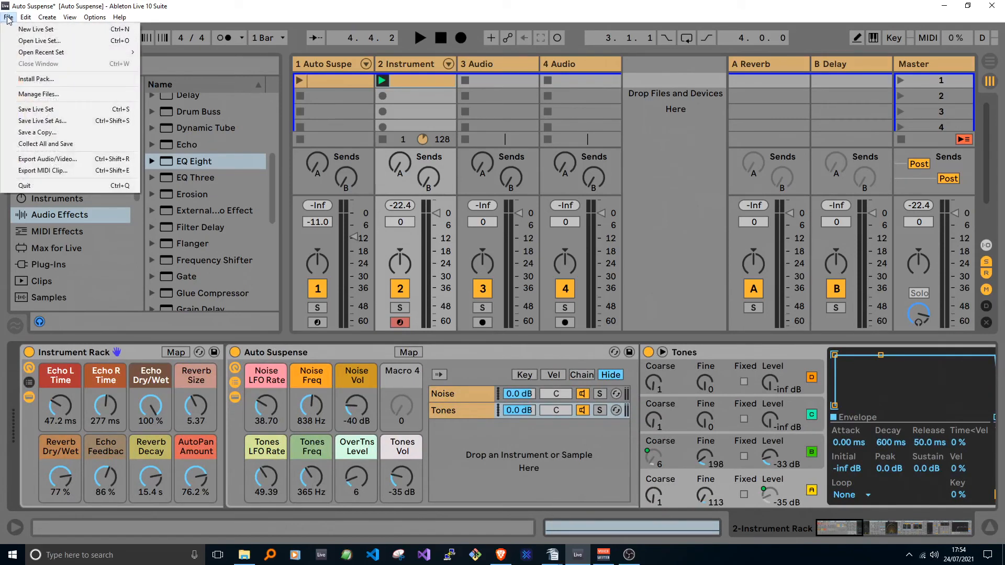
left_click(28, 109)
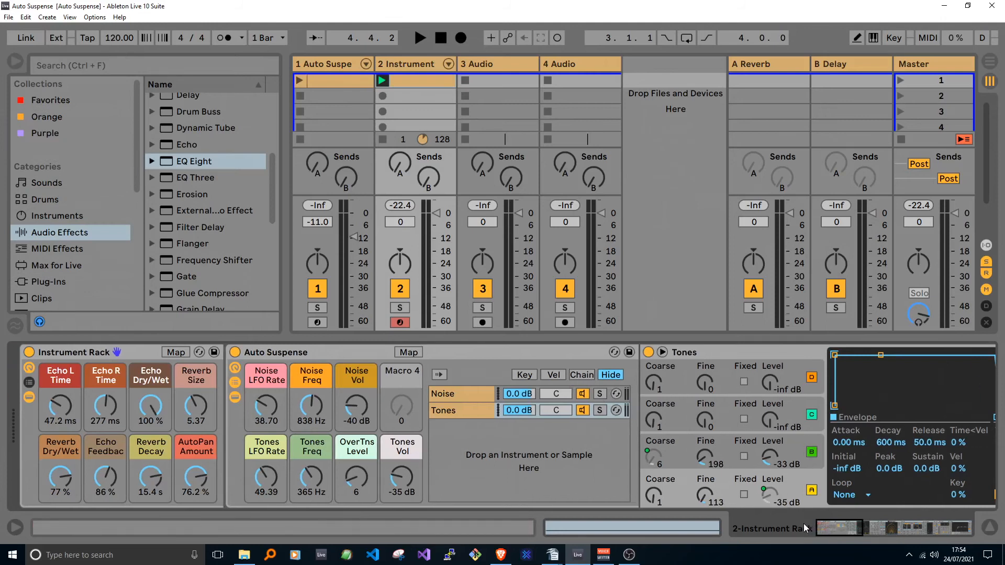
left_click_drag(813, 523, 833, 523)
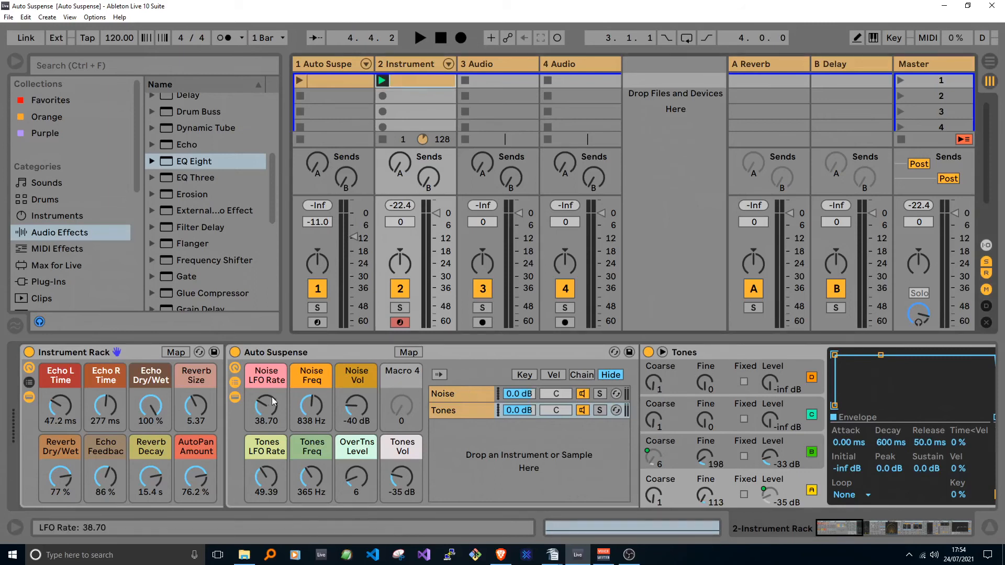
left_click(237, 397)
left_click(237, 397)
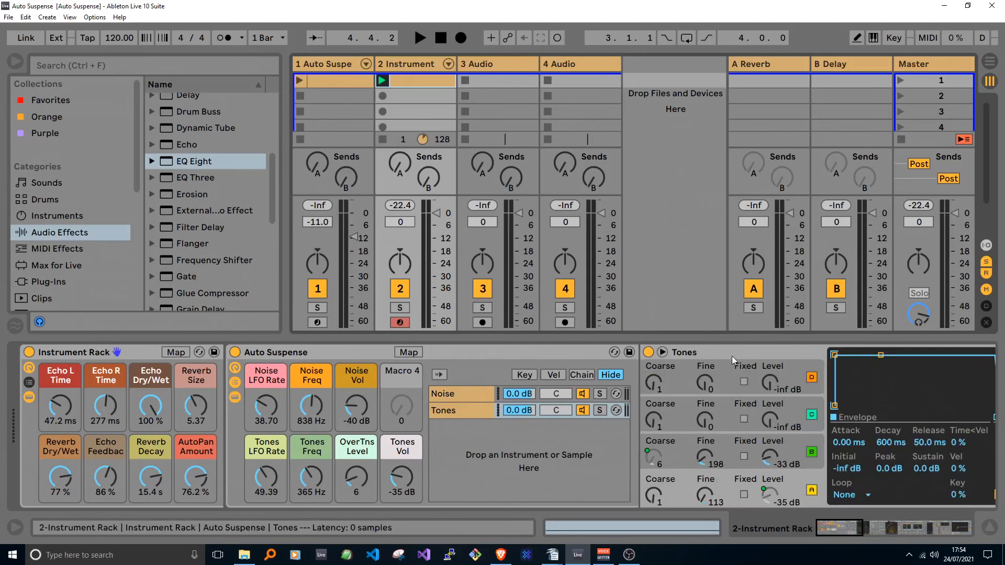
Collapse the Tones and Noise Operators and the Echo, Reverb, Compressor, Limiter, Auto Pan and EQ Eight devices in the rack
left_click(731, 356)
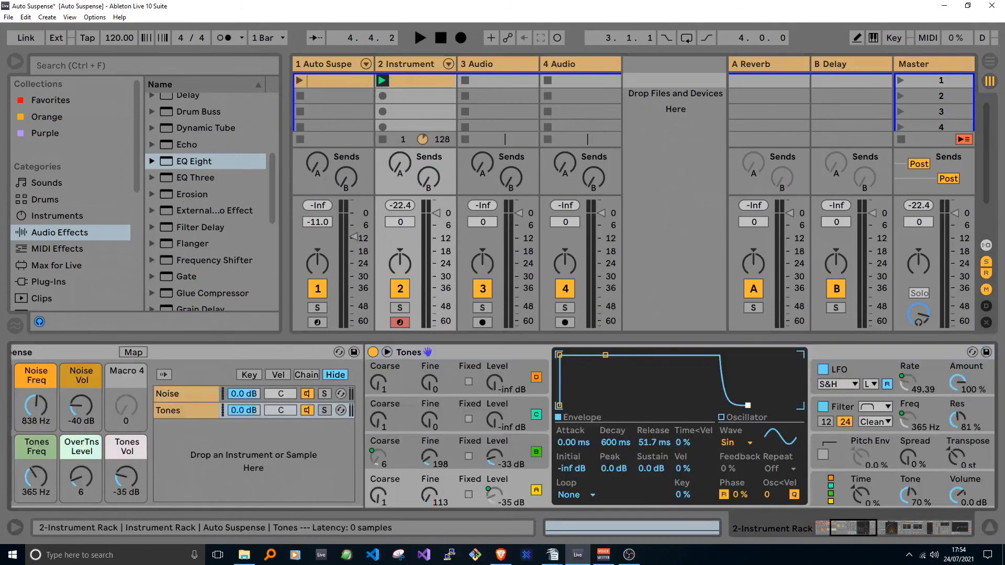
double_click(481, 353)
double_click(481, 354)
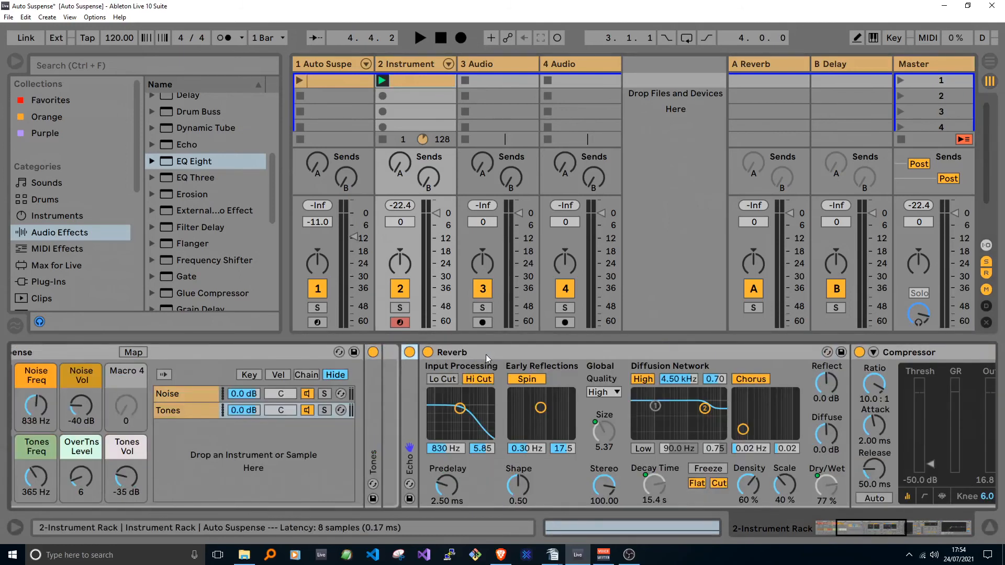
double_click(485, 354)
double_click(522, 347)
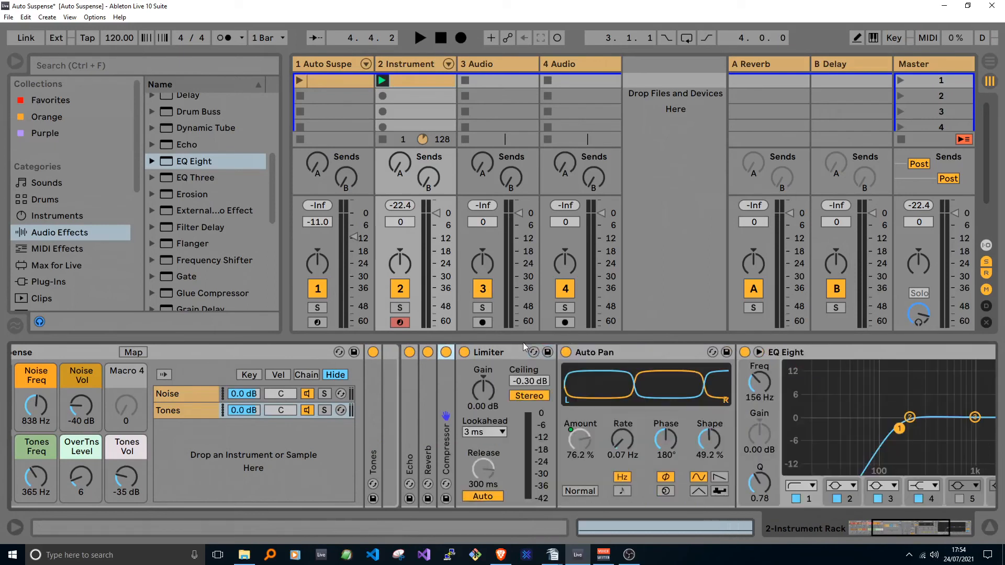
double_click(498, 347)
double_click(563, 350)
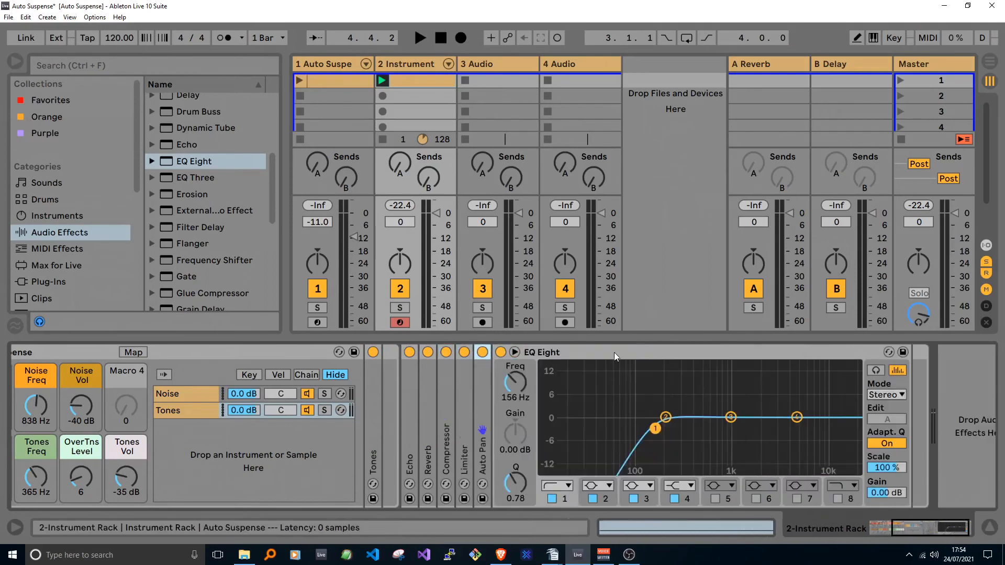
double_click(566, 353)
left_click(185, 399)
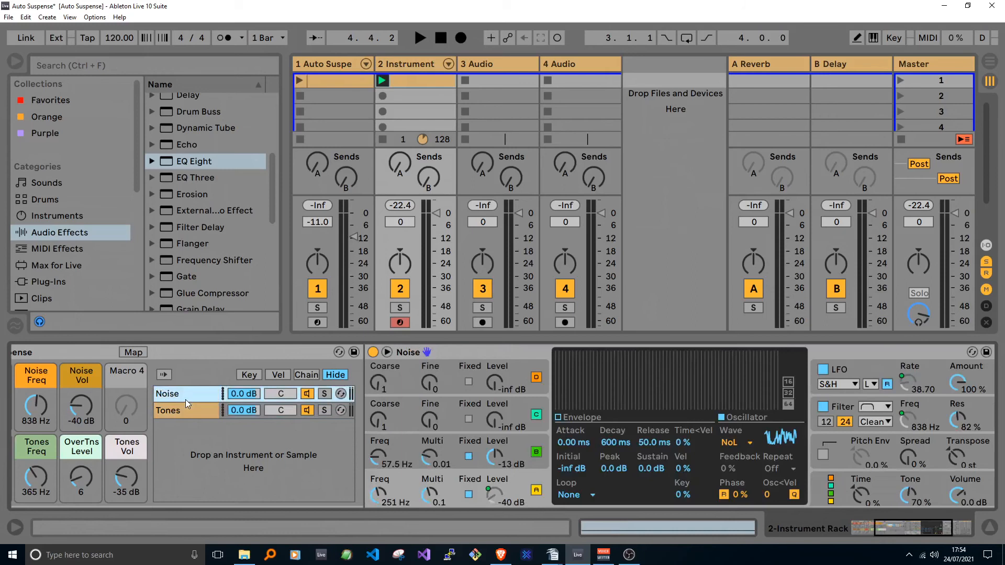
double_click(486, 356)
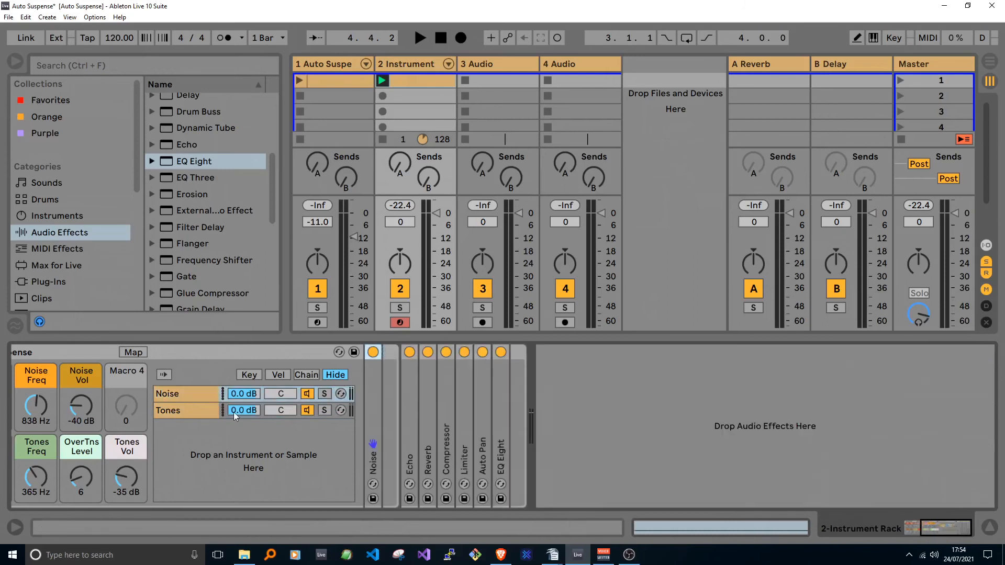
Hide the chain list and devices of the Auto Suspense rack, and save the Live Set
left_click_drag(919, 525, 871, 523)
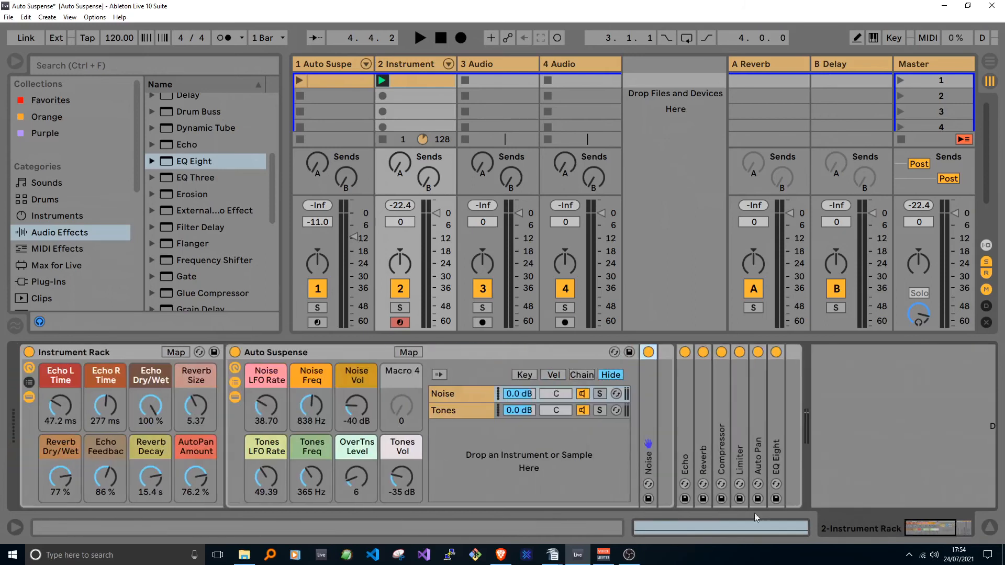
left_click(235, 383)
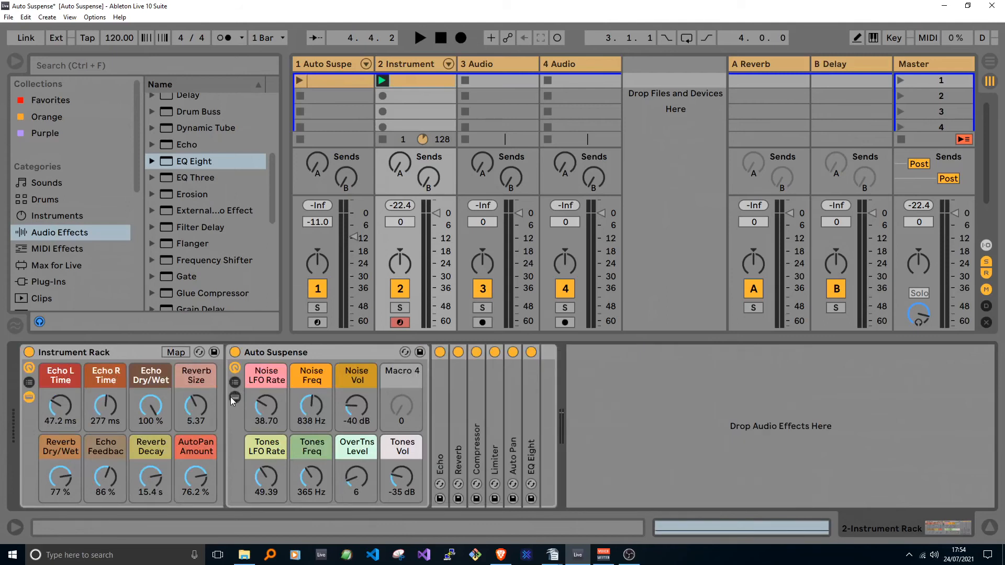
left_click(231, 397)
left_click(231, 397)
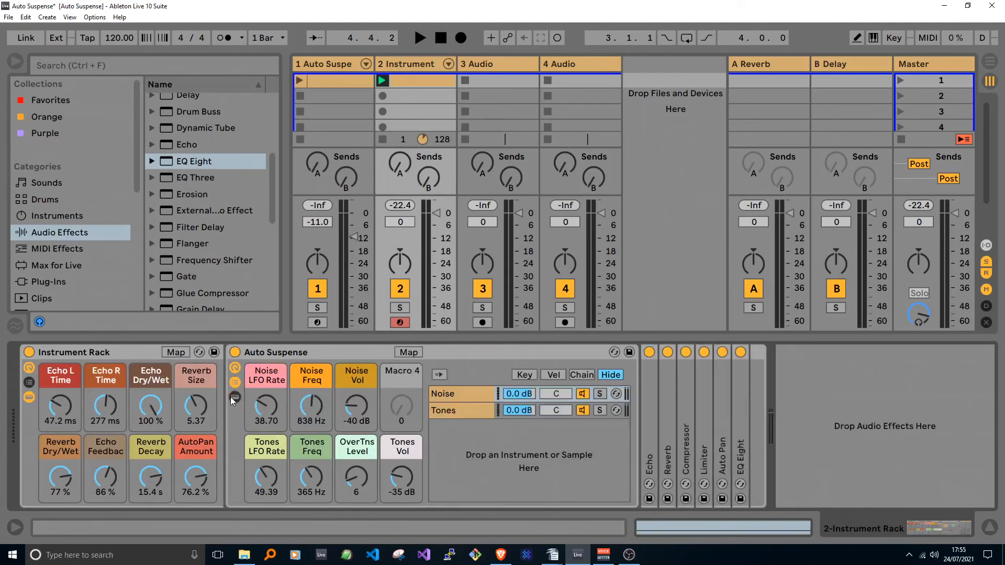
left_click(234, 382)
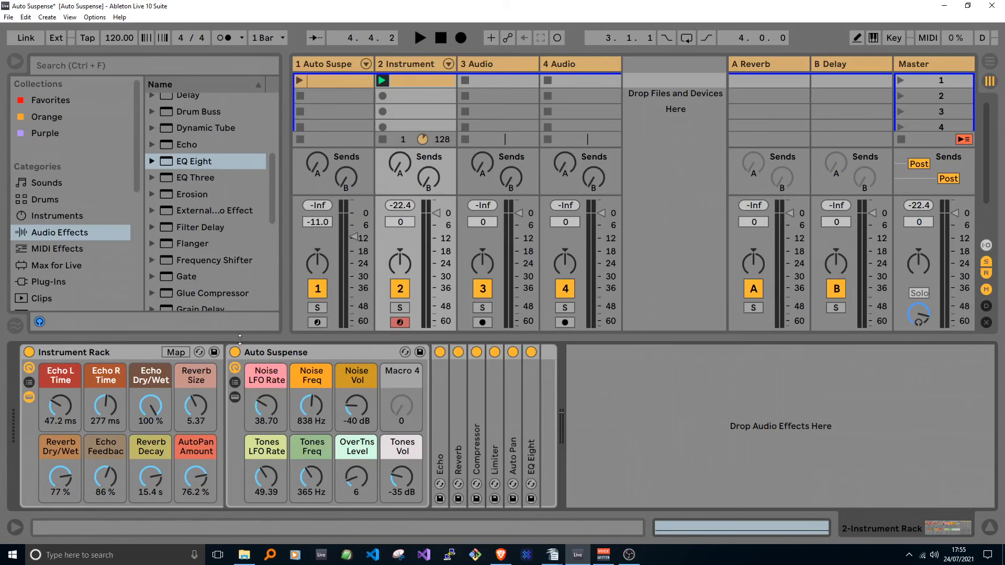
left_click(116, 347)
key("ctrl+s")
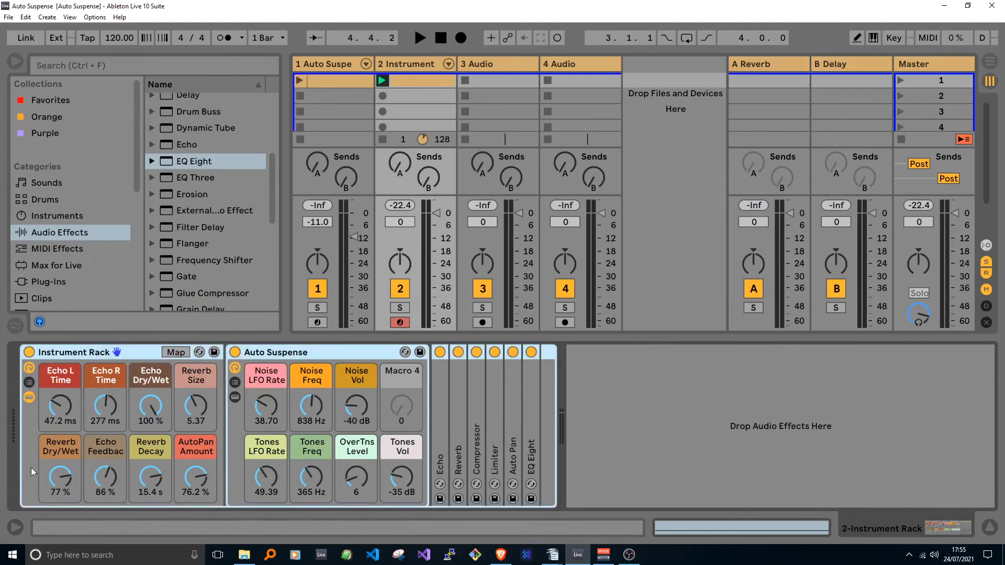
Play the set and set the AutoPan Amount macro to 78.7 % and Reverb Size to 10.86
key("space")
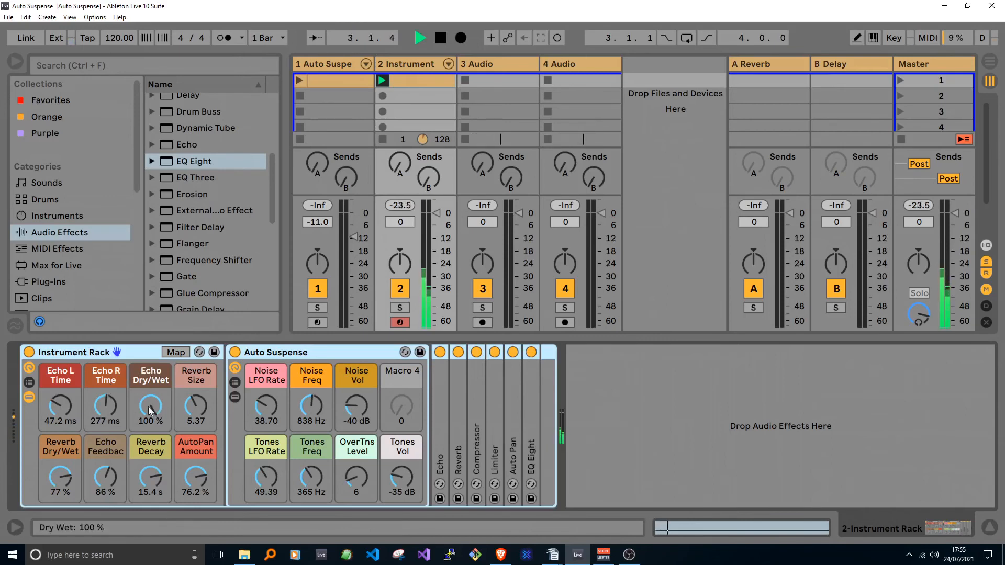
left_click_drag(191, 404, 190, 367)
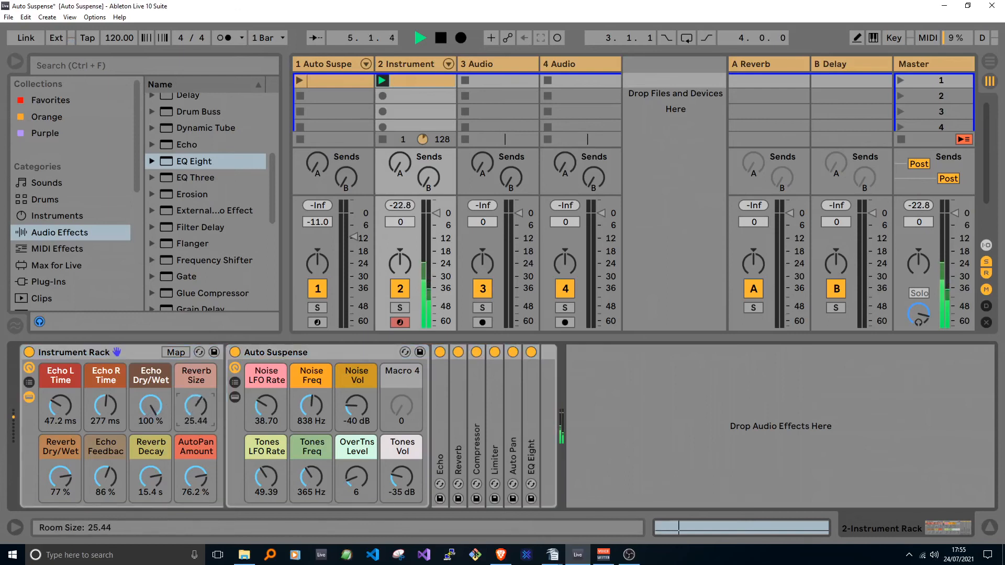
left_click_drag(195, 478, 189, 448)
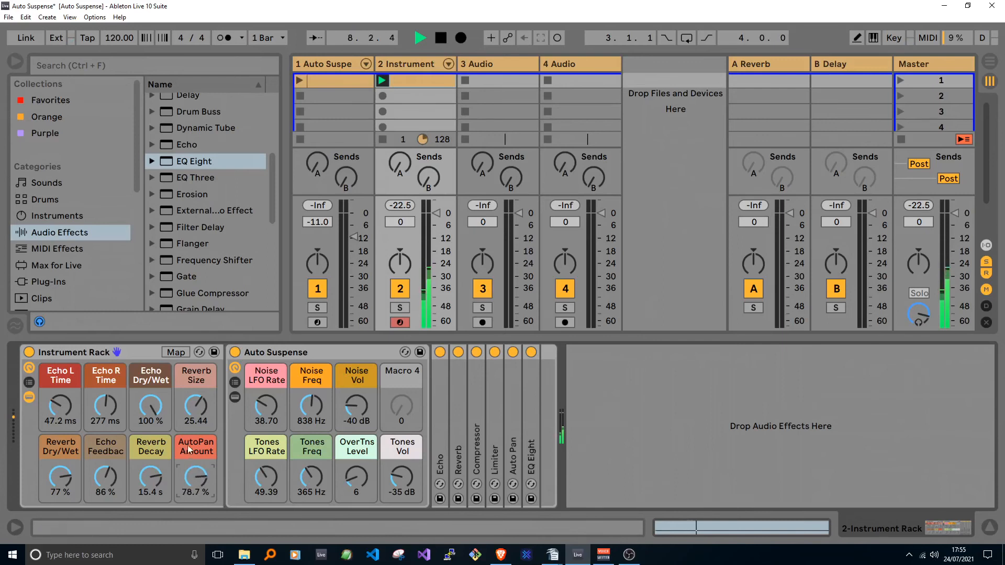
left_click(194, 406)
left_click_drag(193, 406, 193, 426)
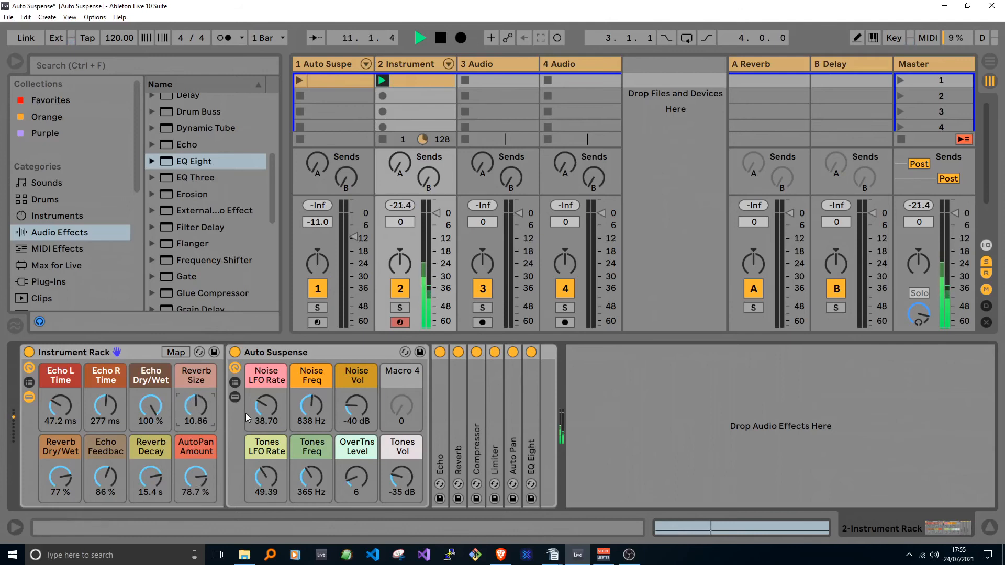
Set the macros Echo L Time to 434 ms, Echo R Time to 494 ms and Tones Freq to 935 Hz
left_click_drag(60, 402, 60, 371)
mouse_move(93, 405)
left_mouse_down()
mouse_move(93, 425)
mouse_move(93, 393)
left_mouse_up()
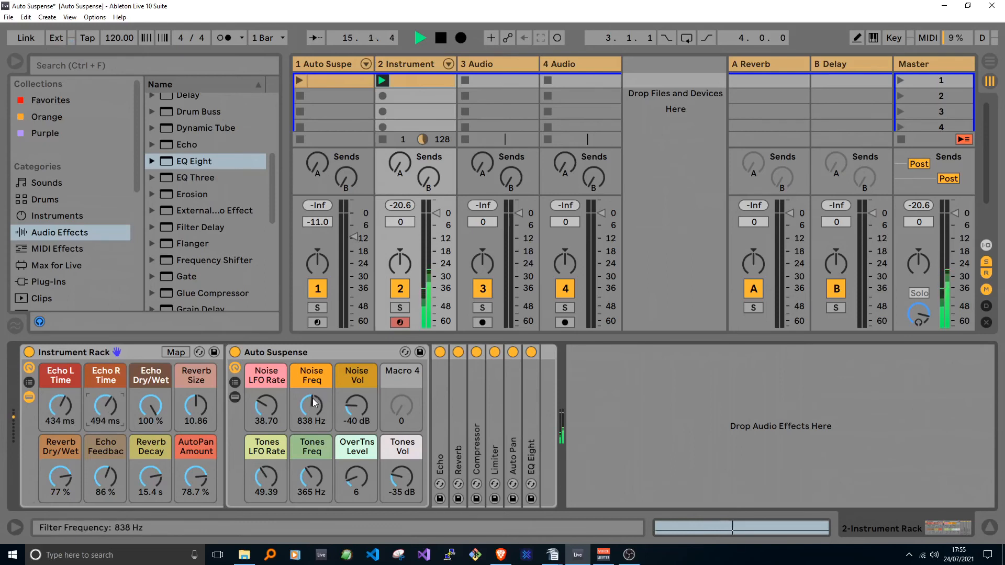
left_click_drag(312, 481, 312, 454)
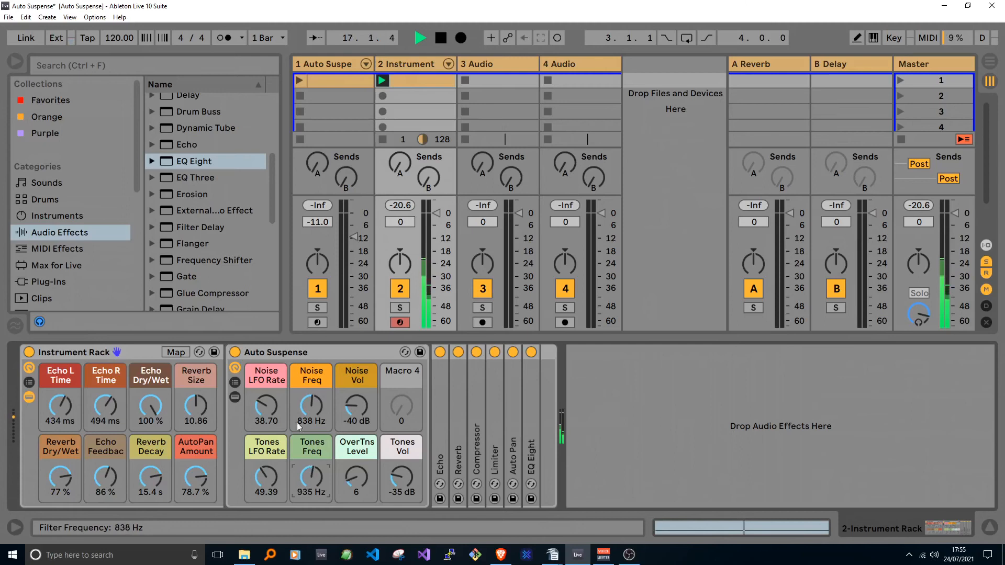
Bring Tones Vol and Noise Vol down to -inf dB, and raise Noise Vol back to -55 dB
left_click_drag(357, 406, 357, 417)
left_click_drag(401, 476, 401, 510)
left_click_drag(356, 405, 357, 424)
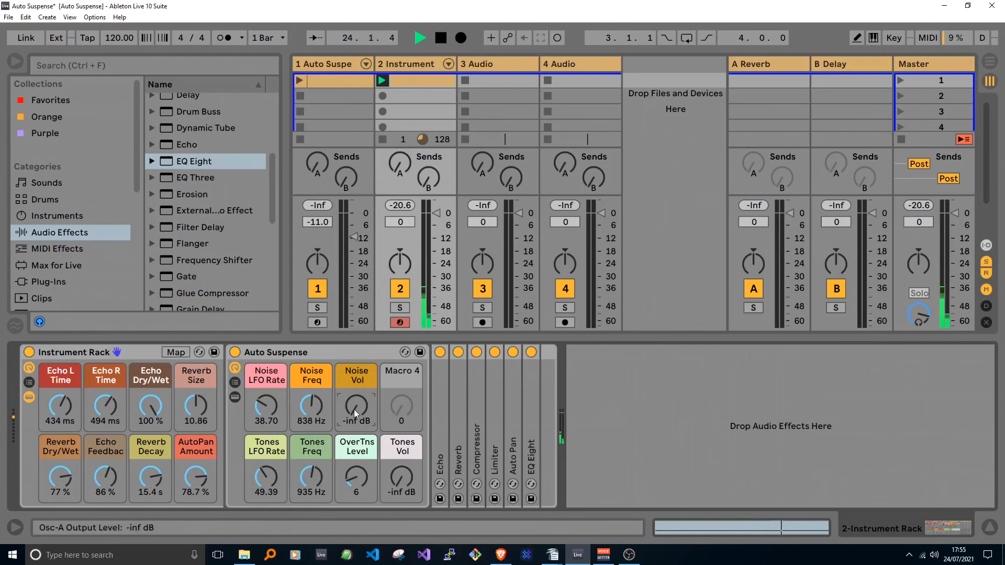
mouse_move(359, 409)
left_mouse_down()
mouse_move(360, 400)
mouse_move(359, 410)
left_mouse_up()
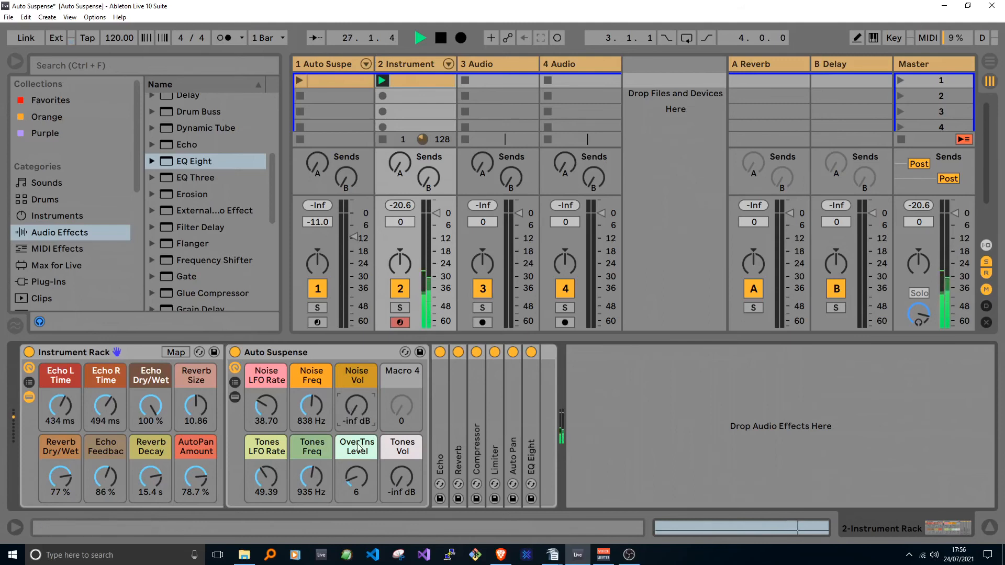
left_click_drag(357, 407, 357, 399)
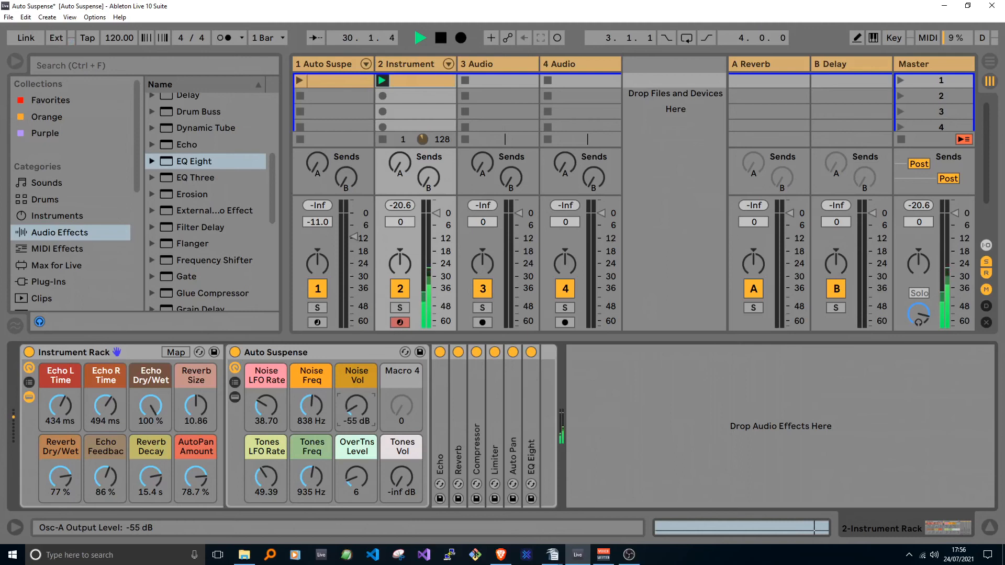
Sweep the Noise Freq and Noise LFO Rate macros, ending at 1.09 kHz and 19.00
left_click_drag(308, 411, 309, 422)
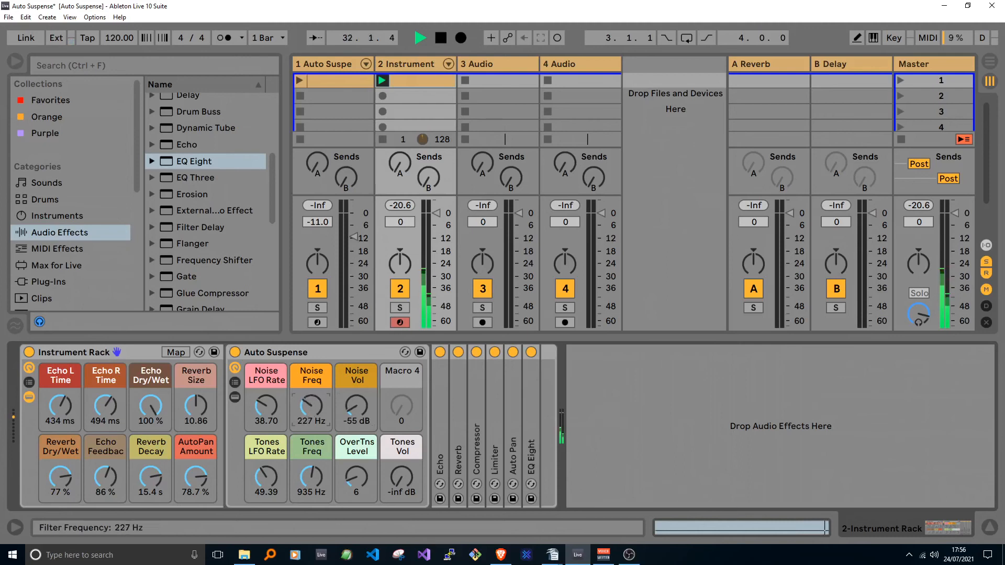
left_click_drag(266, 407, 265, 370)
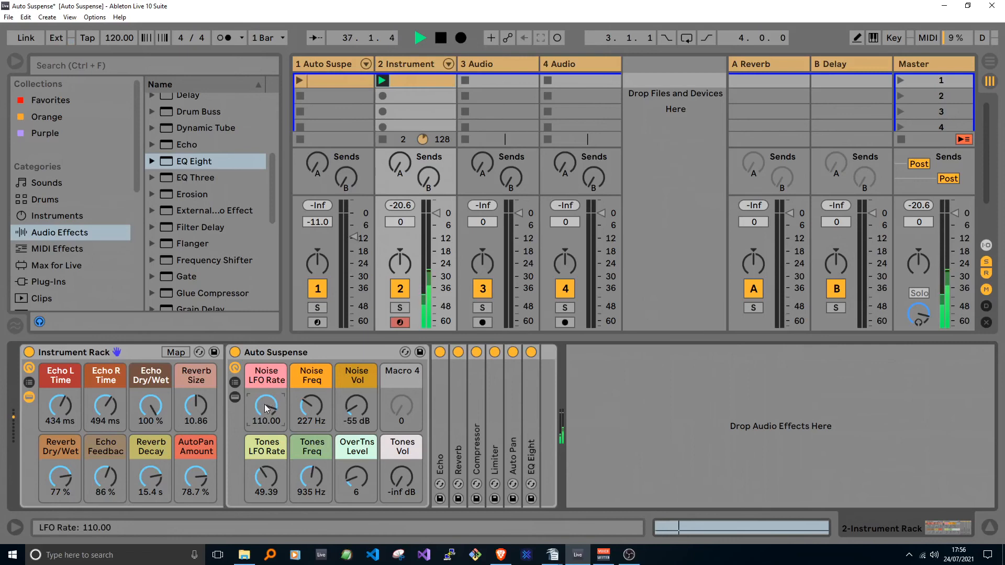
left_click_drag(266, 404, 266, 451)
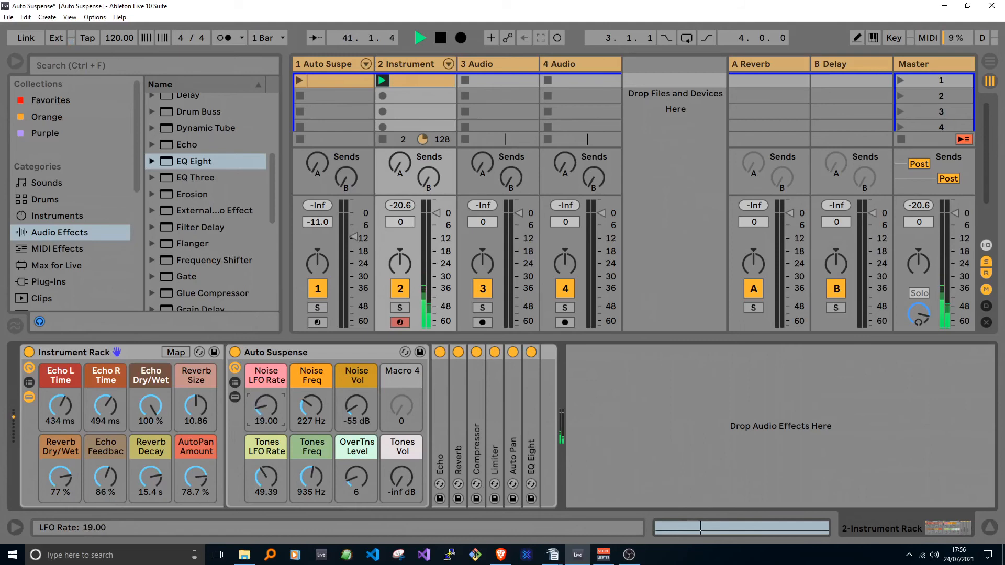
left_click_drag(296, 407, 296, 381)
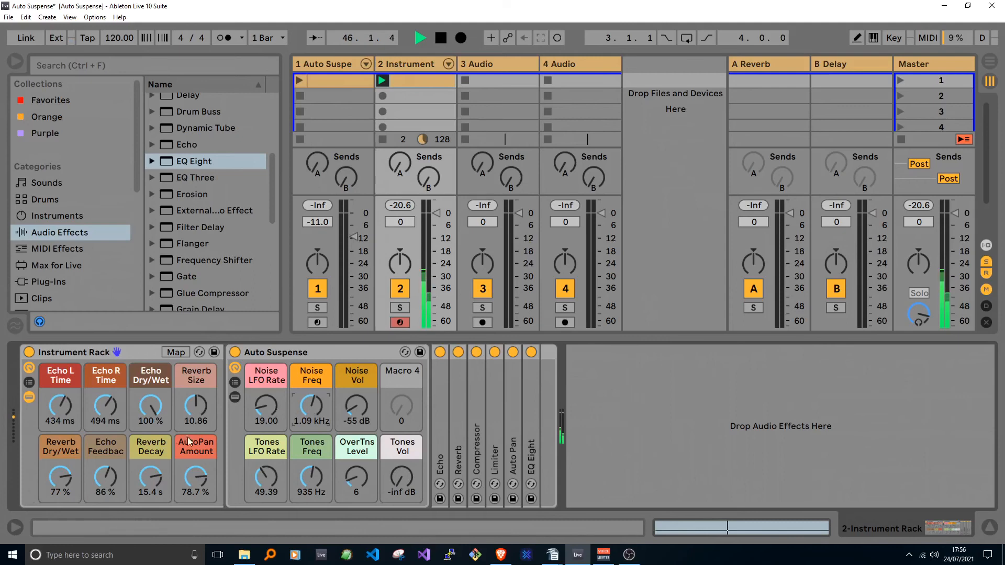
Adjust the reverb macros to Dry/Wet 61 %, Decay 842 ms and Size 4.64
mouse_move(60, 476)
left_mouse_down()
mouse_move(60, 503)
mouse_move(65, 478)
left_mouse_up()
left_click_drag(196, 404, 195, 396)
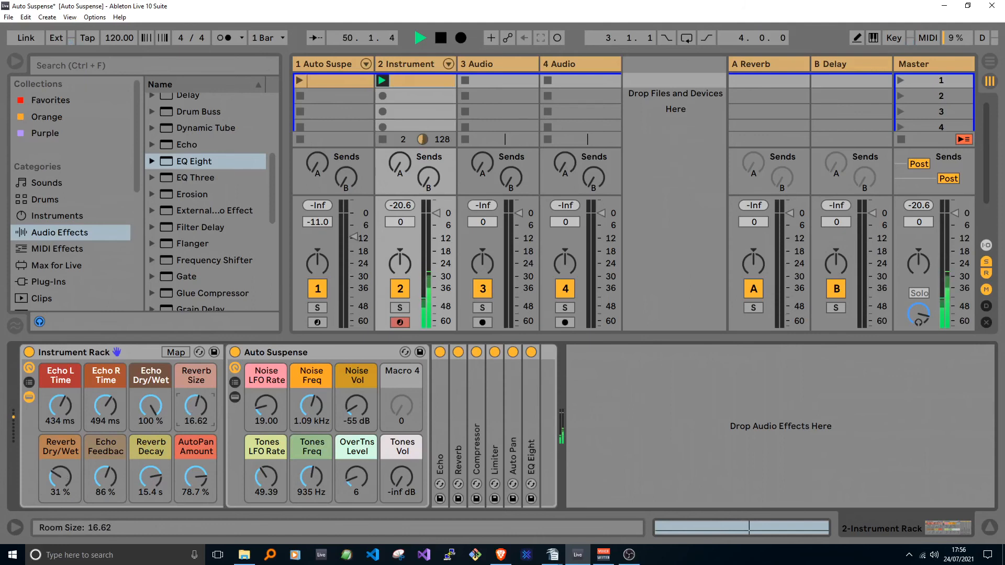
mouse_move(195, 397)
left_mouse_down()
mouse_move(196, 413)
mouse_move(195, 403)
left_mouse_up()
mouse_move(150, 476)
left_mouse_down()
mouse_move(150, 505)
mouse_move(159, 473)
mouse_move(150, 458)
left_mouse_up()
left_click_drag(60, 476, 60, 461)
left_click_drag(135, 474, 135, 484)
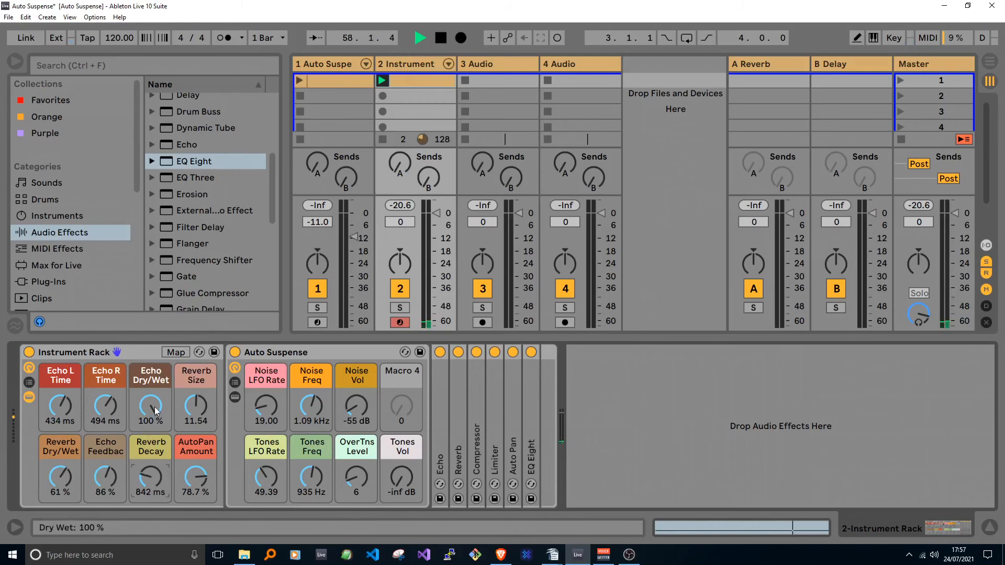
left_click_drag(197, 405, 196, 411)
Raise Noise Vol to -43 dB and sweep Echo Feedback down and back up to 85 %
left_click_drag(357, 406, 356, 397)
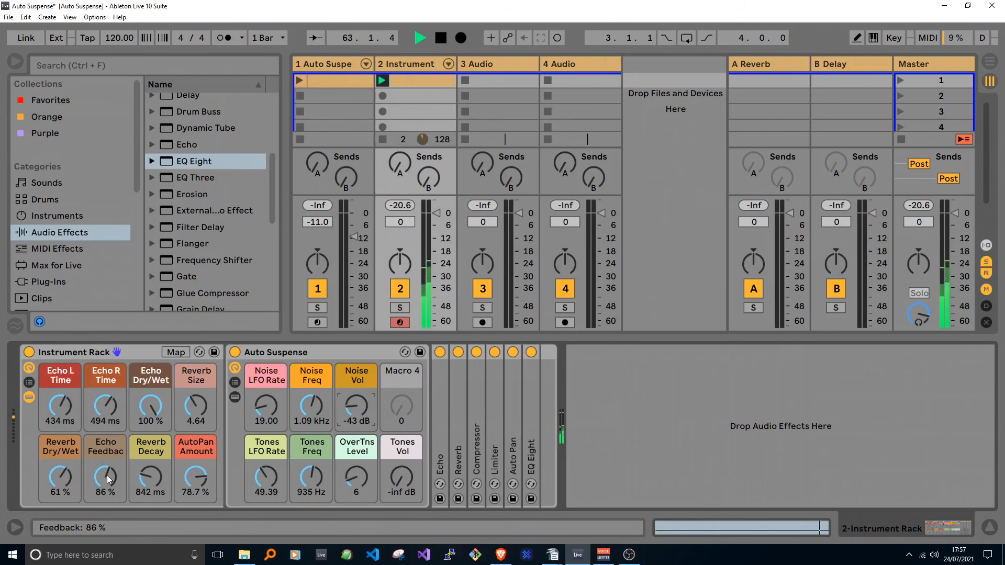
left_click_drag(109, 478, 108, 528)
left_click_drag(105, 480, 105, 436)
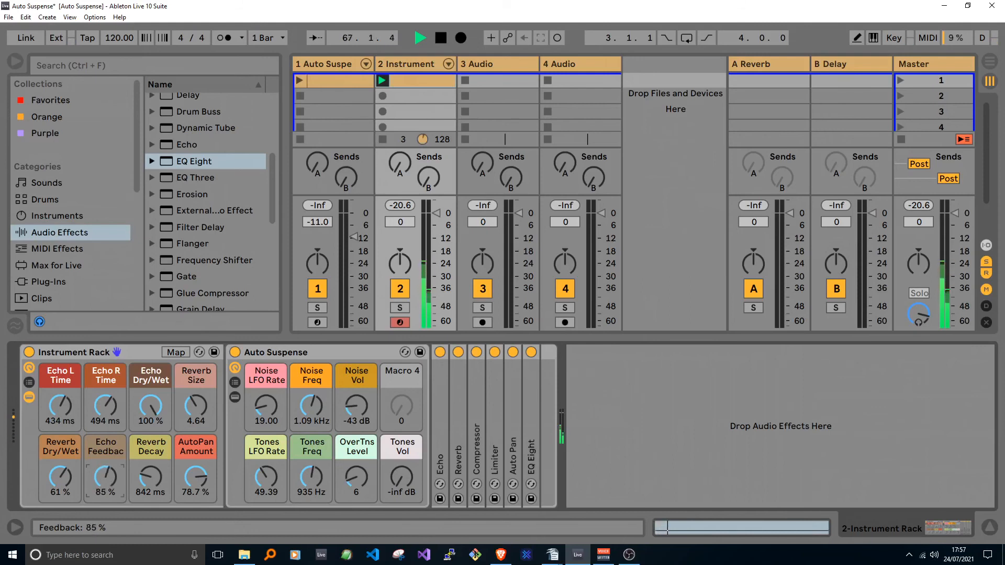
Set the macros Reverb Dry/Wet to 76 %, Echo L Time to 63.7 ms and Reverb Decay to 5.81 s
mouse_move(62, 476)
left_mouse_down()
mouse_move(63, 455)
mouse_move(62, 467)
left_mouse_up()
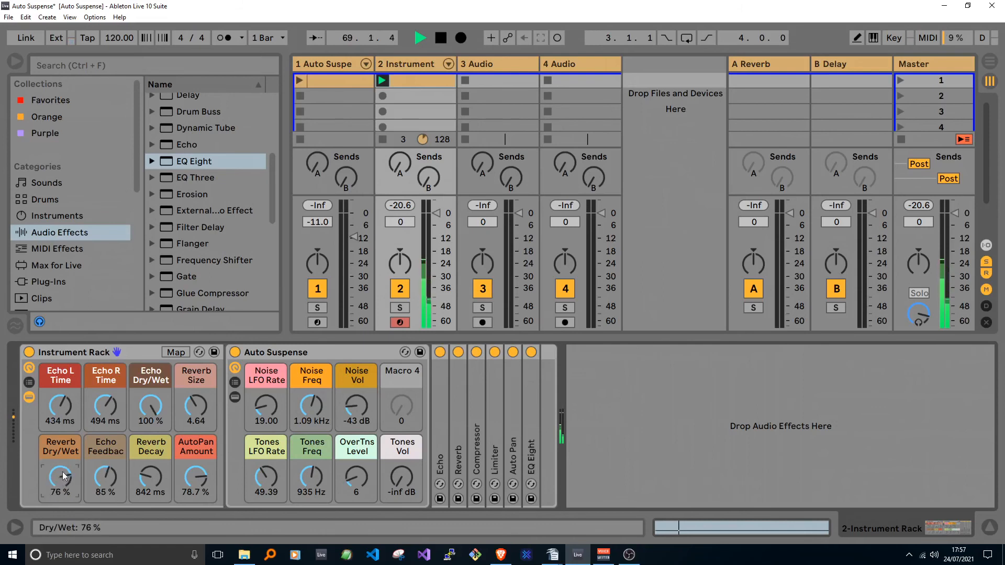
left_click_drag(60, 406, 60, 441)
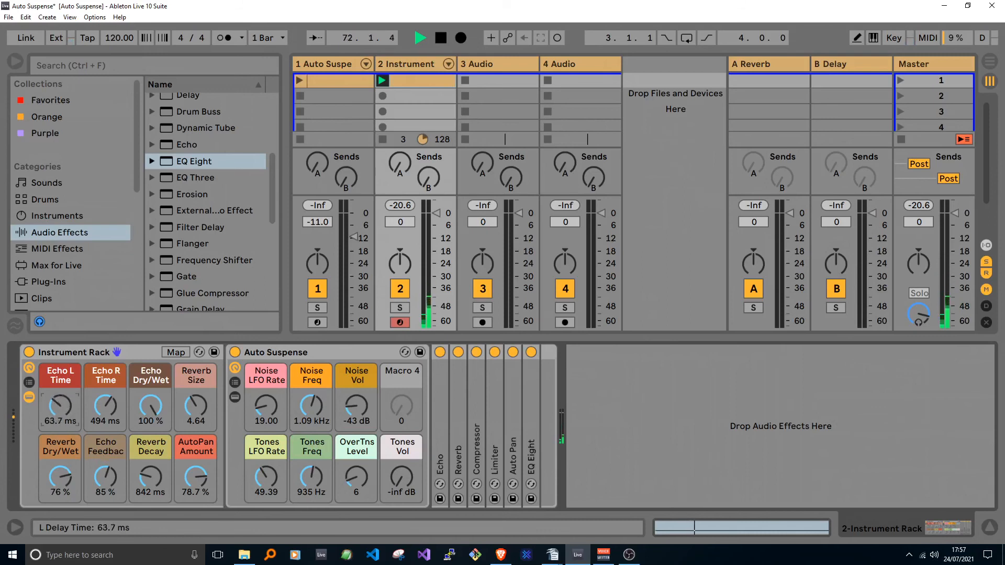
left_click_drag(169, 474, 169, 441)
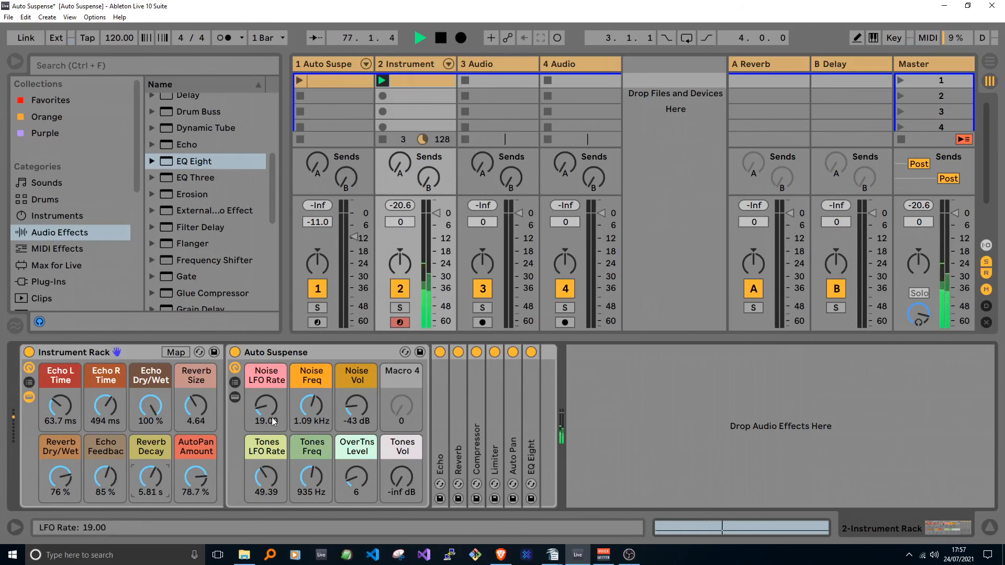
Set Noise LFO Rate to 21.00, Noise Freq to 656 Hz and Noise Vol to -inf dB, and raise Tones Vol to -53 dB
left_click_drag(266, 406, 266, 403)
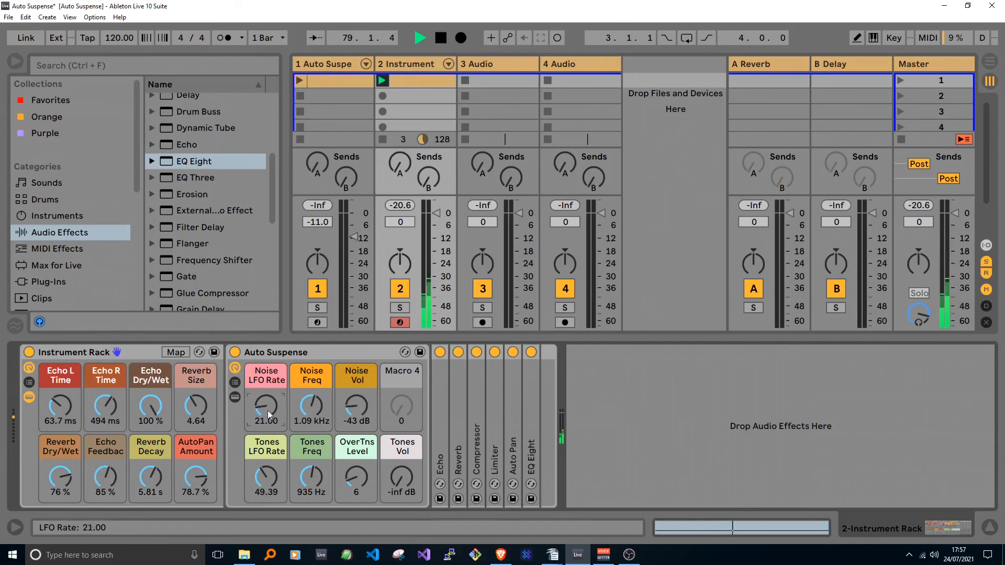
left_click_drag(312, 413, 312, 423)
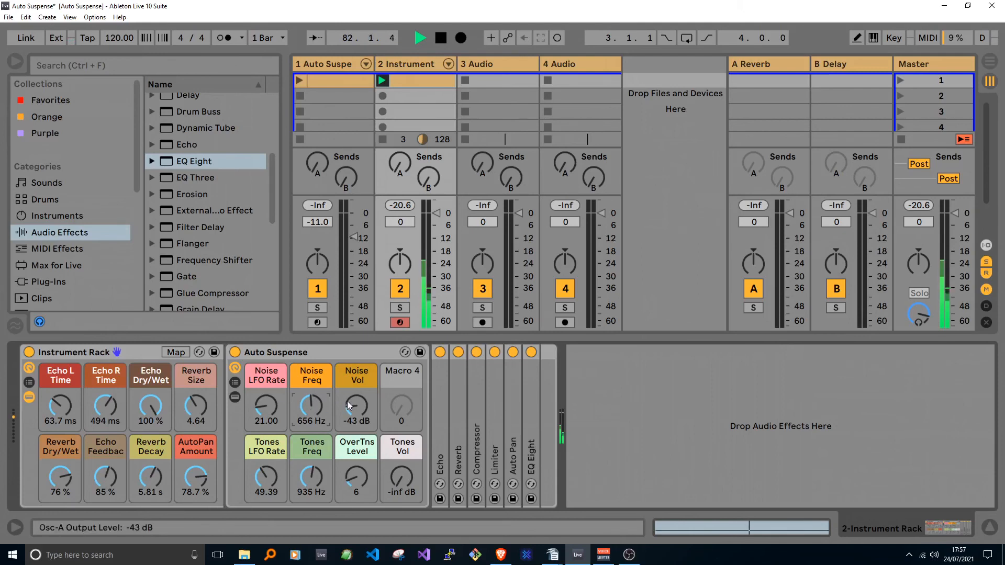
left_click_drag(347, 401, 352, 415)
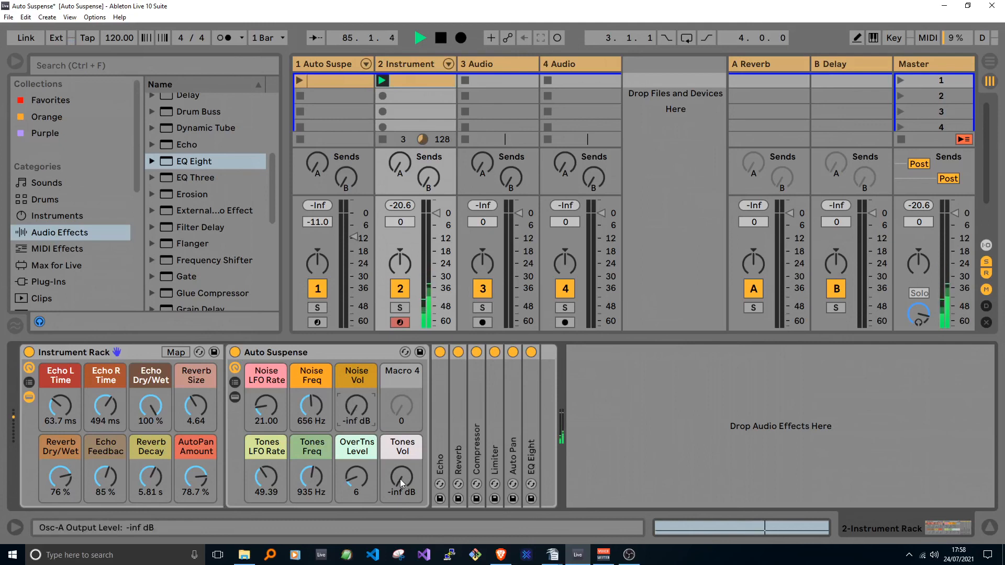
left_click_drag(402, 476, 401, 469)
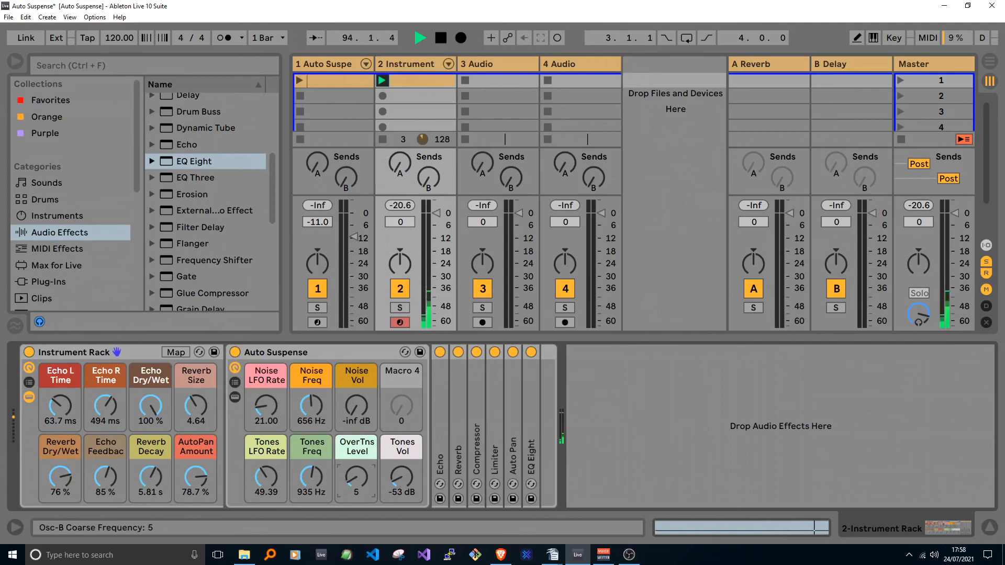
Lower OverTns Level to 0.5, set Tones LFO Rate to 41.00 and raise Tones Freq to 1.27 kHz
left_click_drag(357, 477, 356, 480)
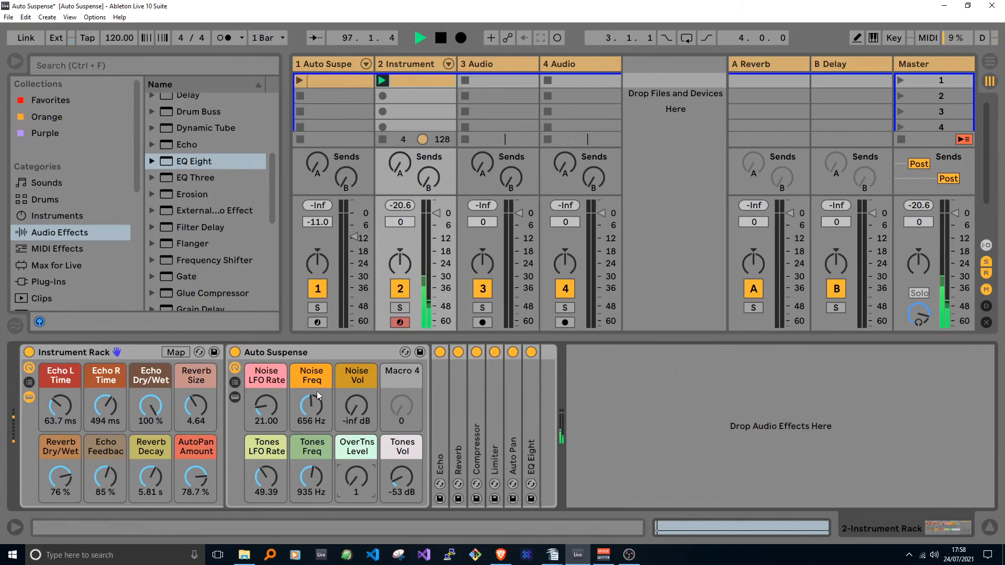
left_click_drag(308, 478, 308, 514)
left_click_drag(266, 476, 313, 453)
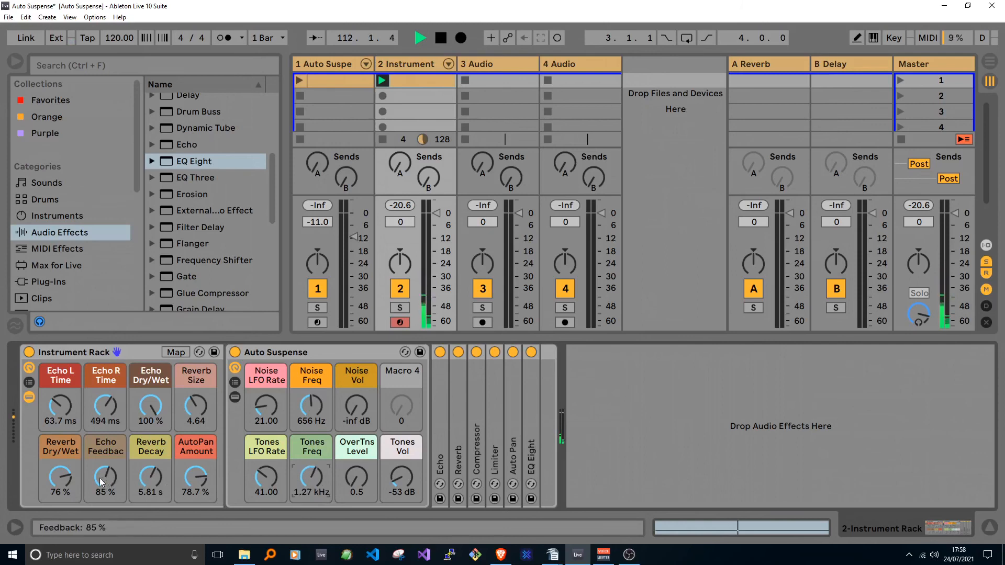
Set the effect macros Reverb Dry/Wet to 77 %, Reverb Size to 28.72, Echo R Time to 473 ms and Echo L Time to 50.0 ms
left_click(61, 478)
left_click_drag(66, 479, 66, 478)
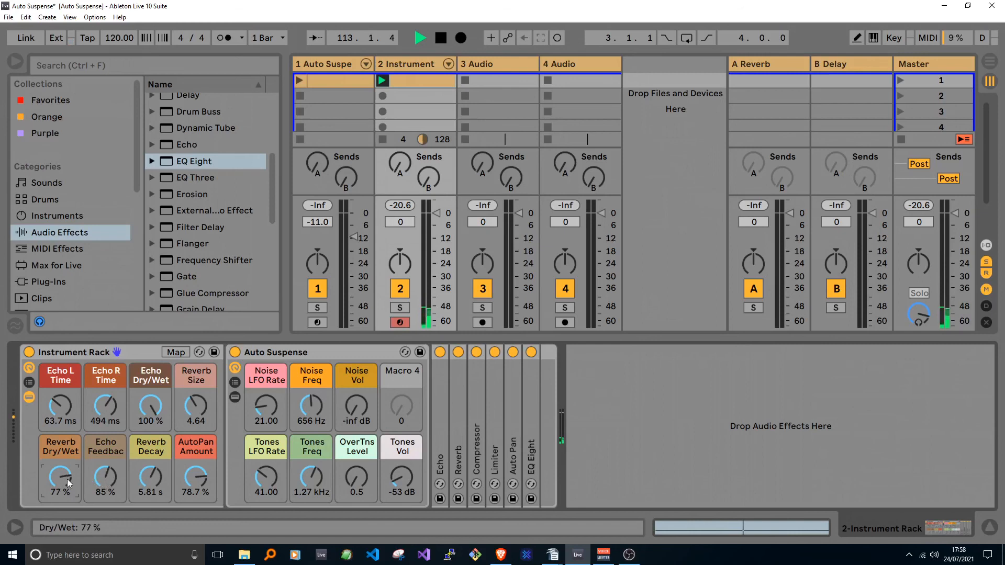
left_click_drag(189, 410, 189, 402)
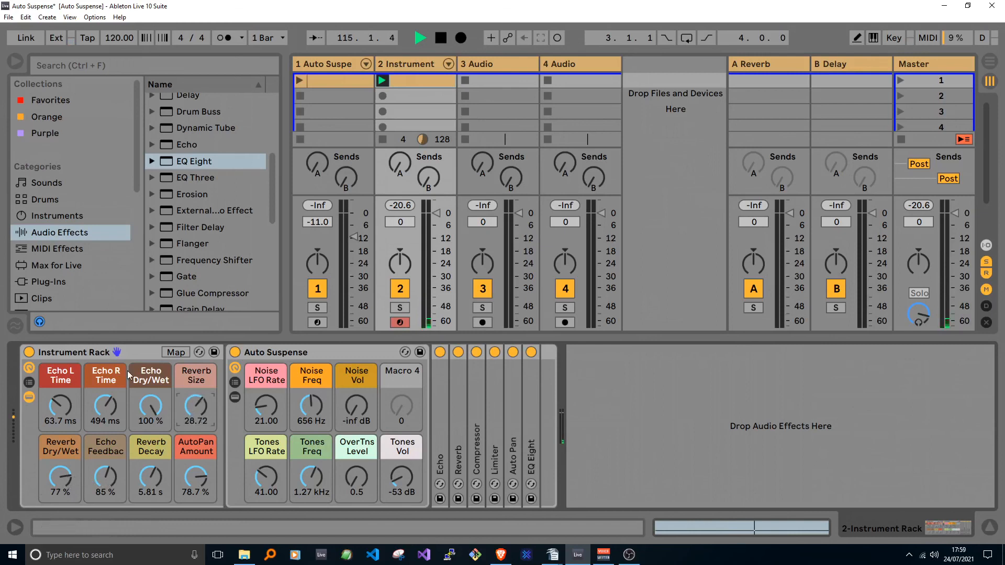
left_click_drag(106, 405, 64, 406)
Set OverTns Level to 19, Tones Freq to 889 Hz, Tones Vol to -47 dB and Tones LFO Rate to 35.00
left_click_drag(359, 477, 359, 454)
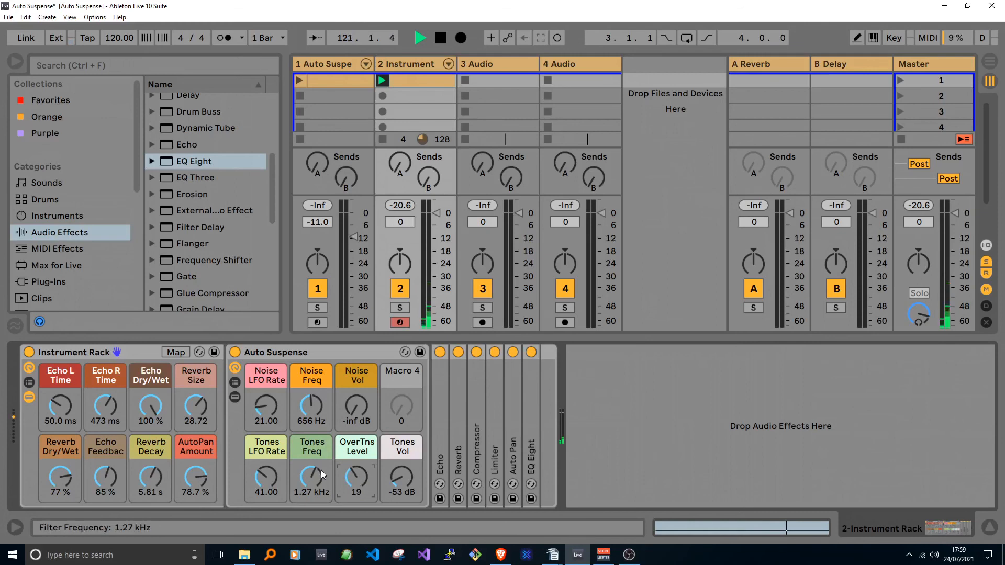
left_click_drag(304, 474, 303, 481)
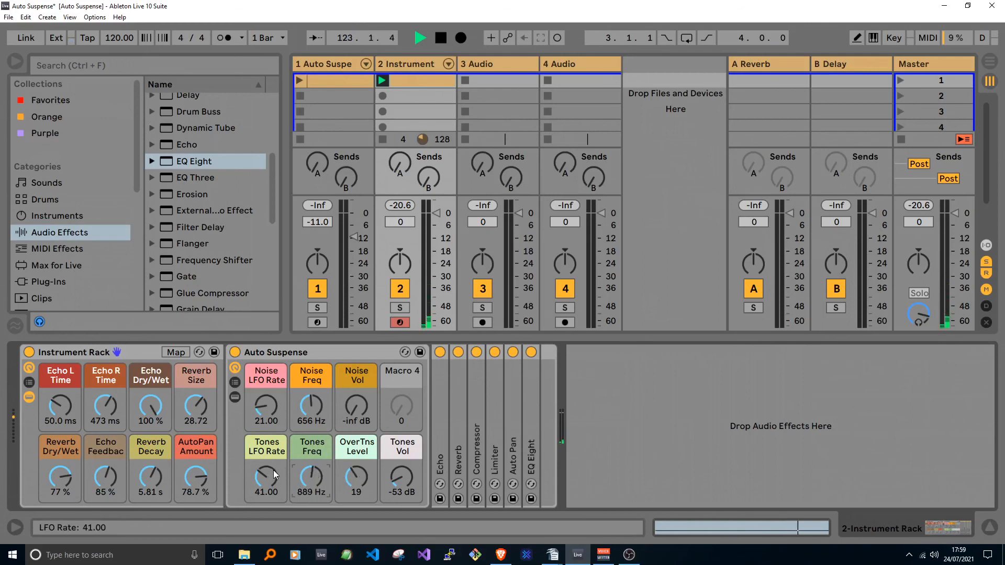
left_click_drag(397, 479, 396, 476)
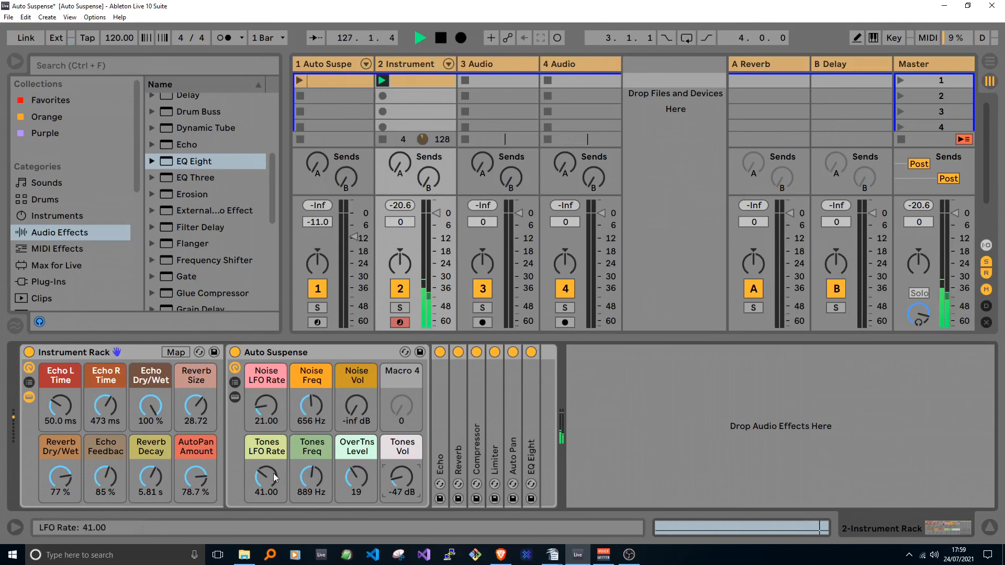
left_click_drag(265, 476, 266, 479)
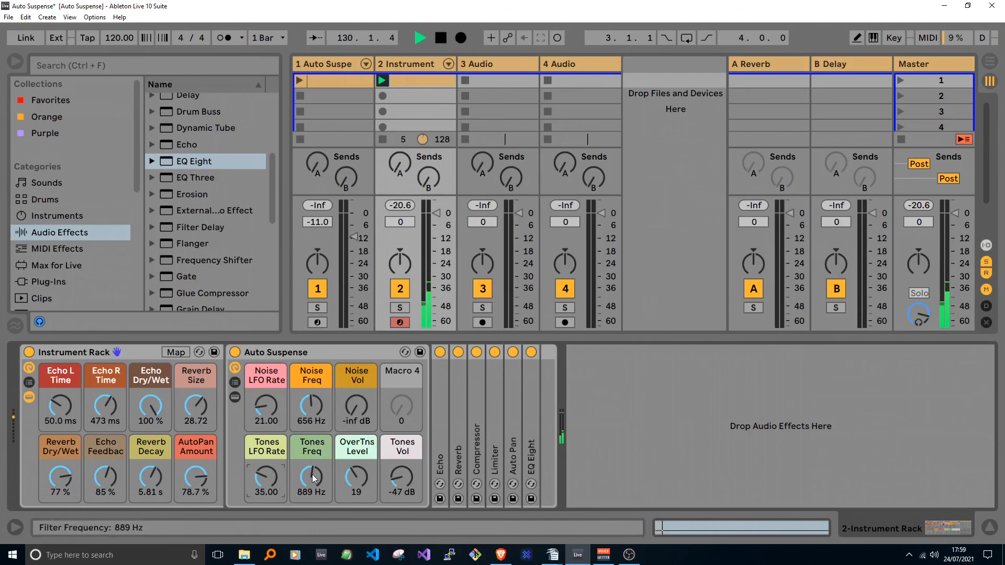
Reduce OverTns Level to 8, raise Tones Vol to -38 dB and set Tones Freq to 1.33 kHz
left_click_drag(356, 476, 356, 487)
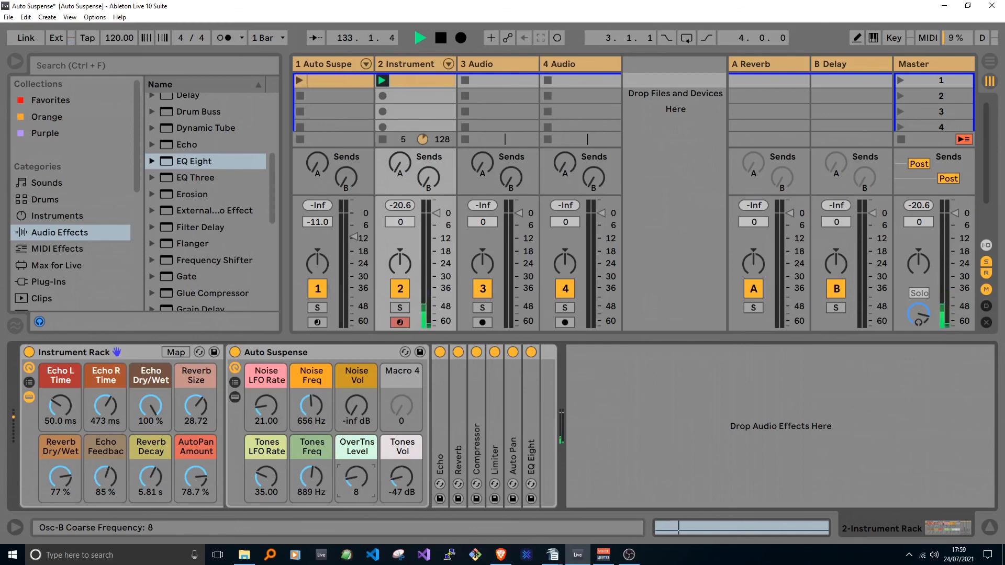
left_click_drag(401, 477, 402, 470)
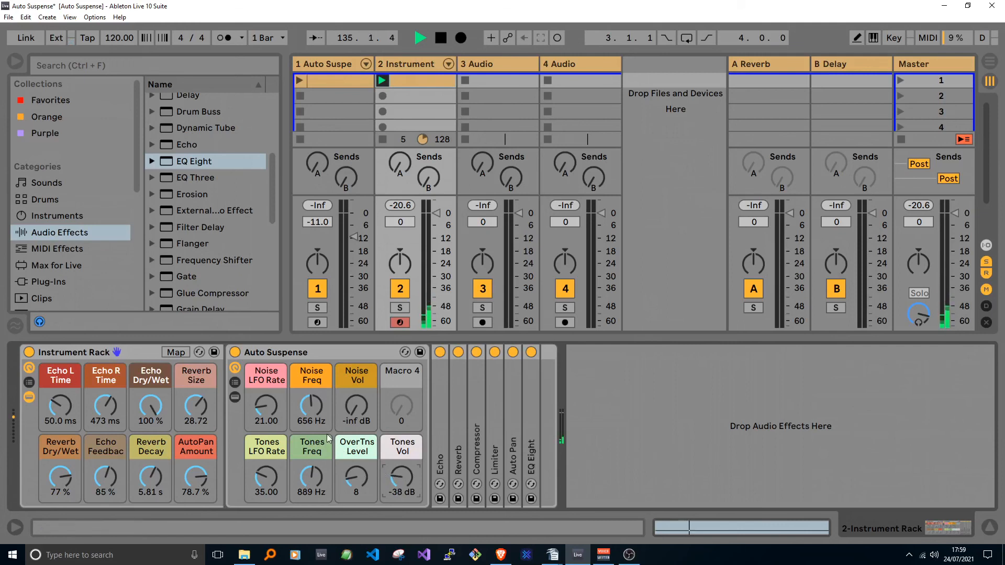
left_click_drag(309, 479, 310, 470)
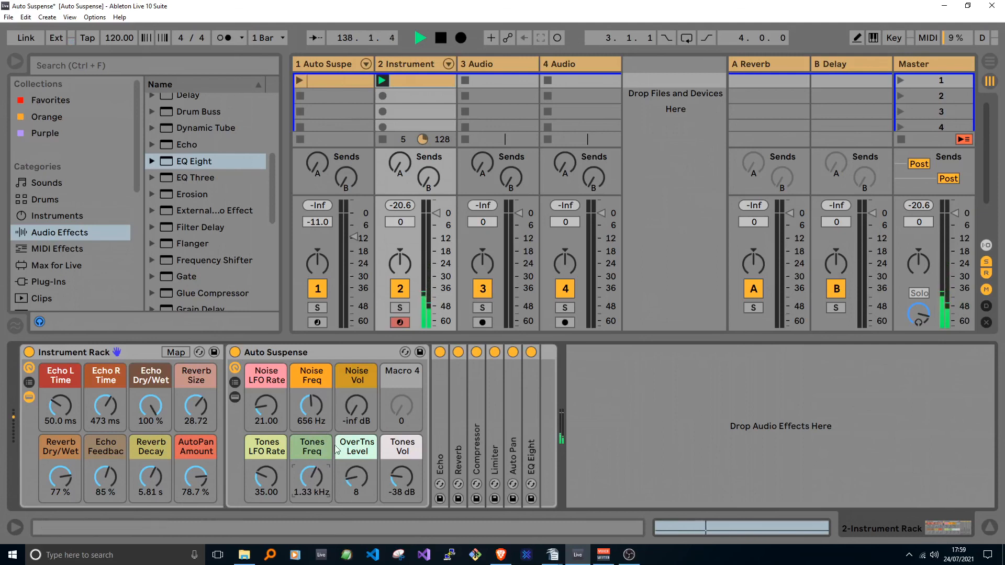
Bring the noise layer back in with Noise Vol at -50 dB and Noise LFO Rate at 15.00
left_click_drag(356, 406, 356, 402)
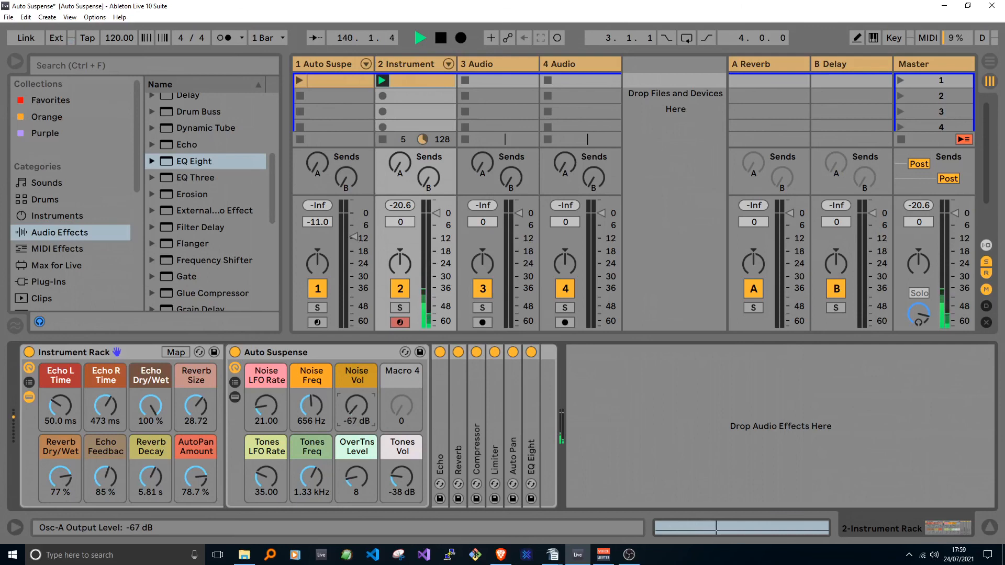
left_click_drag(356, 402, 356, 400)
left_click_drag(356, 405, 356, 410)
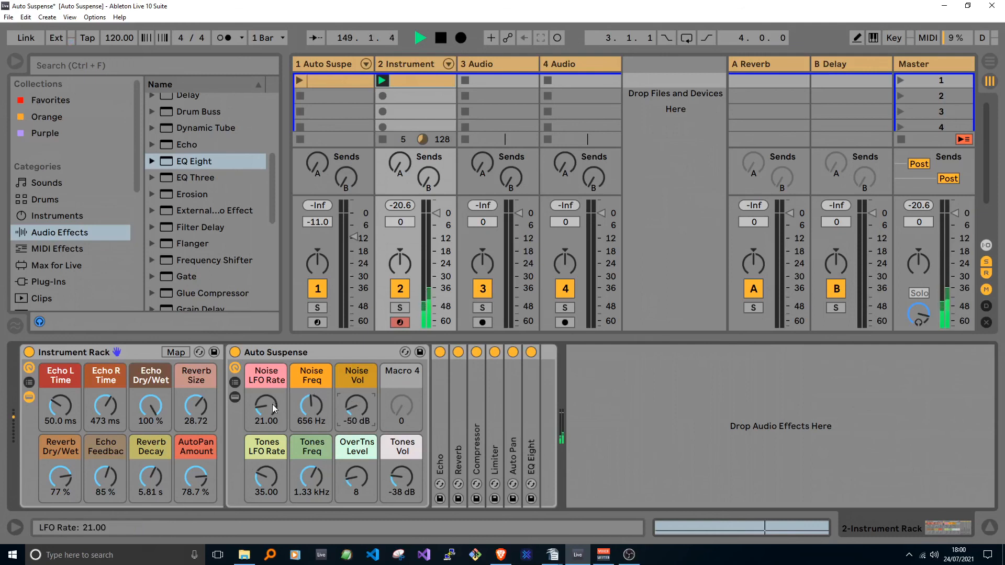
left_click_drag(266, 405, 266, 409)
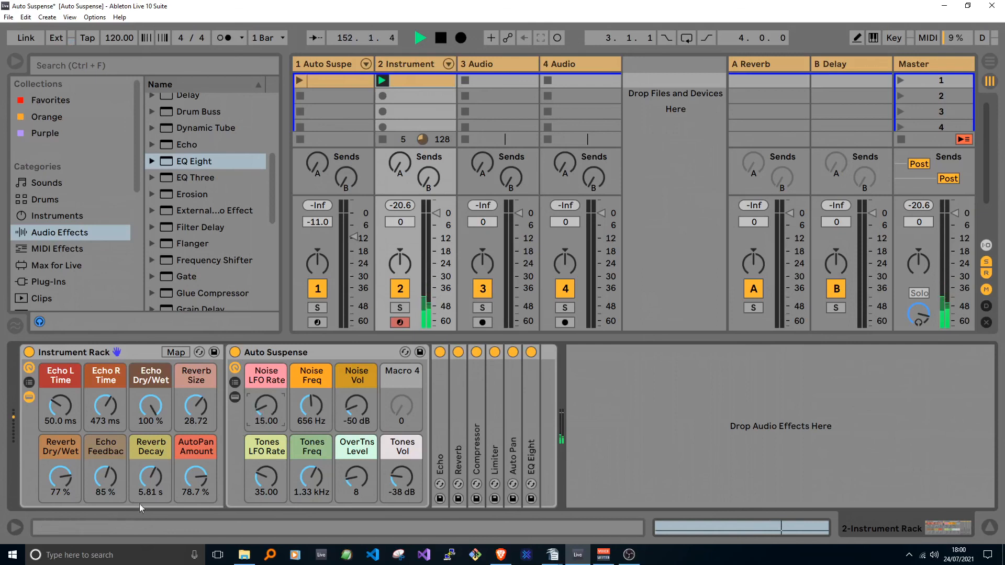
Sweep AutoPan Amount down to 0 % and up to 100 %, and leave it at 62.2 %
left_click_drag(196, 477, 197, 518)
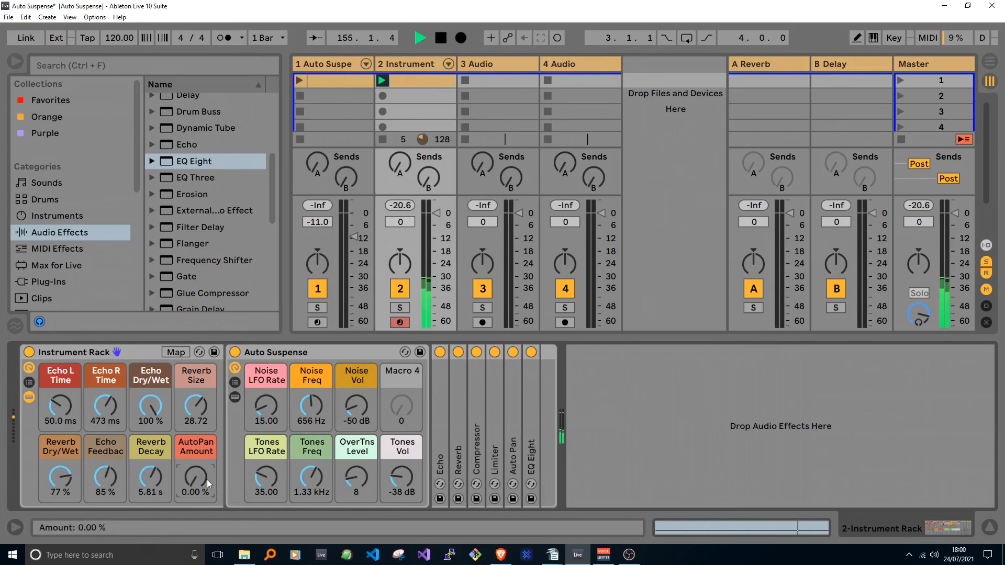
left_click_drag(197, 479, 217, 463)
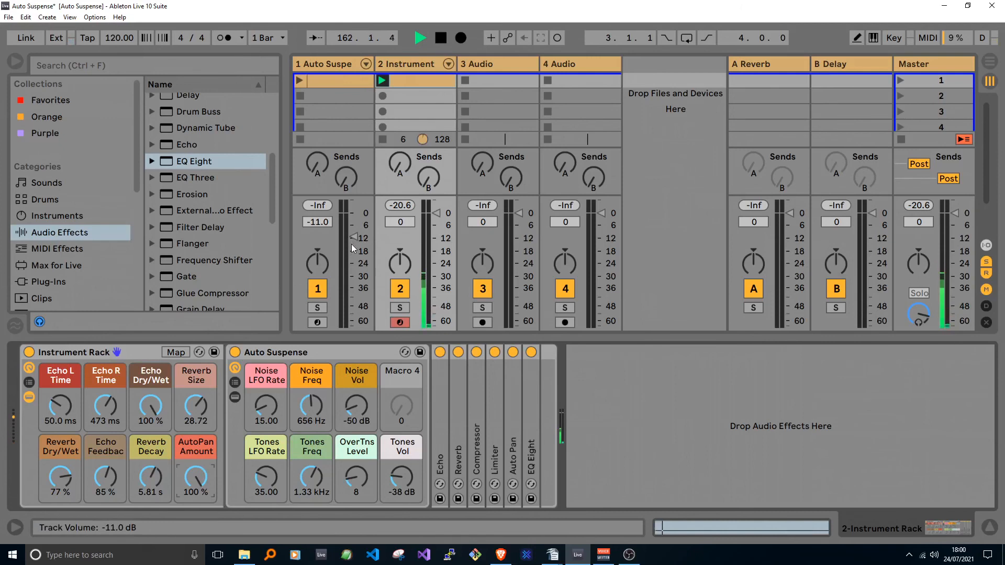
left_click_drag(194, 478, 195, 515)
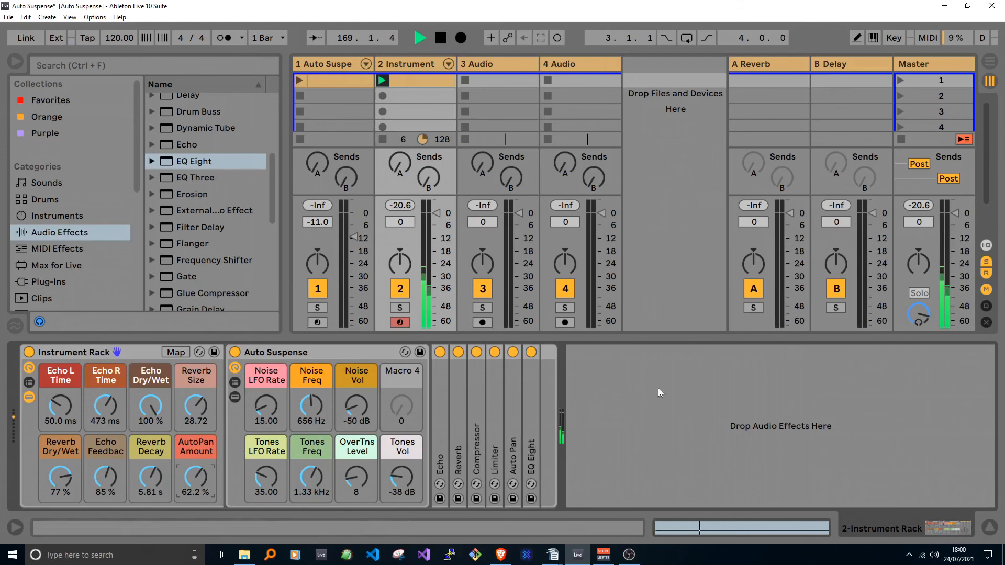
left_click(639, 421)
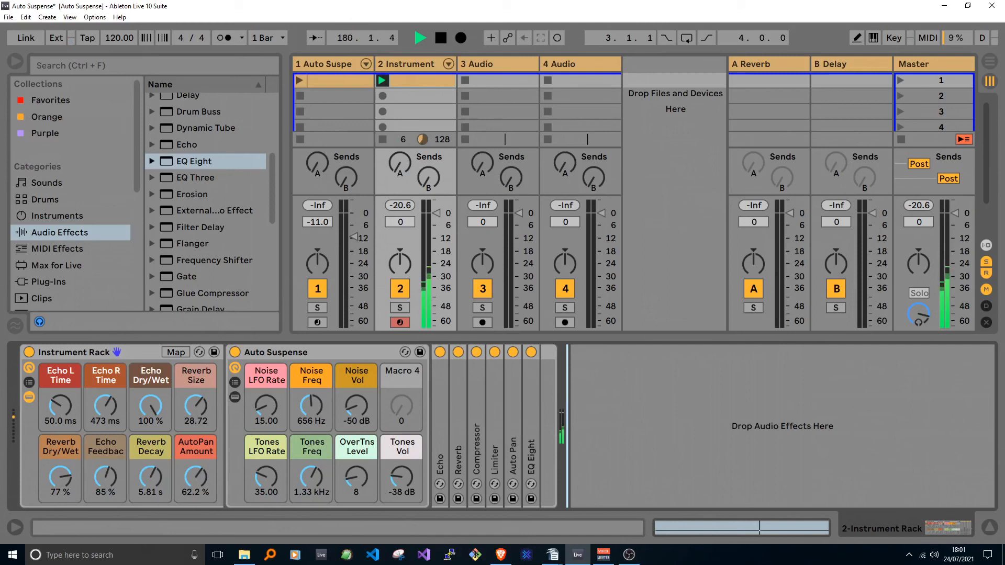
Set Noise LFO Rate to 27.00, Tones Vol to -42 dB and Noise Vol to -44 dB, and lower OverTns Level slightly
left_click_drag(267, 409, 268, 401)
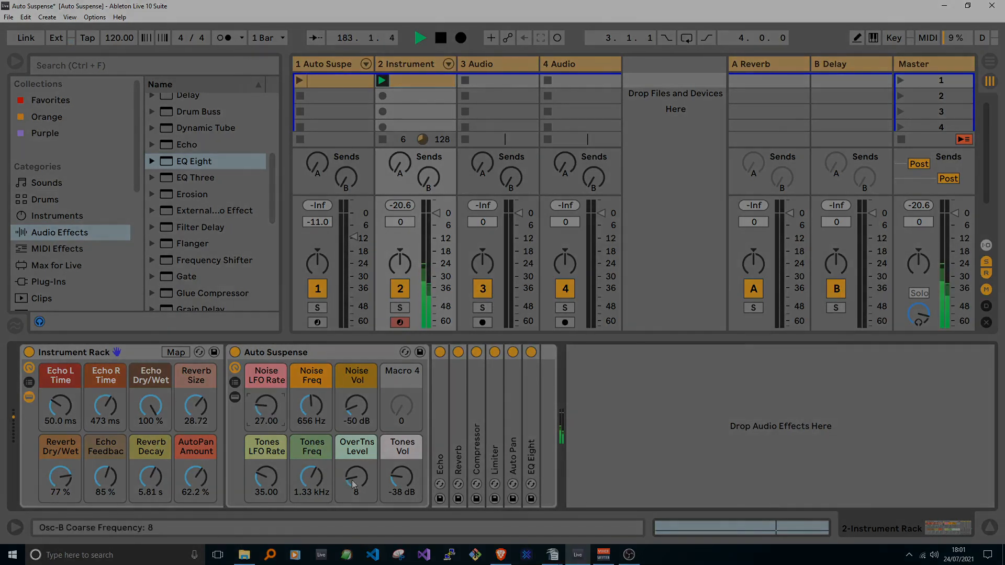
left_click_drag(394, 477, 394, 481)
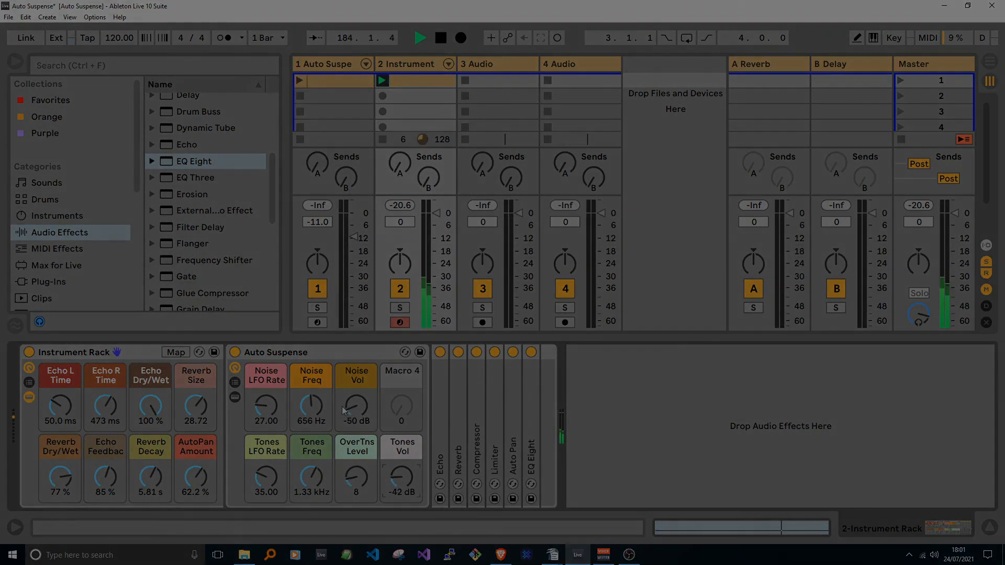
left_click_drag(353, 409, 354, 406)
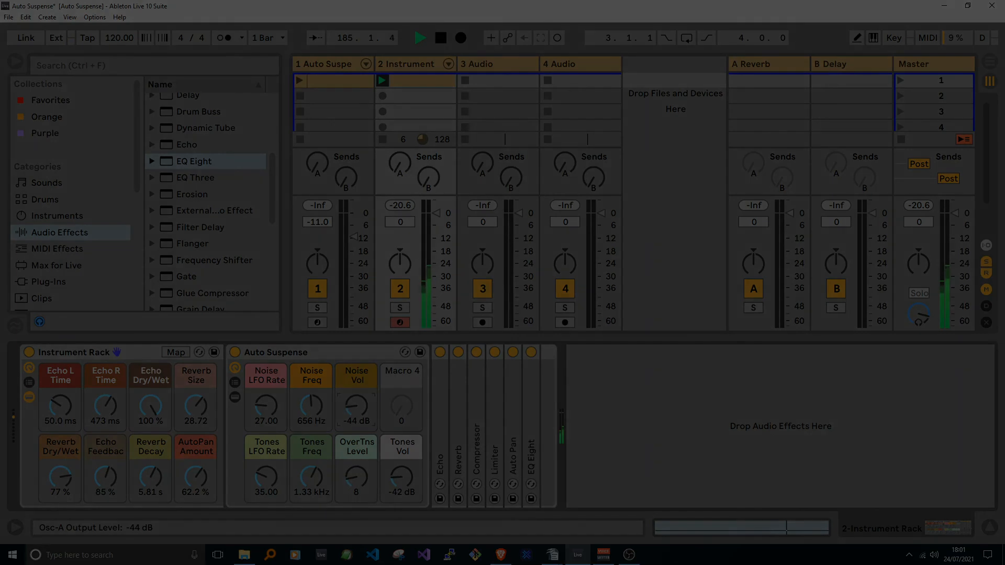
left_click_drag(356, 477, 356, 479)
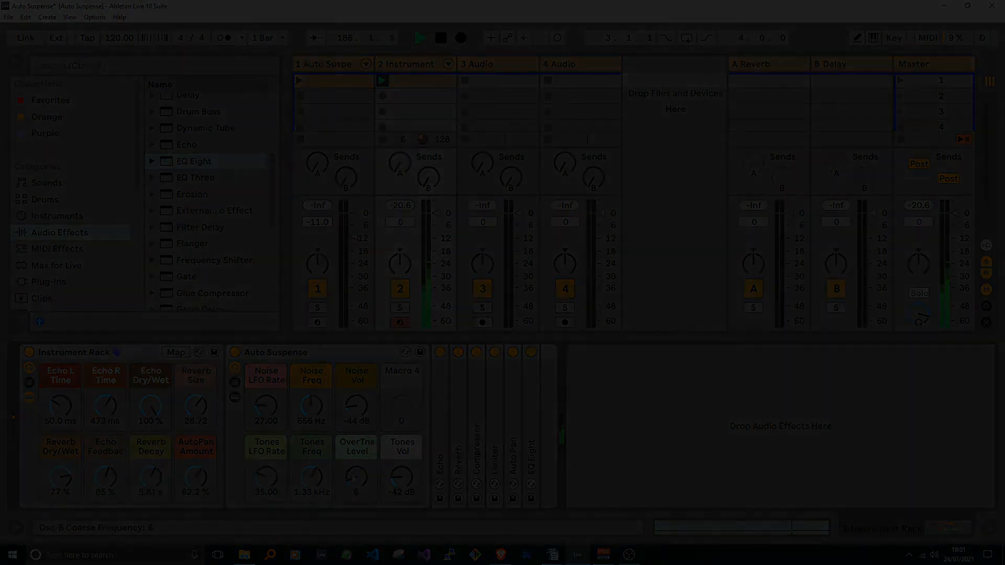